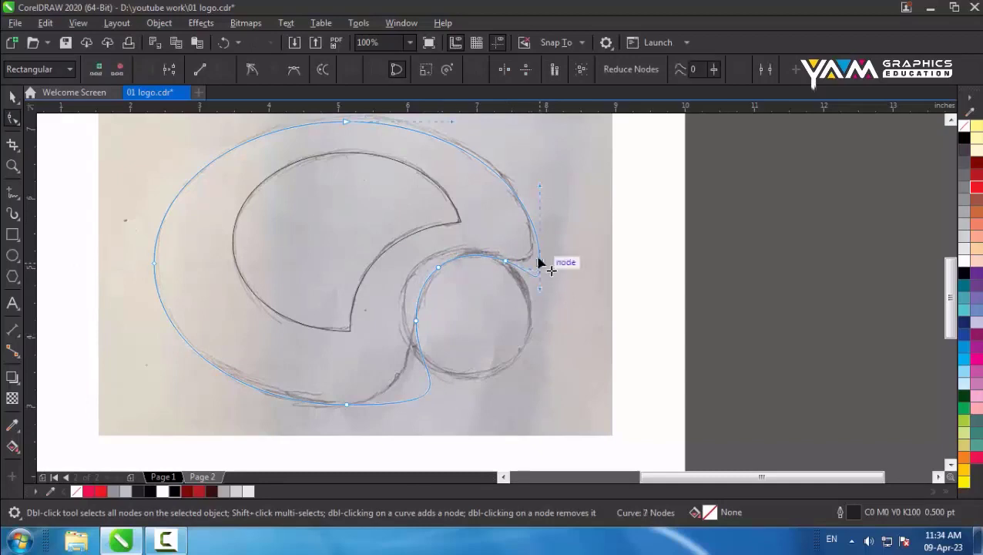
Step: Reshape the outer curve's tip beside the sketched circle by adjusting its nodes and handles to match the pencil outline
left_click_drag(539, 262, 531, 241)
scroll(529, 263, "up", 2)
left_click_drag(537, 282, 548, 238)
scroll(555, 266, "down", 2)
scroll(539, 175, "up", 1)
Step: Adjust the handles of the outer curve's lowest node so both adjoining segments follow the sketch
left_click_drag(573, 331, 456, 330)
scroll(518, 236, "down", 2)
scroll(462, 347, "up", 1)
left_click(414, 336)
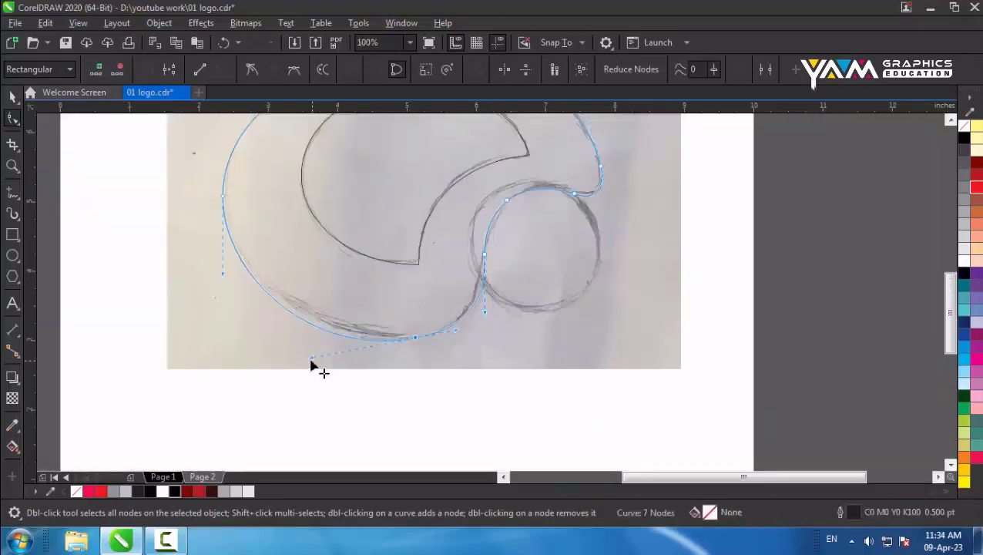
left_click_drag(312, 359, 302, 337)
left_click_drag(456, 337, 451, 338)
scroll(450, 296, "down", 1)
scroll(461, 192, "up", 1)
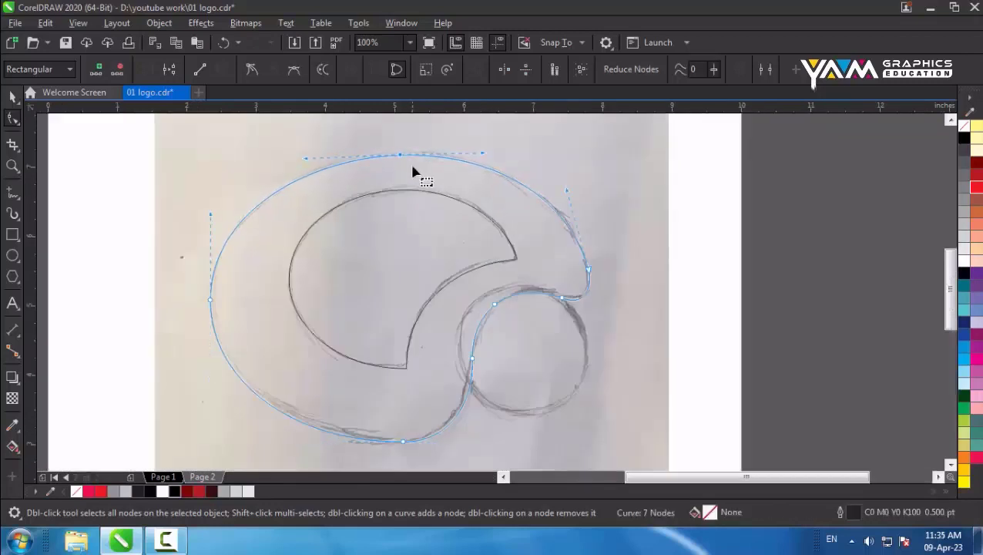
Step: Add nodes around the inner shape's lower corner and begin rounding it
left_click(407, 368)
scroll(408, 370, "up", 2)
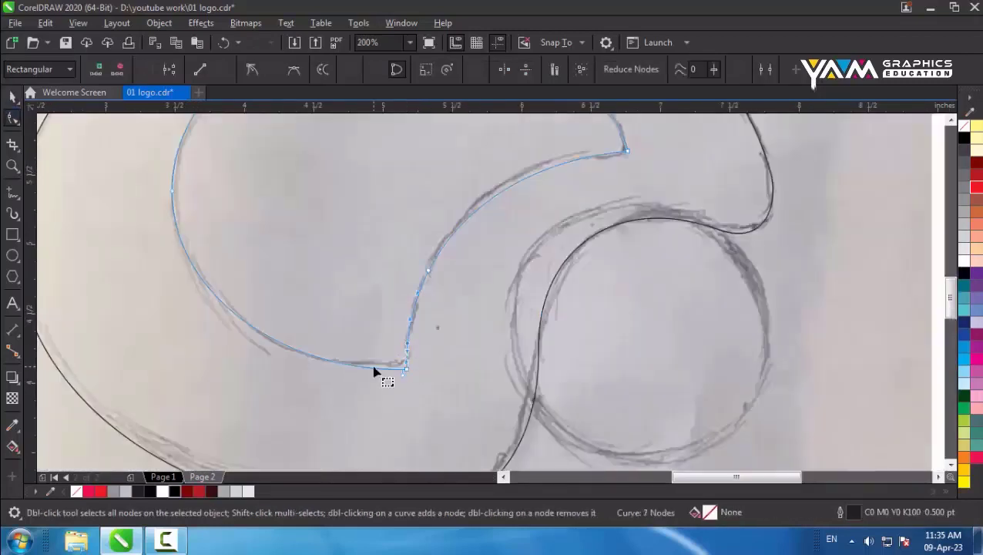
left_click_drag(413, 373, 402, 373)
scroll(414, 365, "down", 1)
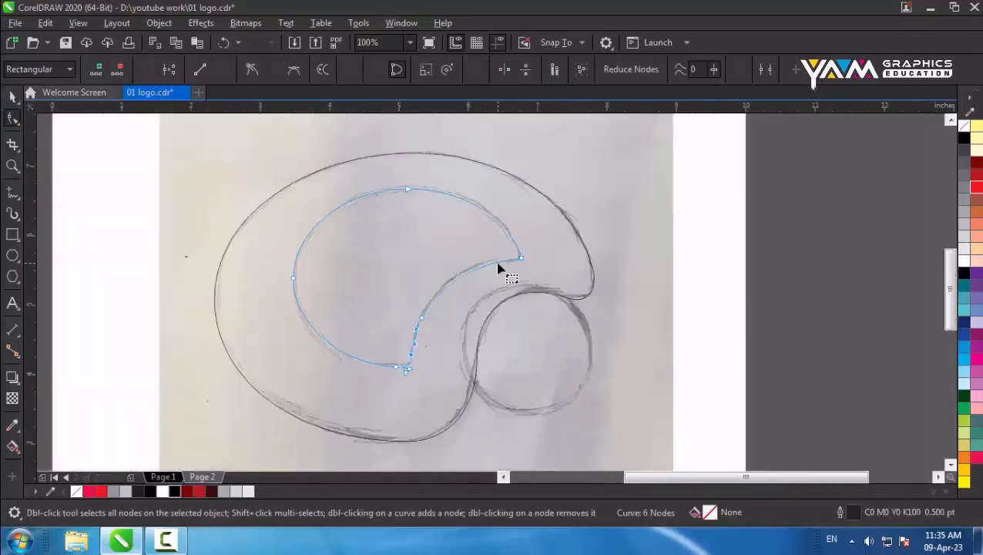
Step: Round the inner shape's upper pointed corner by adding nodes on both sides and removing the corner node
scroll(524, 257, "up", 1)
double_click(510, 250)
double_click(497, 269)
double_click(515, 267)
scroll(517, 265, "up", 1)
scroll(484, 283, "down", 4)
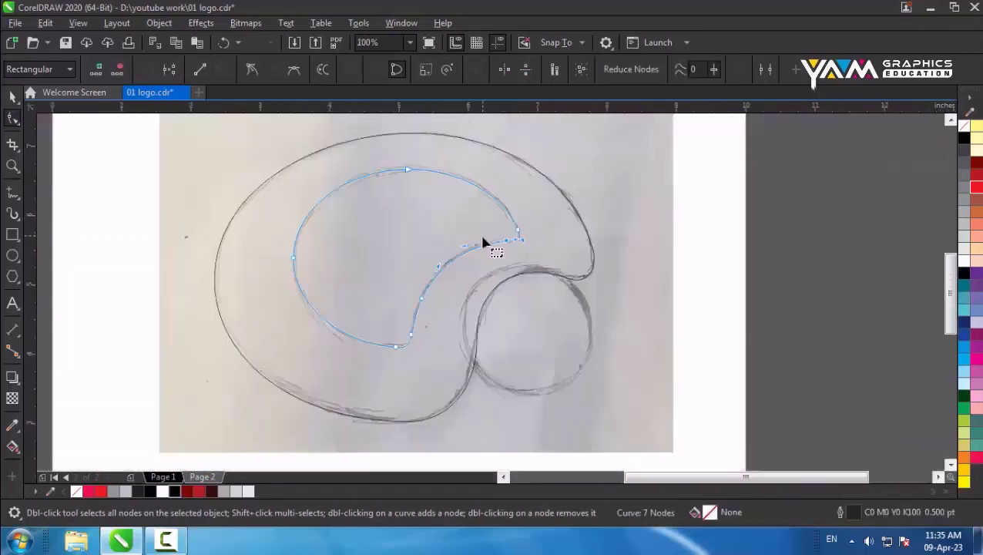
Step: Draw a circle about 1.85 inches in diameter over the sketched circle and fill it red
key("F7")
left_click_drag(461, 264, 597, 400)
key("space")
left_click(101, 492)
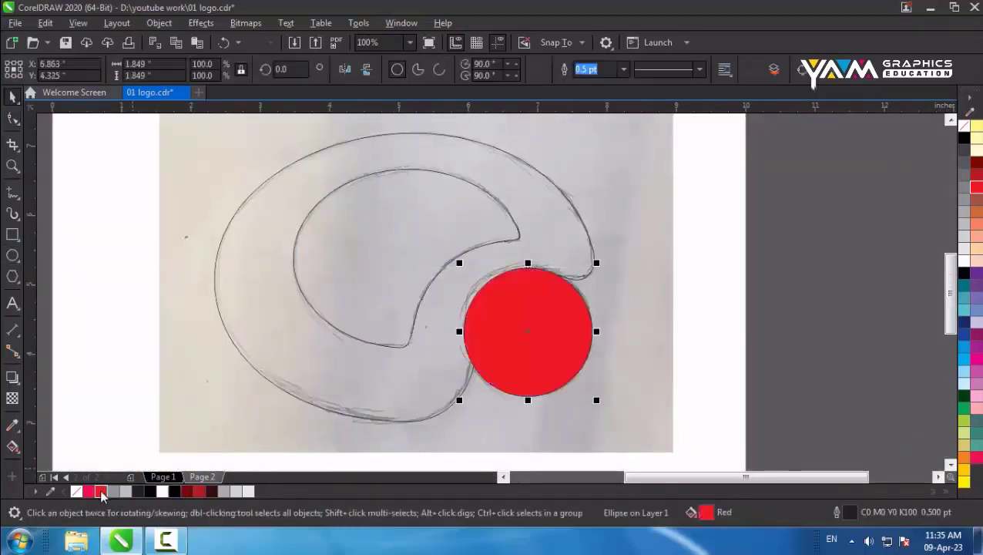
Step: Fill the outer curve white and cut the inner shape out of it with Back Minus Front
left_click(574, 243)
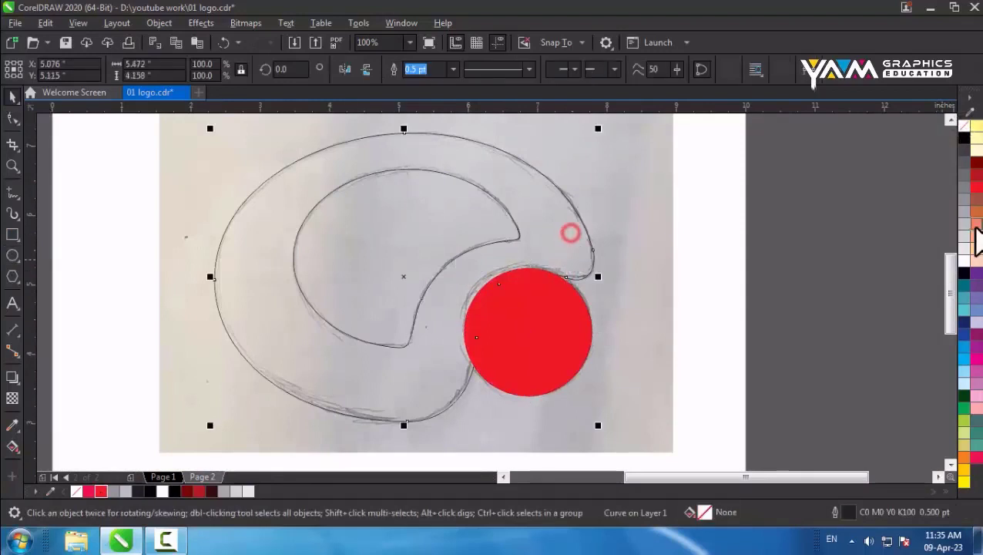
left_click(965, 259)
left_click(548, 219, "shift")
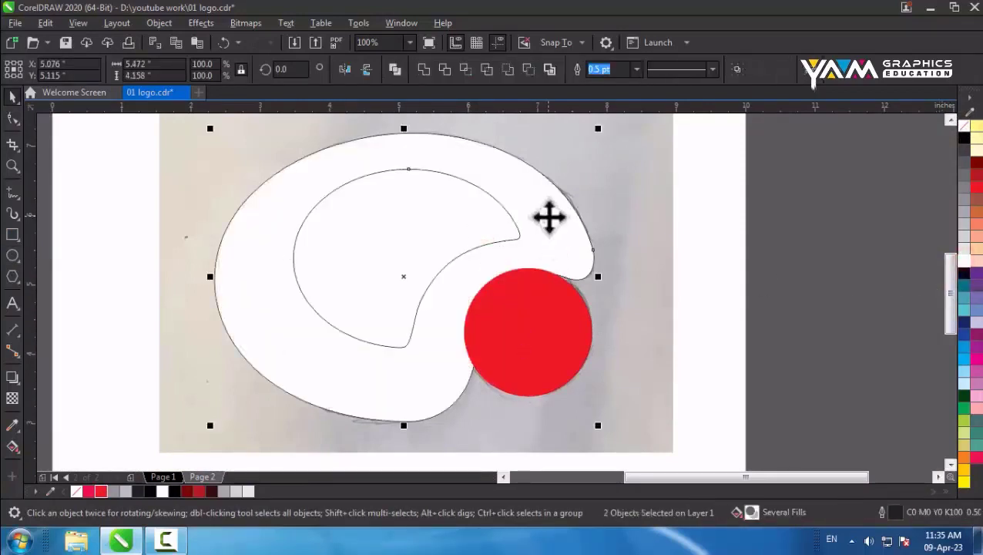
left_click(528, 70)
Step: Move the sketch photo off the page, beside the artwork
scroll(541, 186, "down", 2)
left_click(507, 165)
left_click_drag(507, 164, 684, 203)
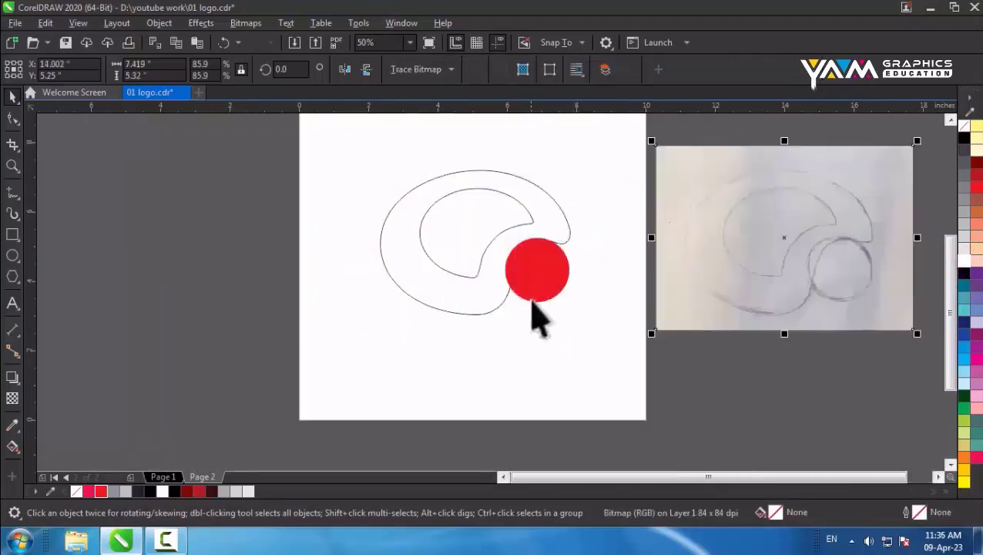
Step: Stack the white ring shape in front of the red circle
left_click(536, 296)
left_click(500, 289)
scroll(494, 252, "up", 2)
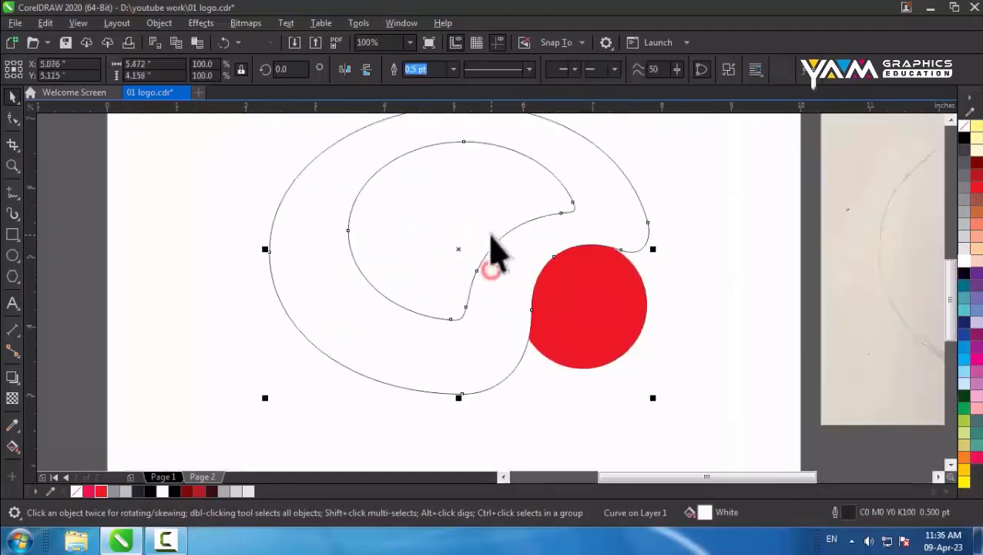
Step: Create a page-sized 10 x 10 inch background rectangle and fill it light grey
scroll(388, 220, "down", 2)
left_click(356, 194)
double_click(13, 235)
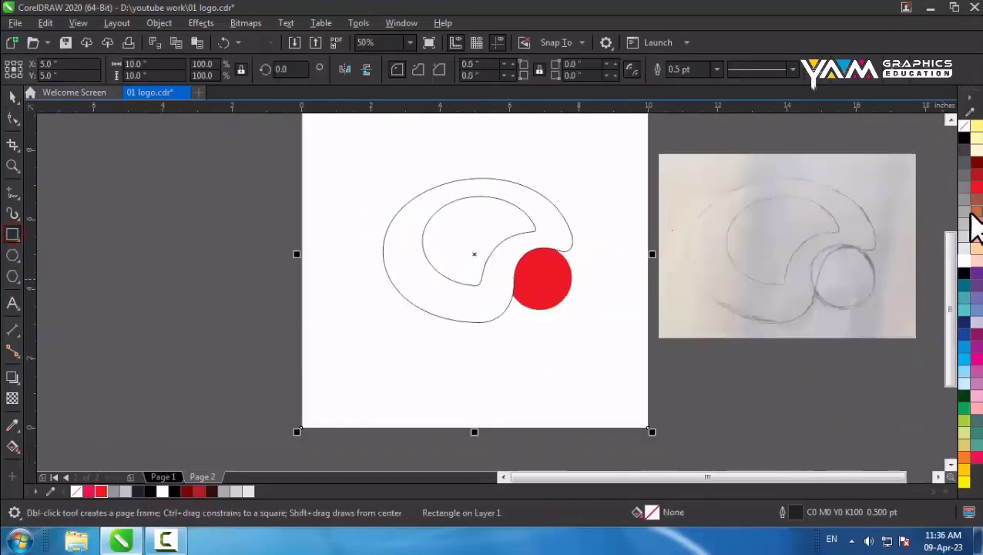
left_click(970, 217)
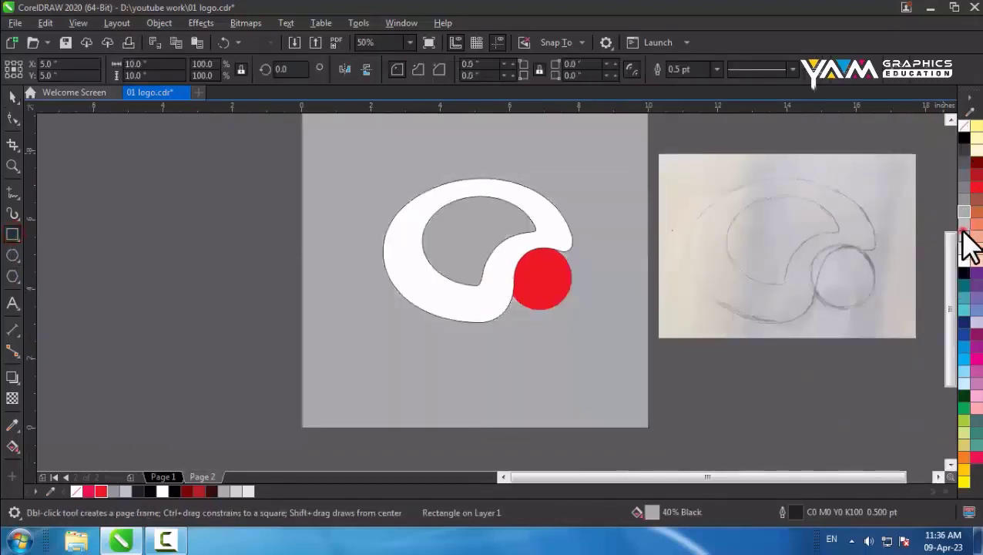
left_click(964, 232)
Step: Remove the outline from the white ring shape
left_click(518, 196)
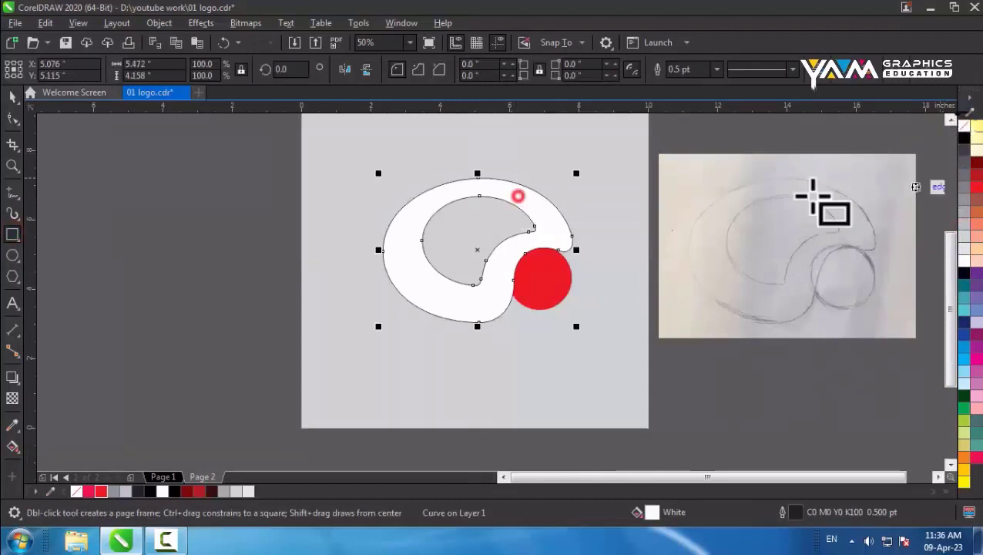
right_click(965, 128)
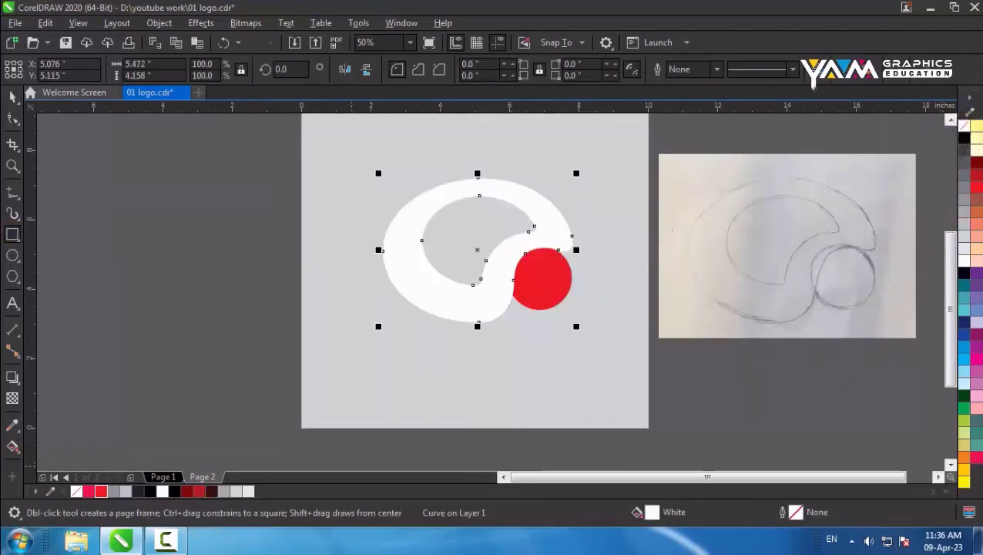
key("space")
Step: Apply the Inner Edge shadow preset to the white ring shape
scroll(493, 226, "up", 2)
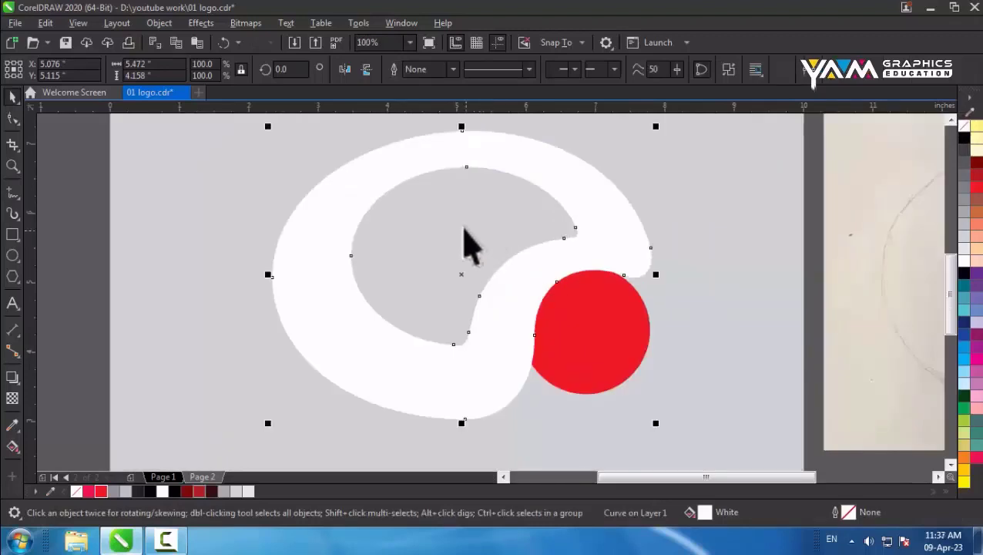
left_click(13, 380)
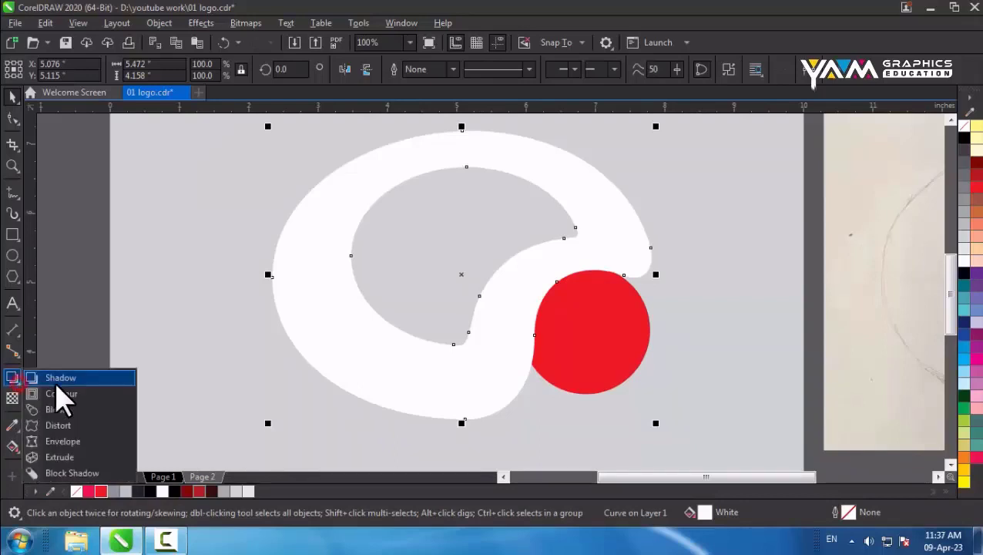
left_click(13, 379)
left_click(61, 378)
left_click(27, 69)
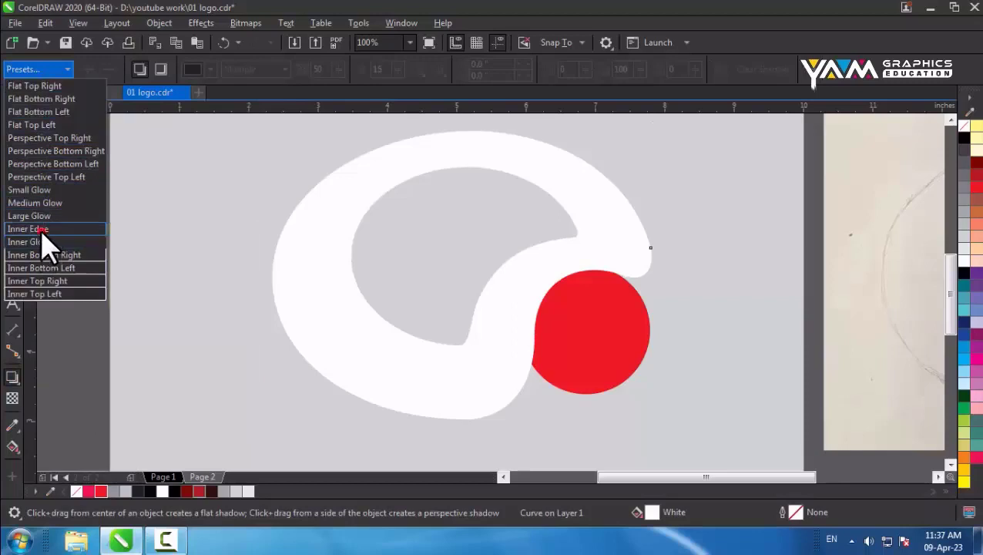
left_click(42, 229)
scroll(323, 243, "down", 2)
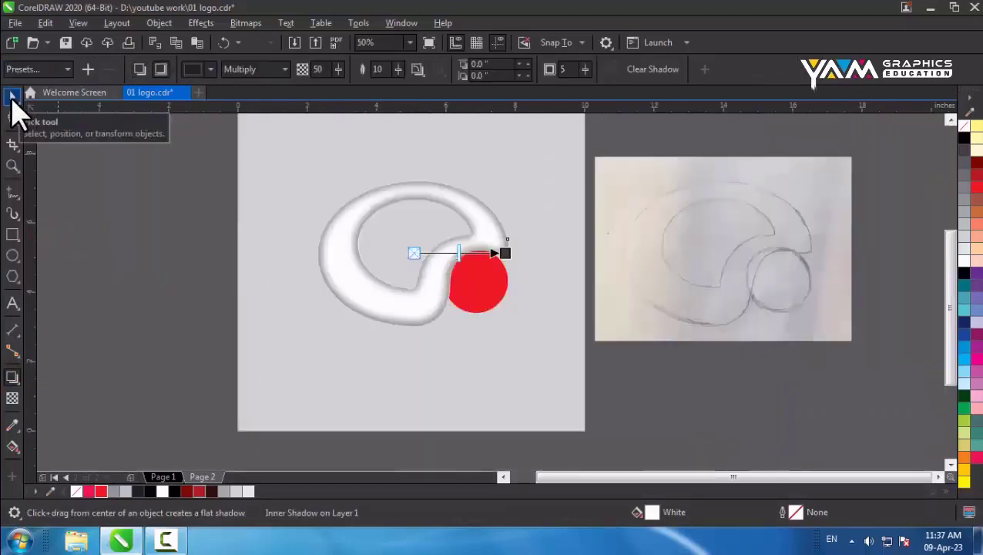
Step: Break the inner shadow apart from the ring and move the shadow partly off the page beside it
left_click(12, 97)
key("ctrl+k")
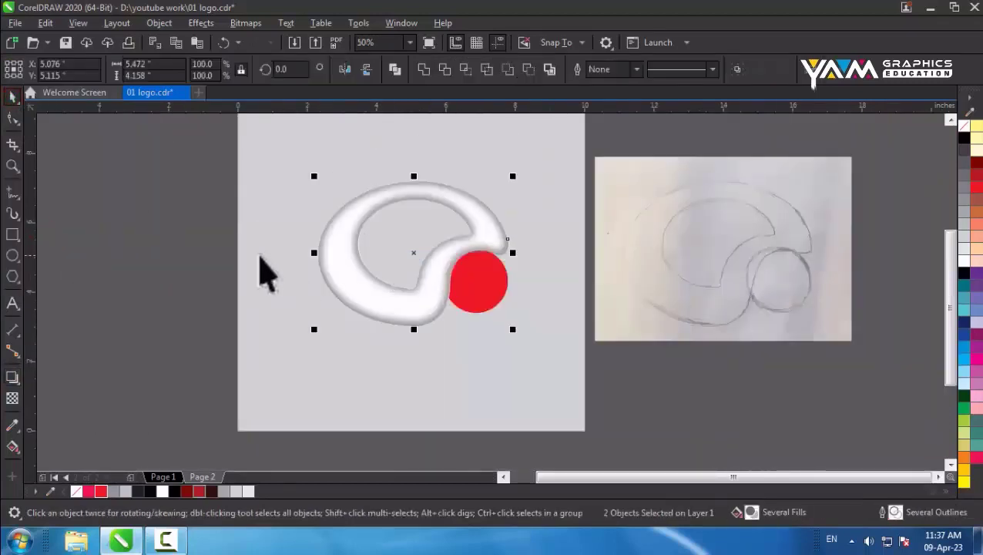
left_click(208, 262)
left_click_drag(375, 282, 216, 287)
Step: Fill the ring with grey R184 G193 B200 (#B8C1C8) and the background rectangle with white
left_click(351, 283)
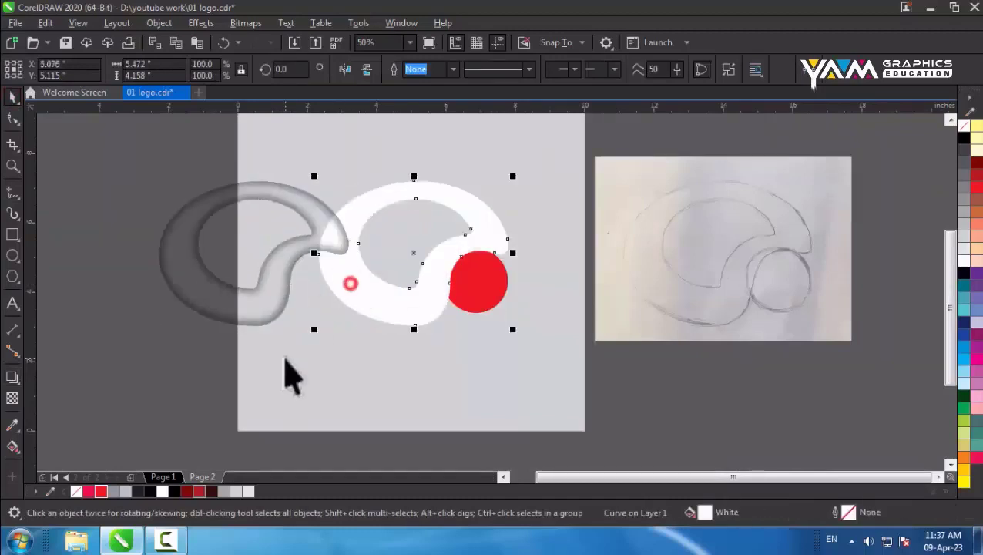
left_click(125, 490)
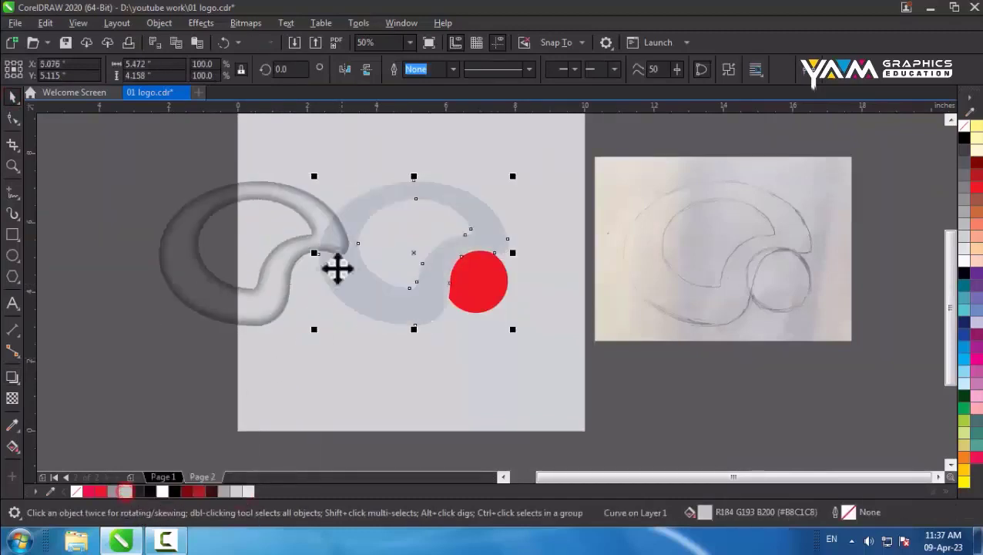
left_click(347, 341)
left_click(966, 252)
left_click(965, 263)
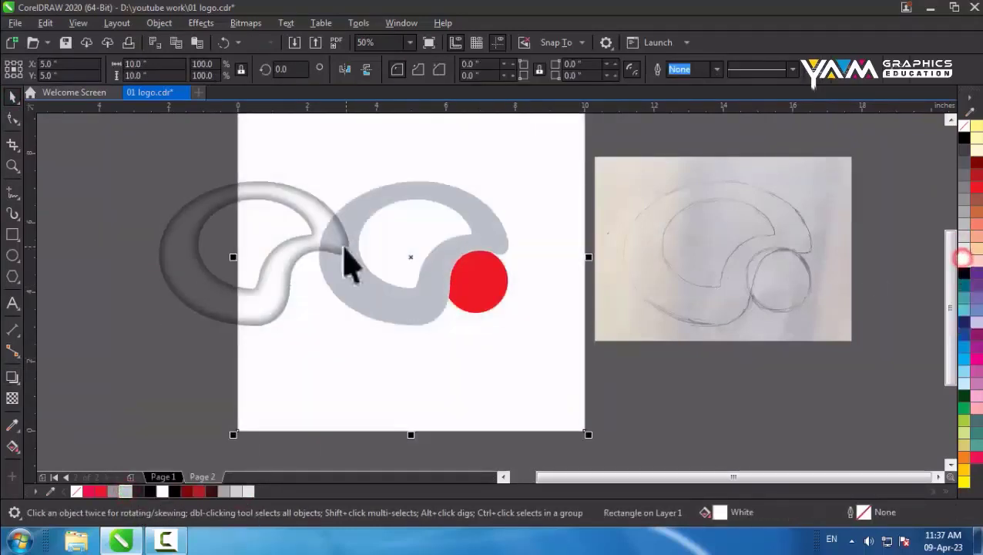
Step: Align the separated inner shadow exactly over the grey ring
left_click(283, 260)
left_click(368, 294, "shift")
left_click(168, 253)
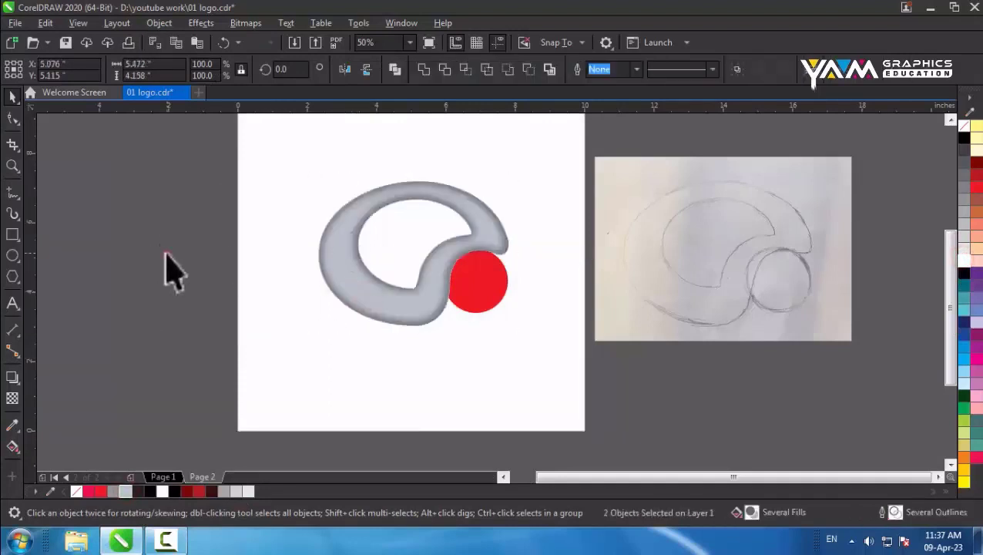
scroll(359, 223, "up", 2)
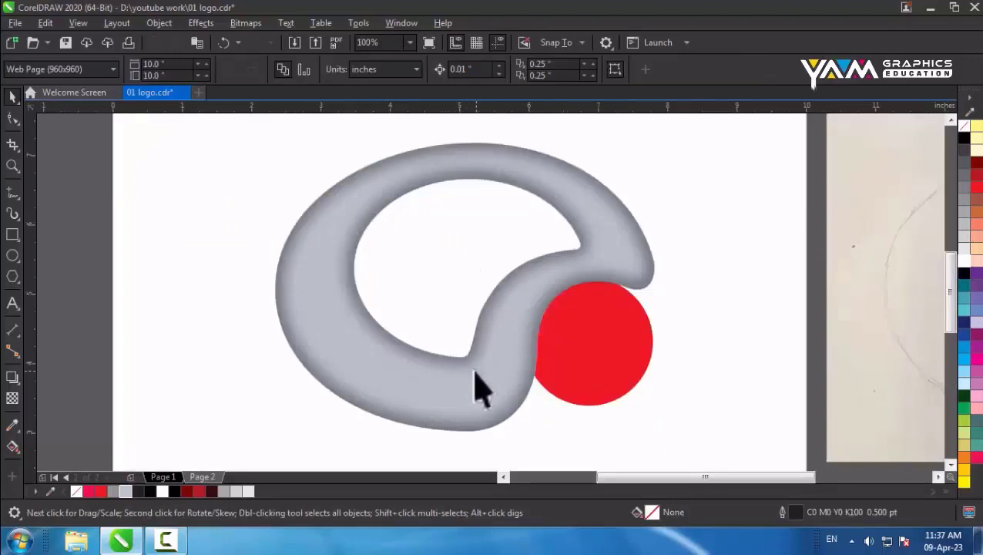
Step: Move the separated inner shadow away from the grey ring, partly off the page
left_click(455, 352)
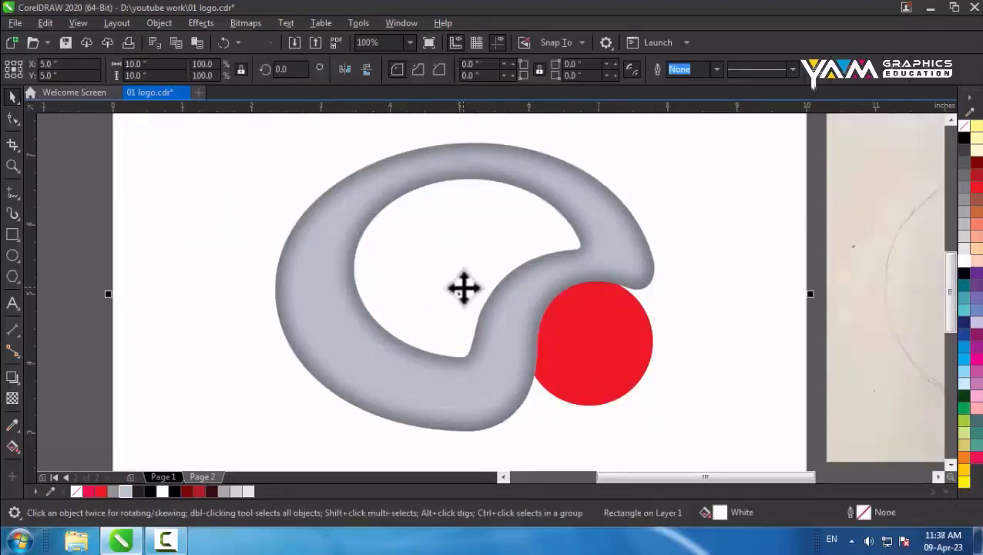
scroll(464, 288, "down", 1)
left_click(195, 322)
left_click(410, 320)
left_click_drag(448, 332, 286, 333)
Step: Give the grey ring a shadow cast downward, offset -0.02 inches horizontally and -0.115 inches vertically
left_click(427, 325)
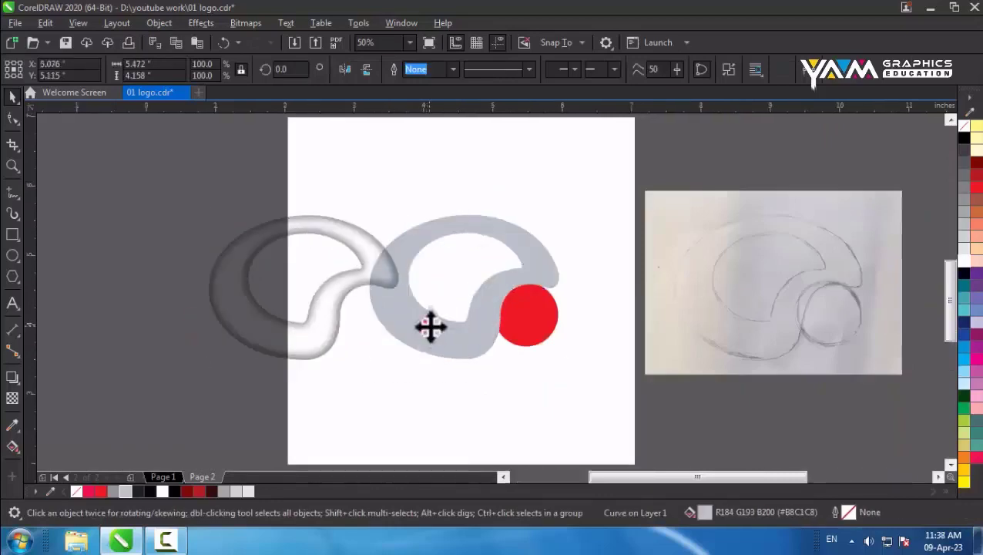
scroll(430, 326, "up", 2)
left_click(12, 377)
left_click_drag(498, 247, 472, 396)
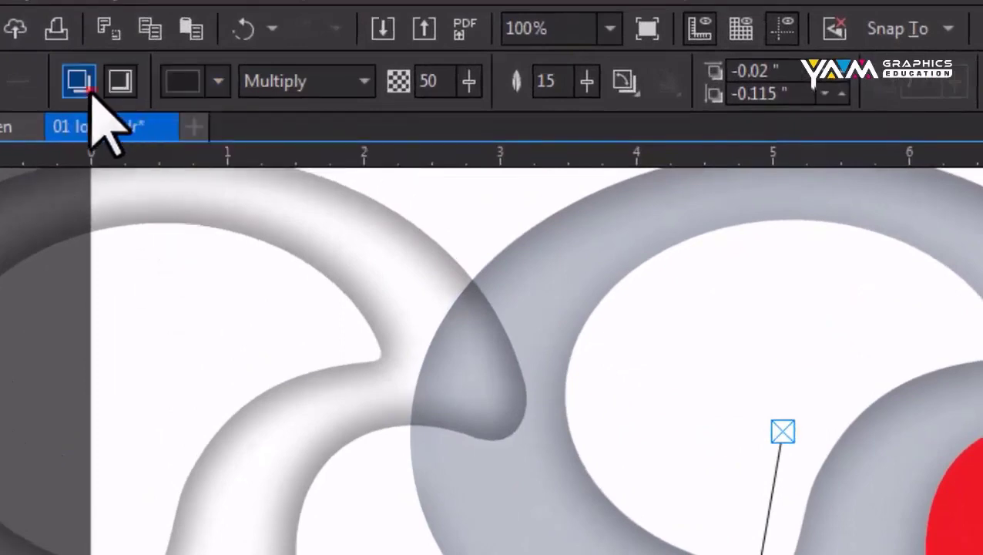
Step: Change the ring's shadow to a drop shadow with the Normal merge mode and a black colour
left_click(80, 83)
left_click(292, 81)
left_click(266, 106)
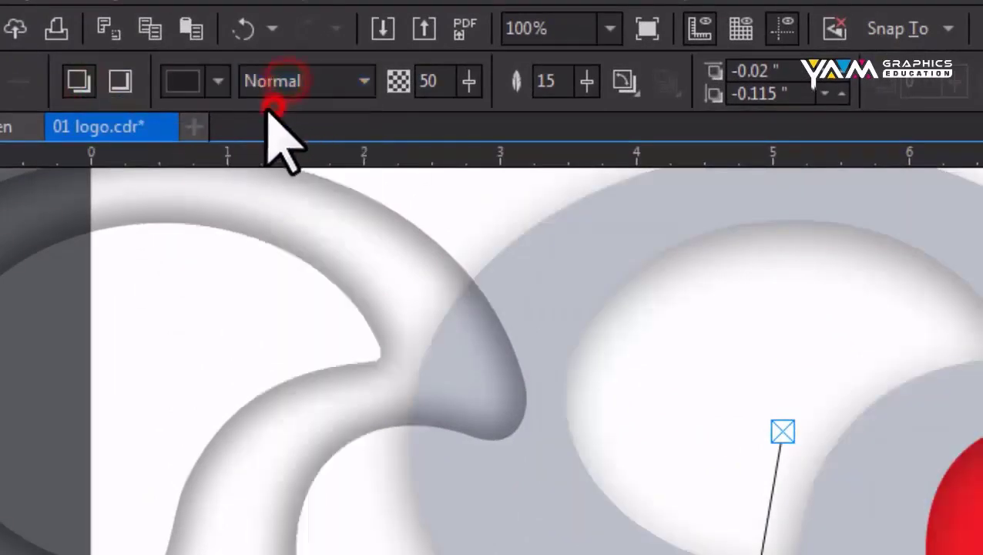
left_click(216, 81)
left_click(195, 144)
left_click_drag(270, 314, 367, 407)
Step: Set the drop shadow's opacity to 90 and its feathering to 7
left_click_drag(469, 81, 526, 125)
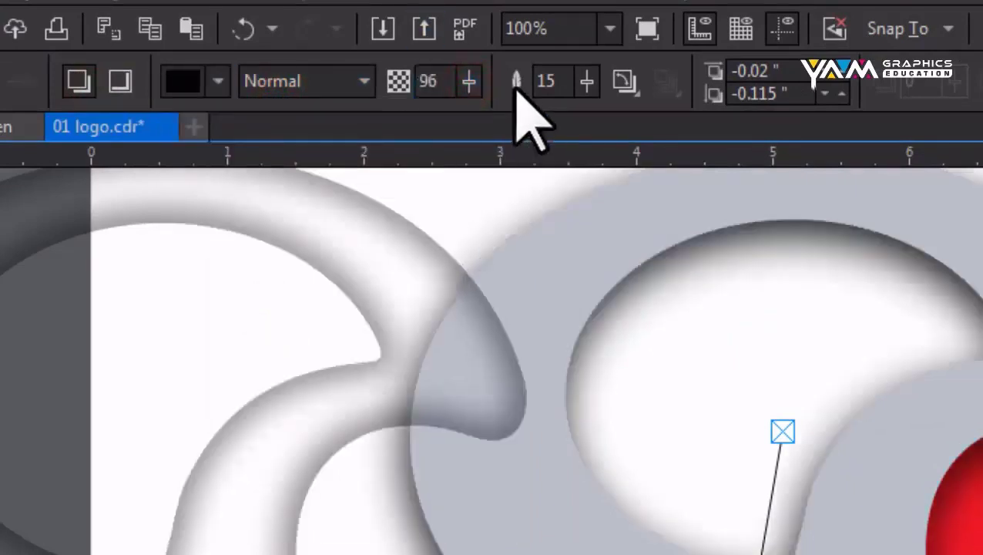
left_click_drag(590, 81, 583, 116)
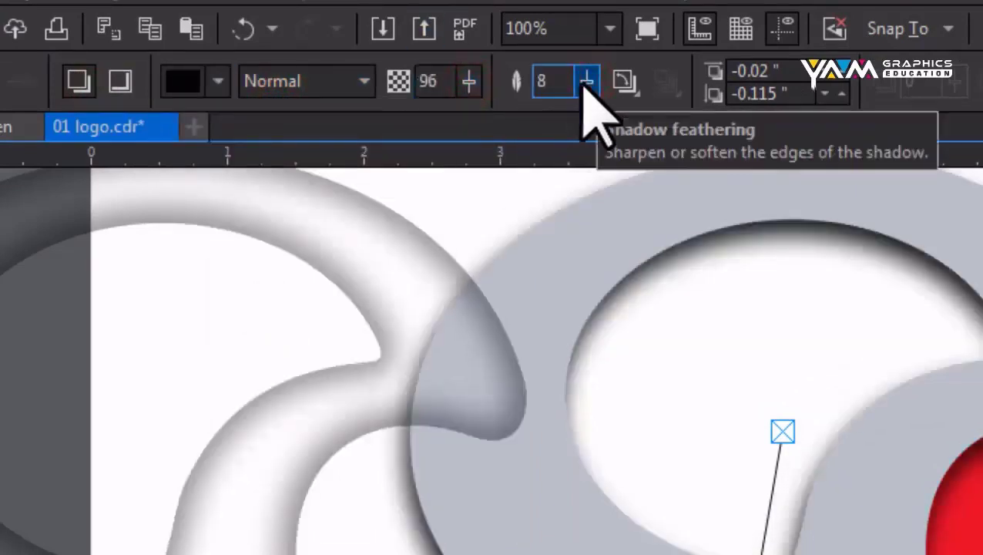
left_click(557, 80)
type("7")
left_click(434, 80)
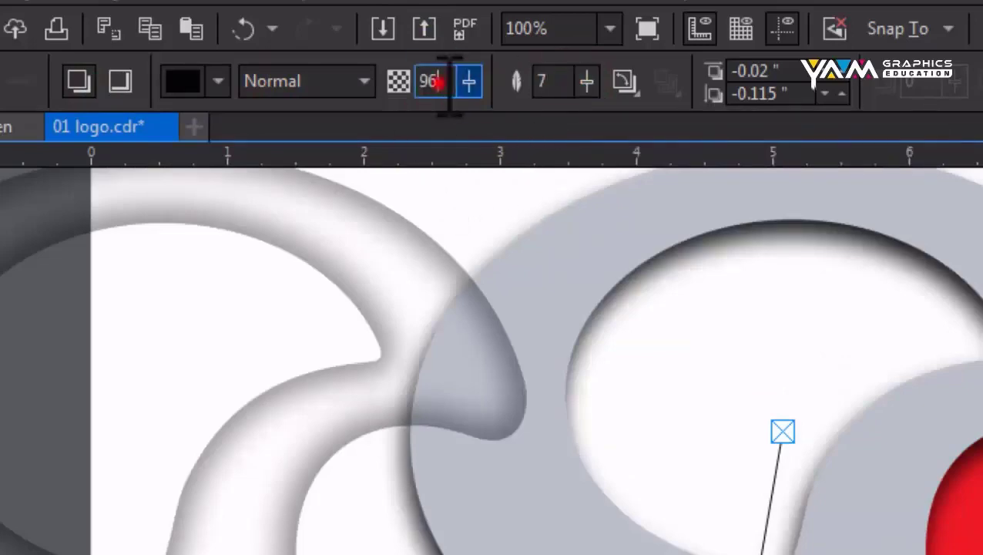
left_click(558, 82)
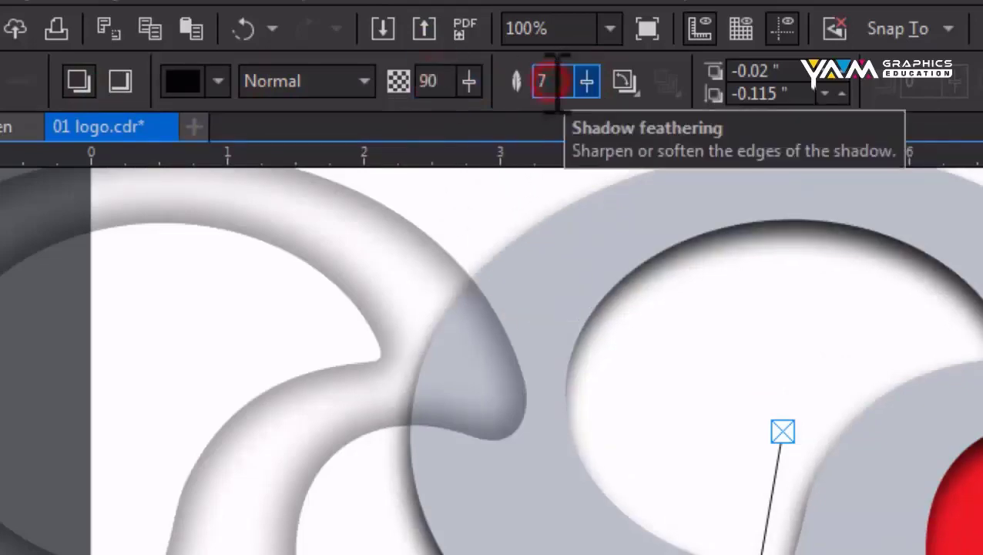
Step: Break the drop shadow apart from the grey ring and place the ring toward the sketch photo, at about X 10.52, Y 5.0 inches
left_click(11, 96)
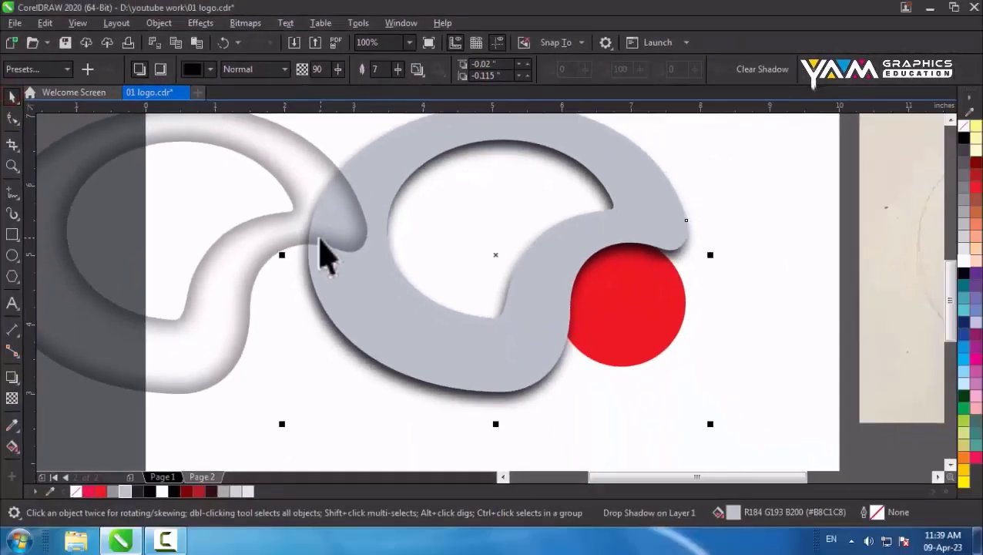
key("ctrl+k")
scroll(658, 459, "down", 1)
left_click(254, 355)
left_click(253, 356)
left_click(309, 309)
left_click(459, 314)
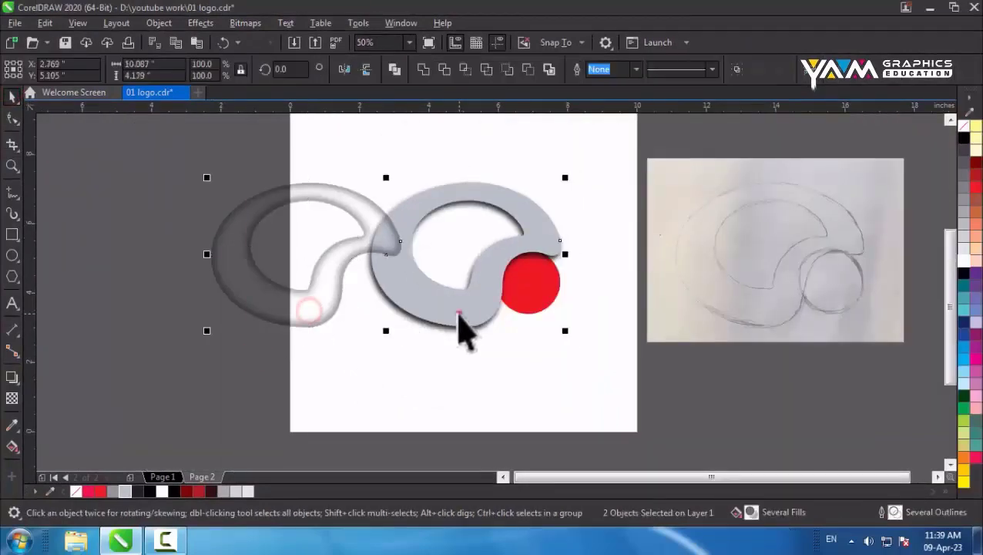
left_click(271, 373)
left_click(406, 300)
left_click_drag(436, 295, 626, 301)
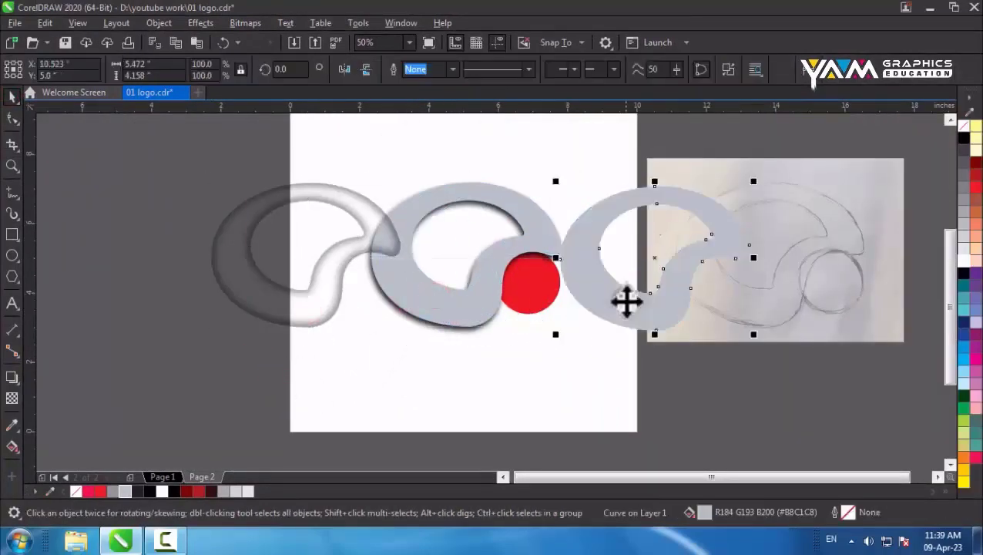
Step: Move the sketch photo farther from the page and centre the soft inner-shadow ring on the shadowed grey ring horizontally and vertically
left_click_drag(761, 323, 845, 324)
left_click(309, 312)
left_click(435, 307, "shift")
key("c")
key("e")
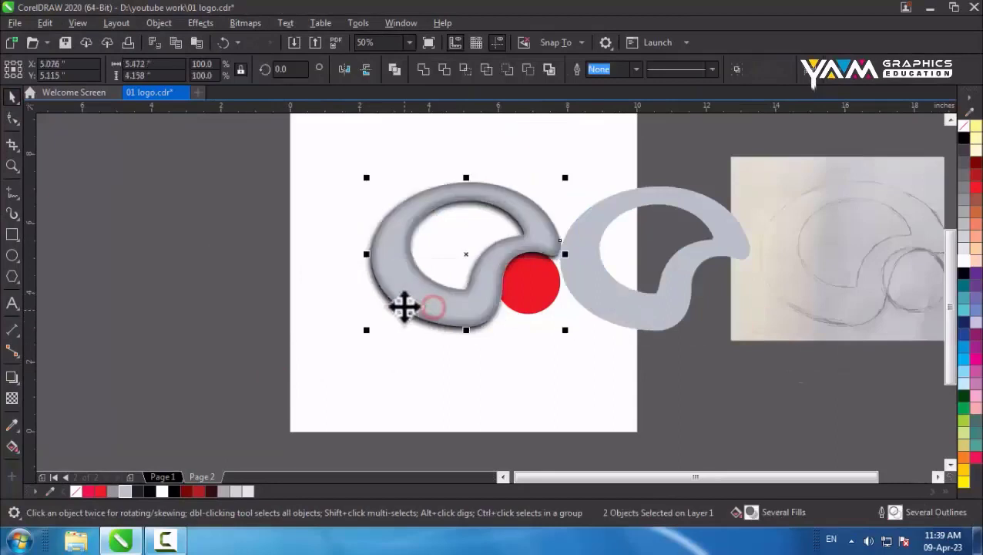
left_click(236, 320)
scroll(486, 209, "up", 2)
scroll(514, 205, "down", 2)
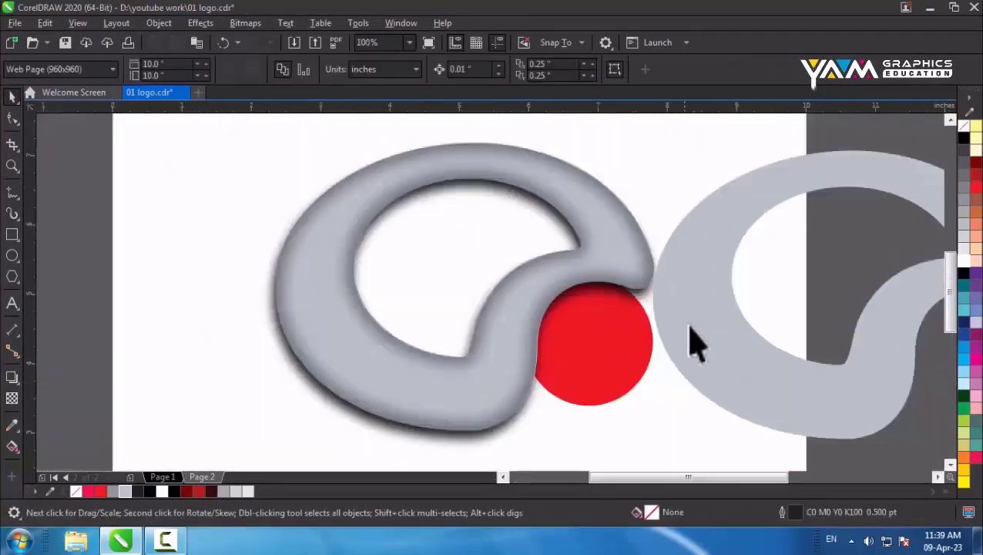
Step: Move the spare flat grey ring to about X -0.395, Y 5.25 inches and give it a one-step inward contour of about 0.147 inches
scroll(691, 339, "down", 2)
left_click_drag(706, 334, 345, 323)
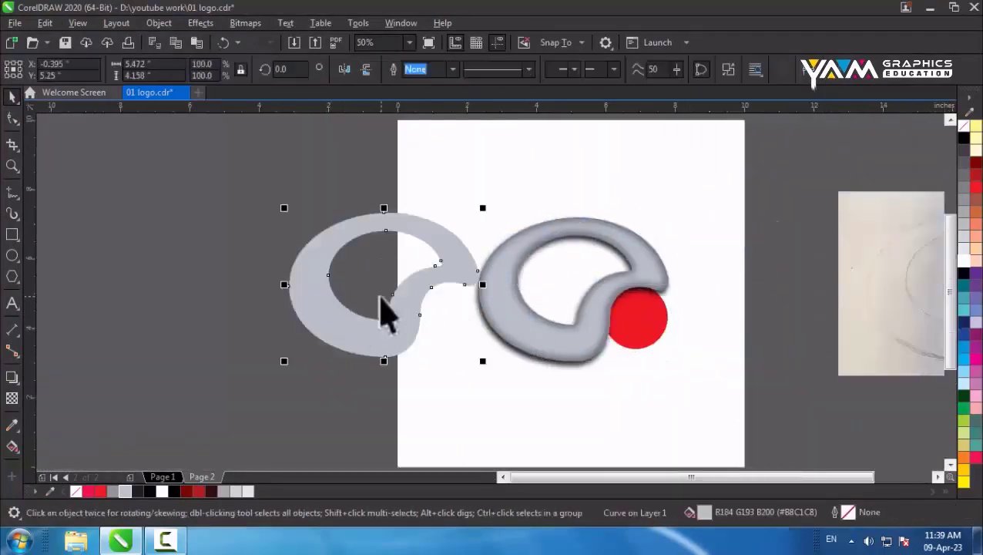
scroll(386, 312, "up", 2)
left_click(13, 378)
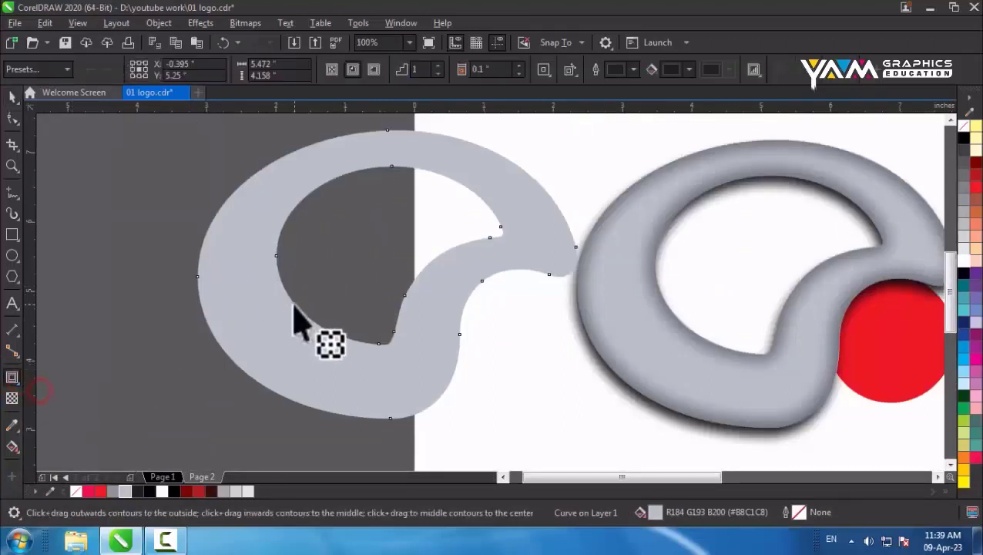
left_click_drag(297, 306, 206, 316)
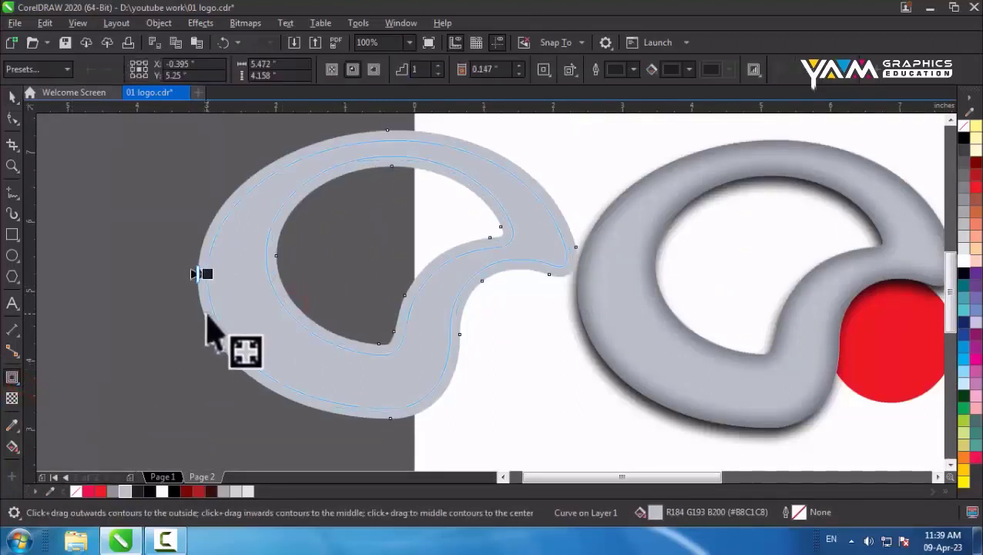
Step: Break the contour apart, moving the black inner shape to about X -1.5 inches and the flat grey ring beside the sketch photo
left_click(16, 98)
key("ctrl+k")
left_click(124, 242)
left_click_drag(263, 325, 177, 330)
scroll(303, 310, "down", 1)
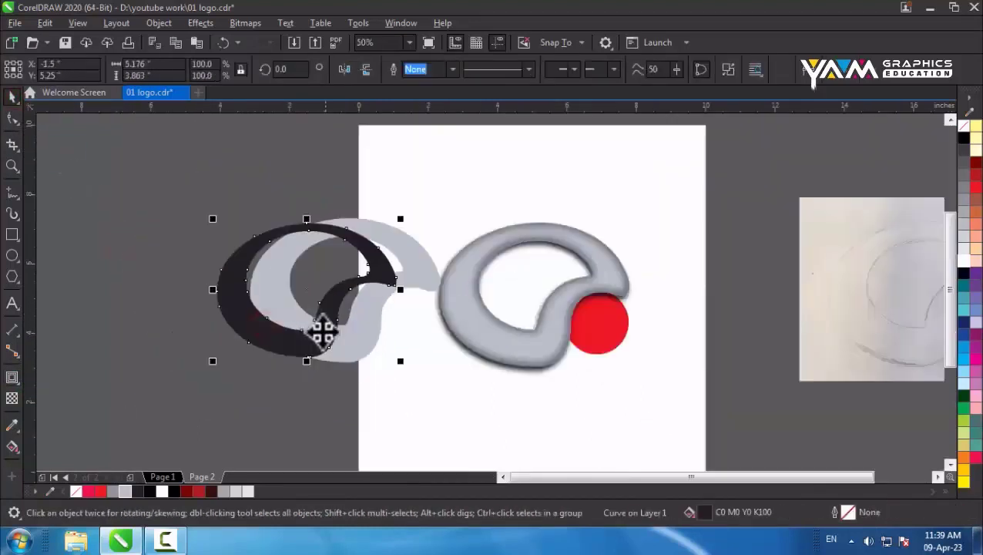
left_click_drag(360, 340, 898, 350)
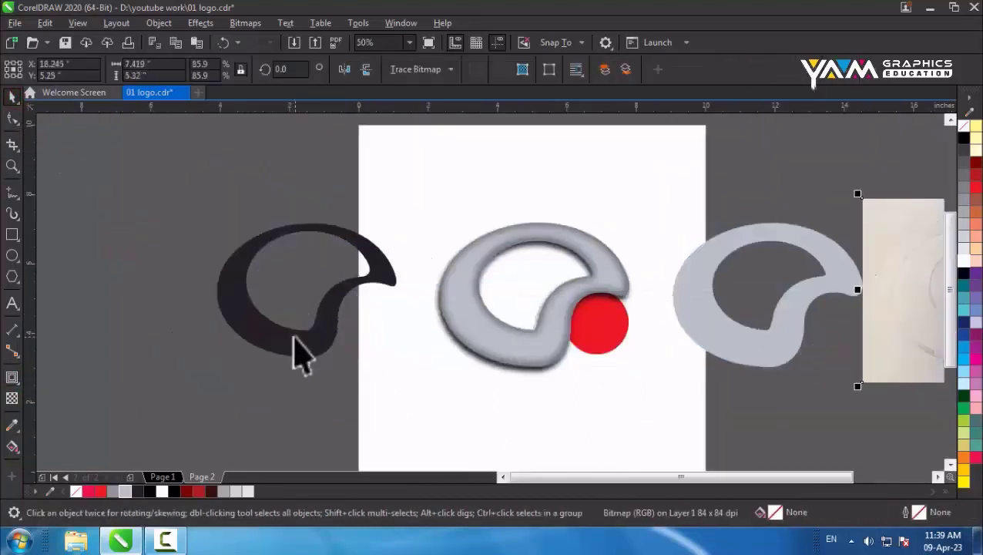
Step: Place the black inner shape over the shaded ring at X 5.05, Y 5.105 inches and fill it with white
left_click_drag(300, 355, 525, 341)
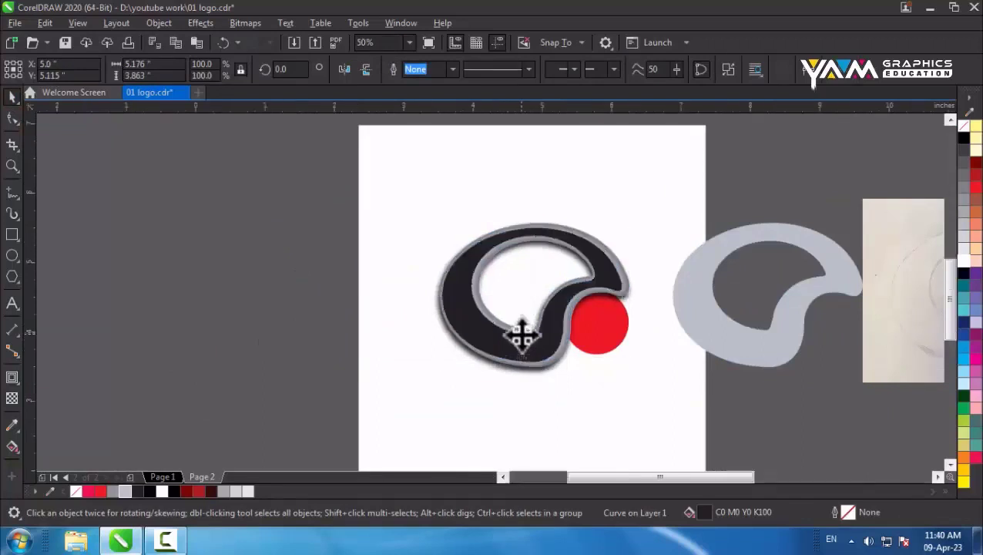
scroll(518, 332, "up", 2)
key("Right")
key("Right")
key("Right")
key("Down")
key("Right")
key("Right")
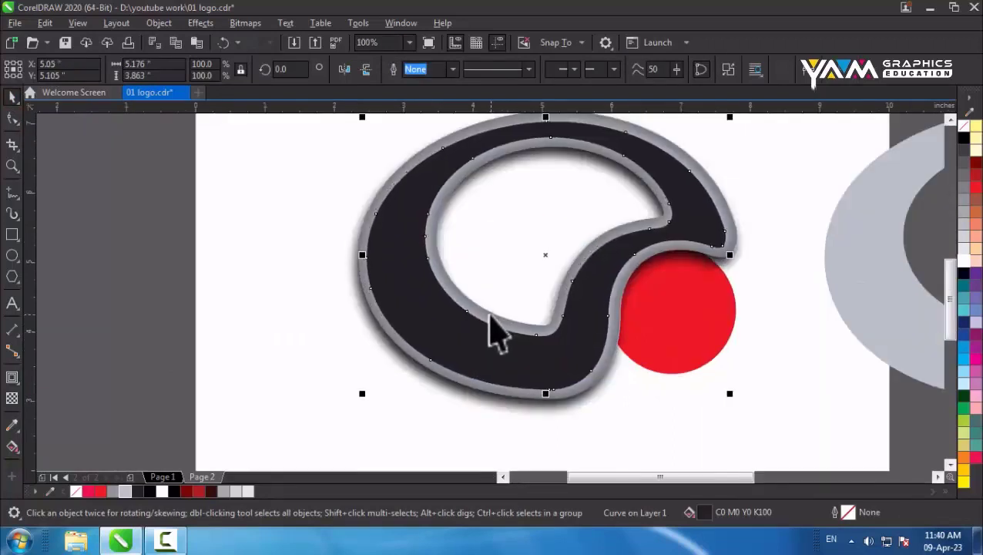
left_click(964, 262)
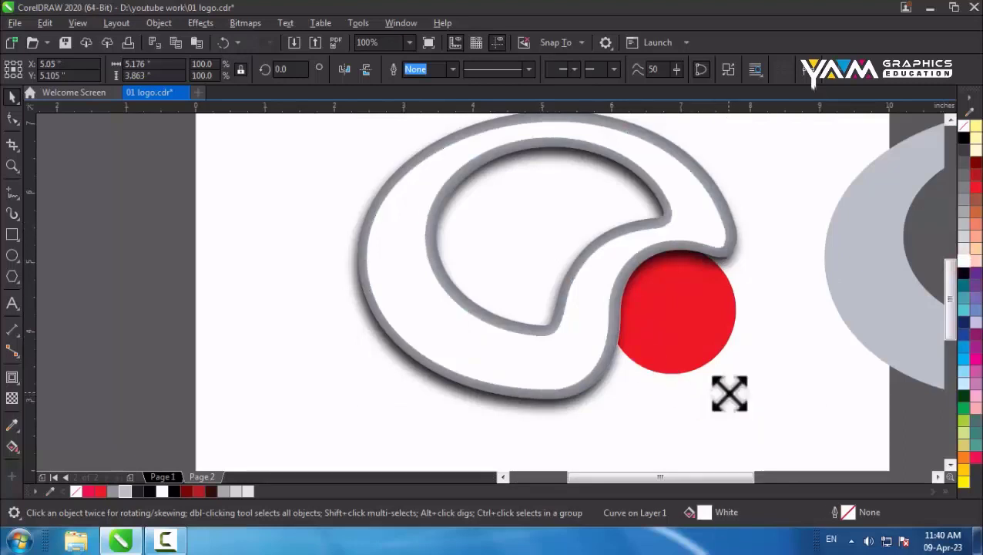
Step: Enlarge the white inner shape to about 5.298 by 3.954 inches and position it at X 5.06, Y 5.155 inches
left_click_drag(730, 394, 729, 396)
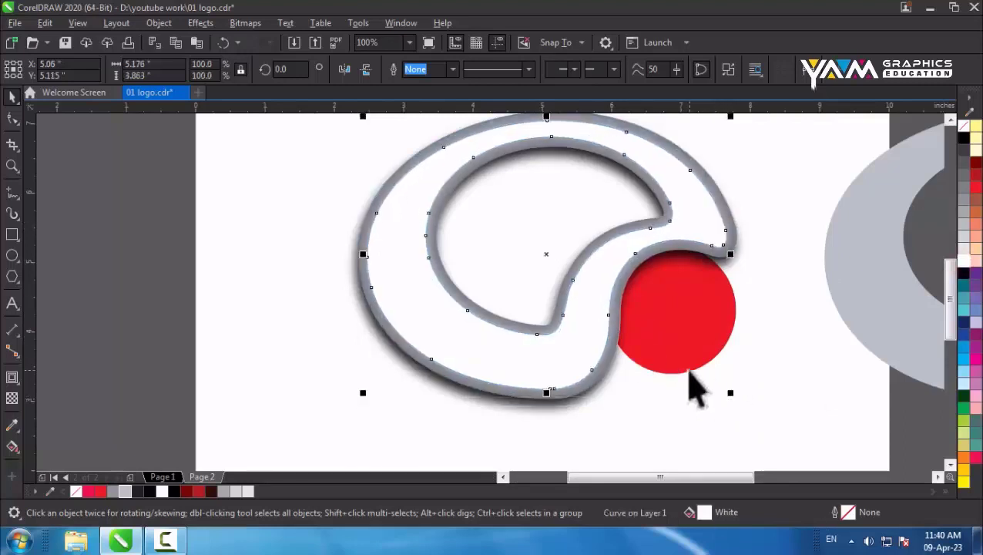
scroll(713, 389, "up", 1)
left_click(718, 391)
scroll(693, 393, "down", 1)
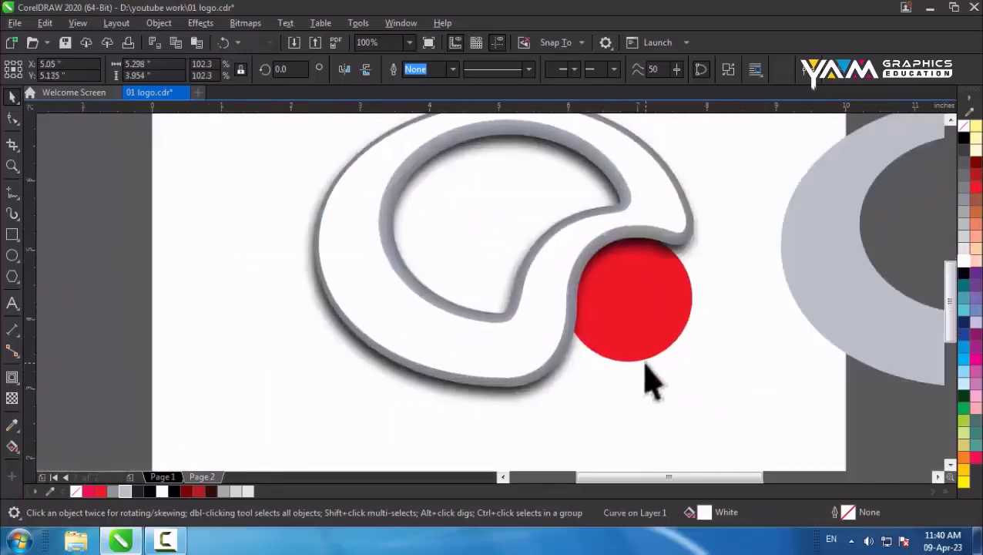
scroll(578, 309, "down", 1)
scroll(544, 268, "up", 2)
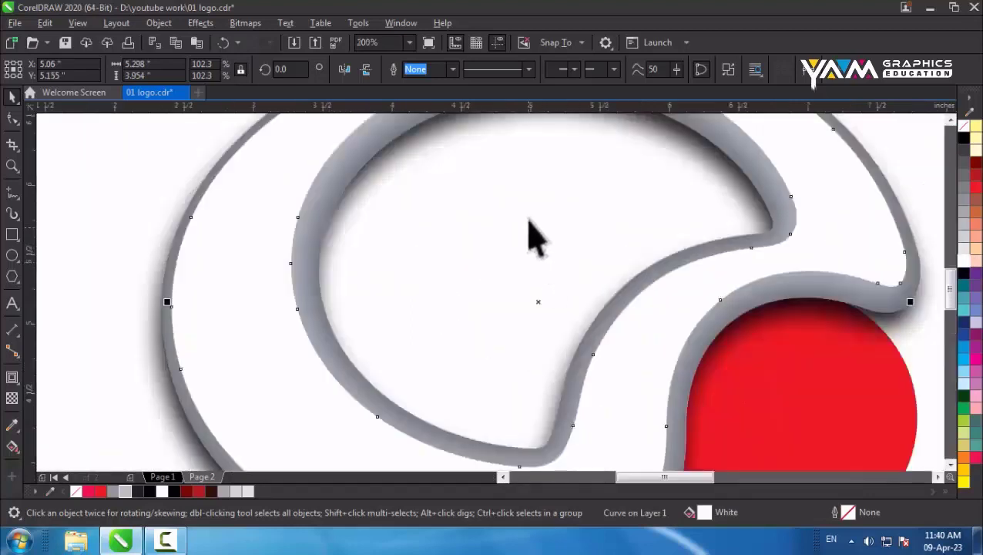
scroll(534, 235, "down", 2)
Step: Draw an ellipse about 3.05 by 2.76 inches over the ring's lower-left part and intersect it with the white shape
left_click(12, 256)
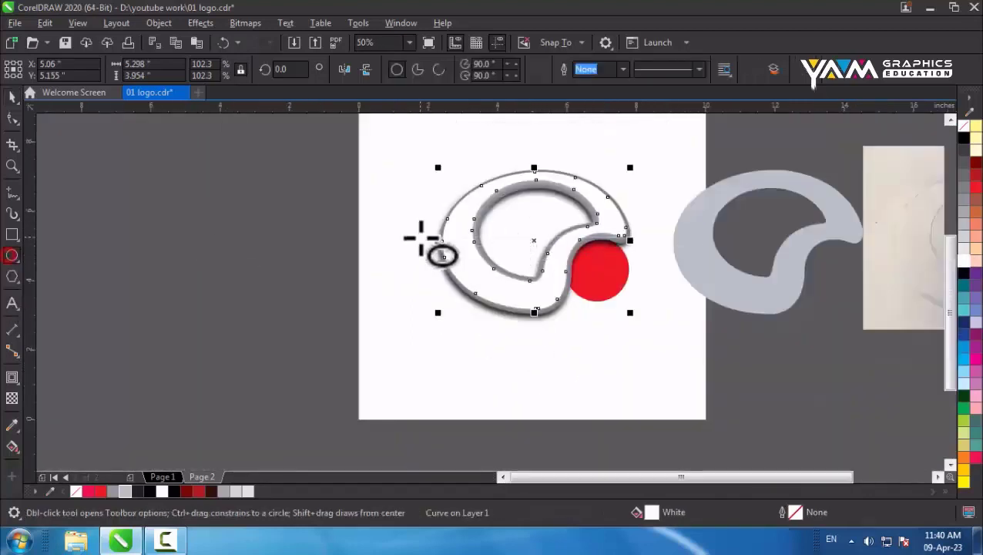
left_click_drag(425, 236, 539, 340)
left_click(12, 96)
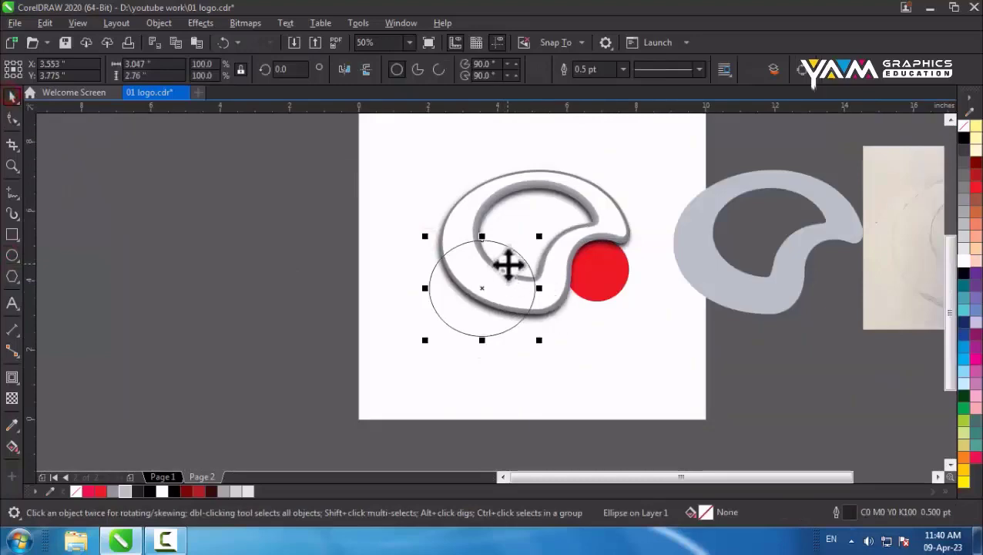
left_click(464, 219, "shift")
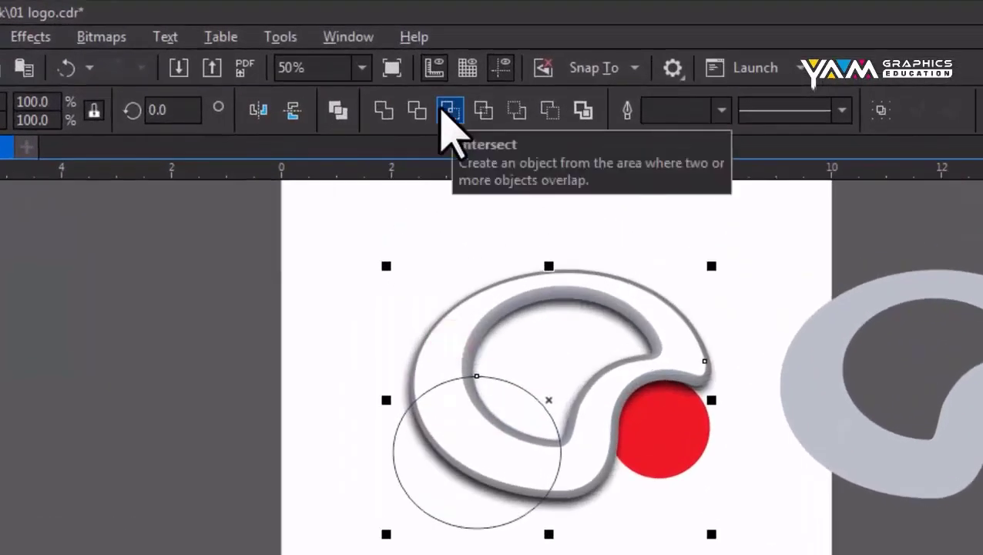
left_click(461, 69)
left_click(305, 285)
Step: Move the ellipse over the red circle, enlarge it slightly, and intersect it with the full white shape
left_click(455, 515)
left_click_drag(455, 516, 639, 478)
left_click(478, 458)
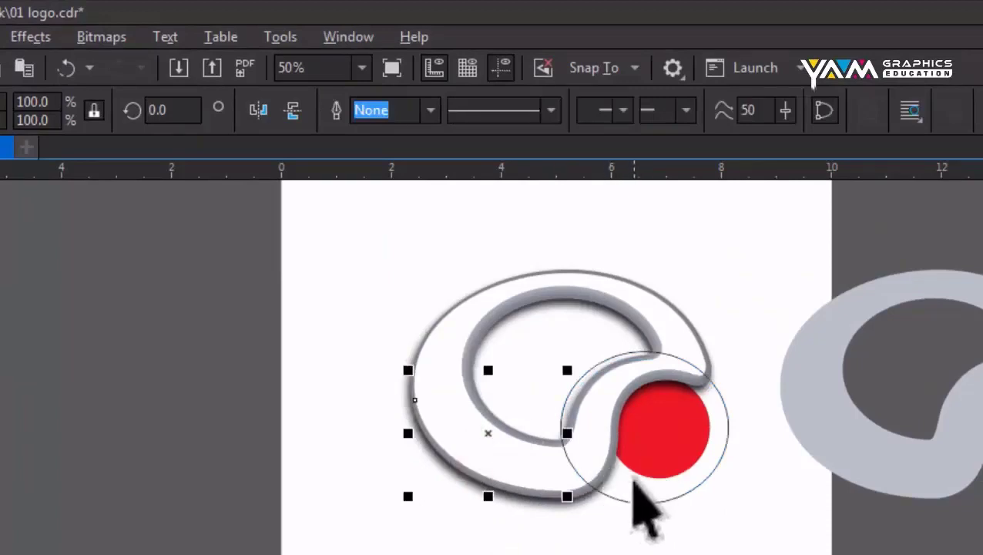
left_click(635, 479)
left_click_drag(736, 511, 713, 533)
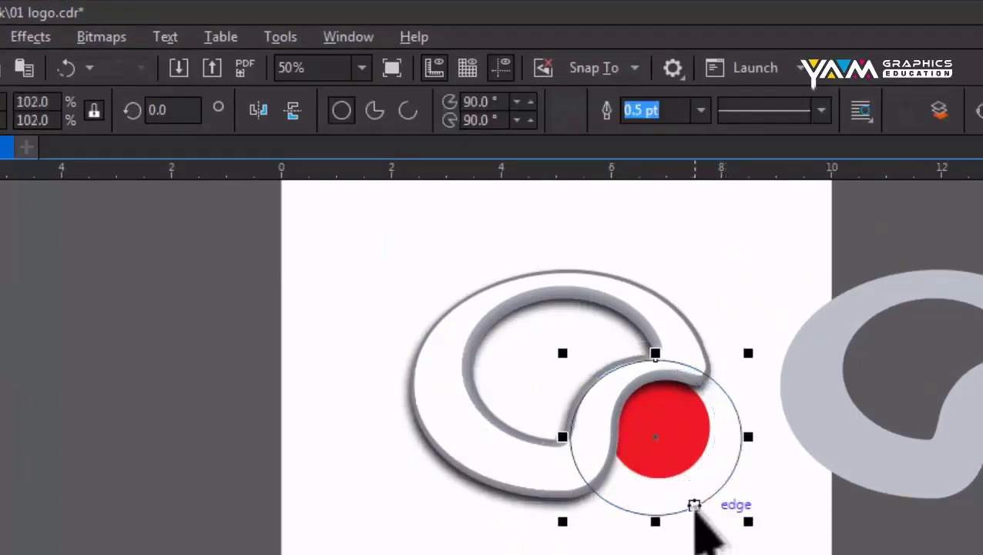
key("Up")
left_click(676, 329, "shift")
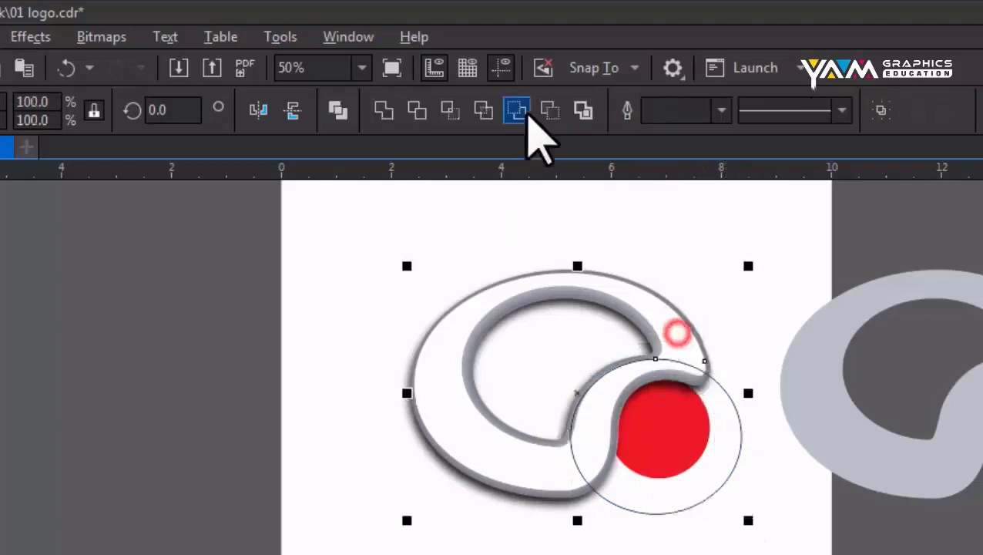
left_click(451, 111)
left_click(160, 303)
Step: Move the ellipse over the ring's upper part, enlarge it to span most of the ring, and intersect it with the white shape
left_click_drag(720, 434, 656, 343)
left_click_drag(505, 338, 439, 336)
left_click(442, 325, "shift")
left_click(450, 110)
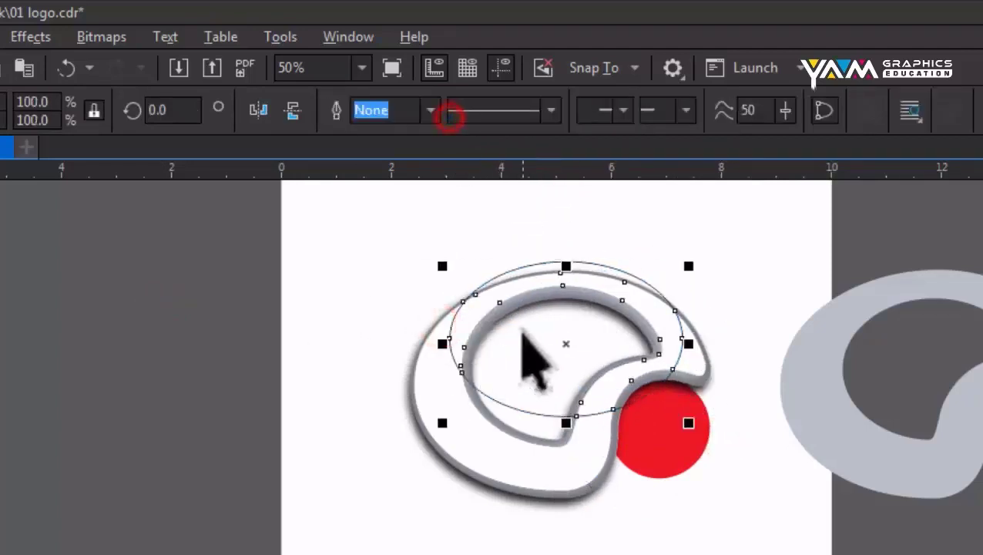
Step: Remove the ellipse and move the full white shape off the page to the left, leaving the intersected pieces on the ring
left_click(522, 332)
left_click_drag(420, 380, 18, 391)
left_click(490, 430)
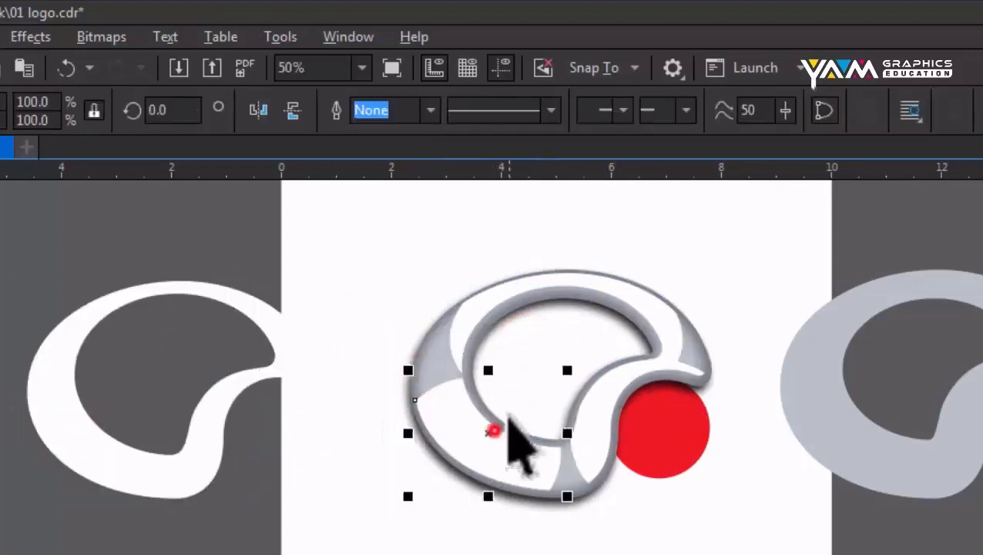
Step: Apply a linear fountain transparency at about -34.2° to the white piece beside the red circle
left_click(610, 381)
scroll(622, 381, "up", 1)
left_click(2, 551)
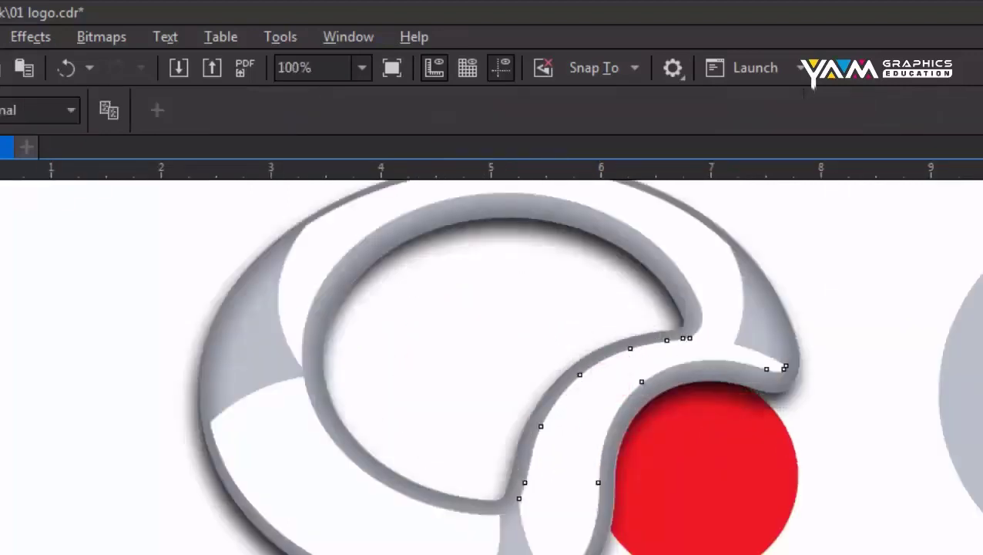
mouse_move(605, 363)
left_mouse_down()
mouse_move(636, 414)
mouse_move(551, 337)
mouse_move(526, 342)
left_mouse_up()
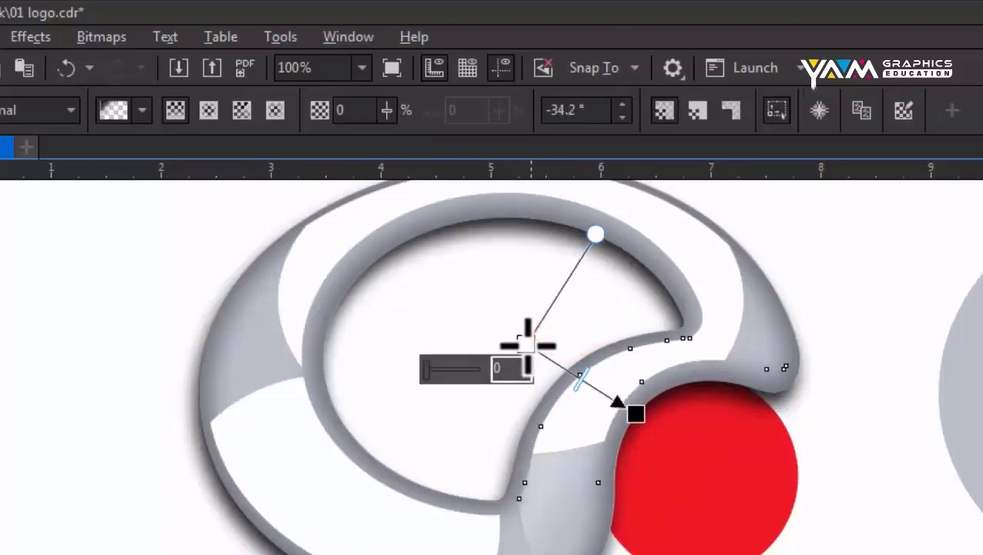
key("space")
Step: Reshape the upper white piece by extending its right end into the ring's tip and deleting the extra node below it
left_click(734, 328)
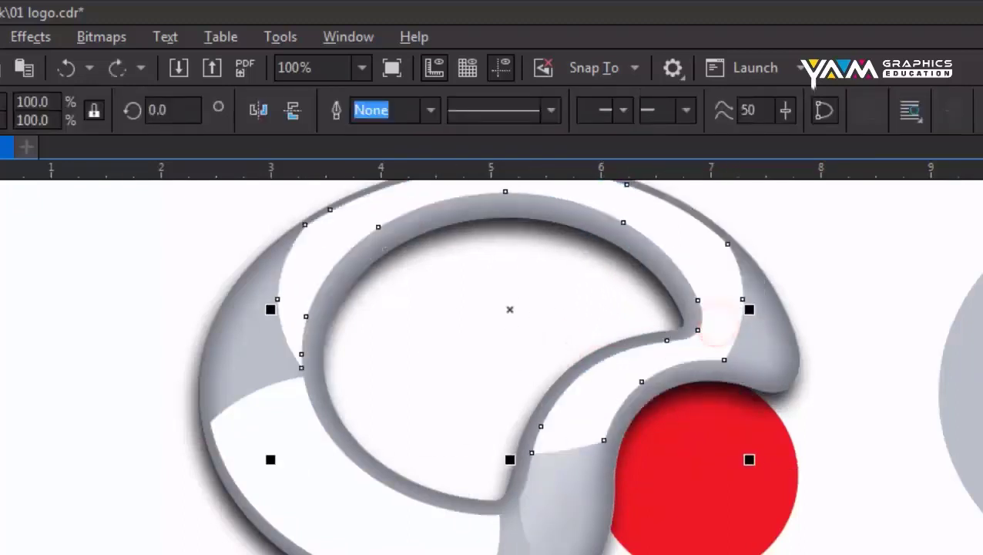
key("F10")
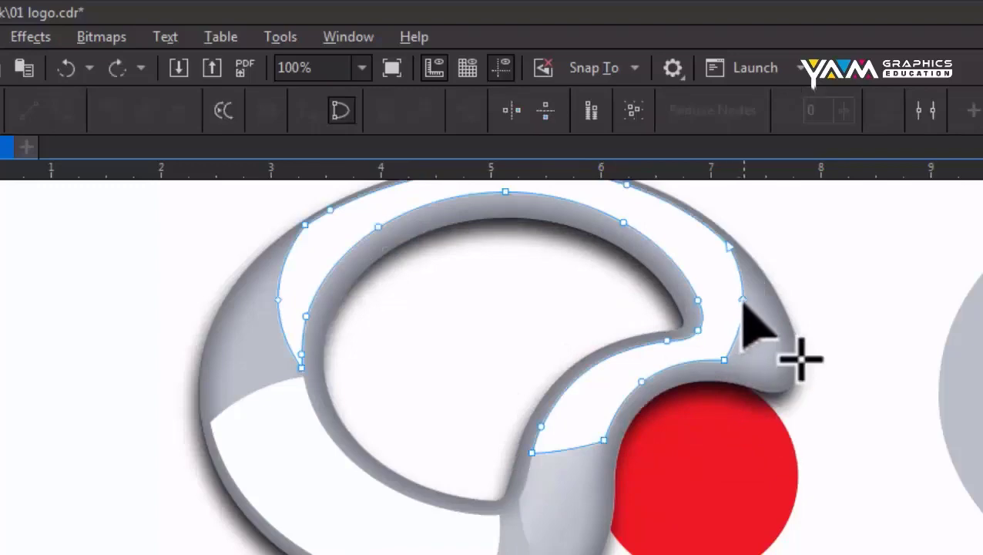
scroll(782, 358, "up", 2)
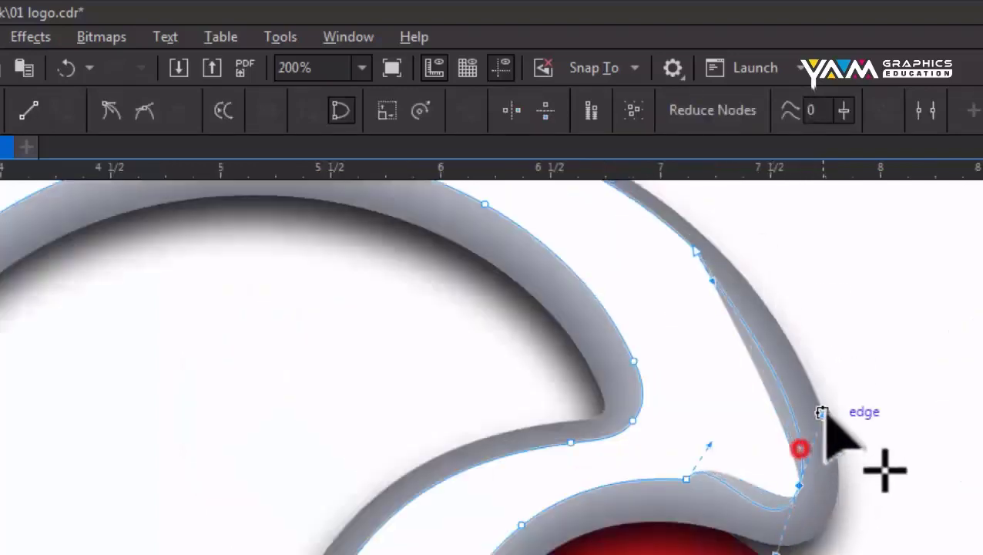
double_click(685, 479)
left_click_drag(799, 485, 807, 499)
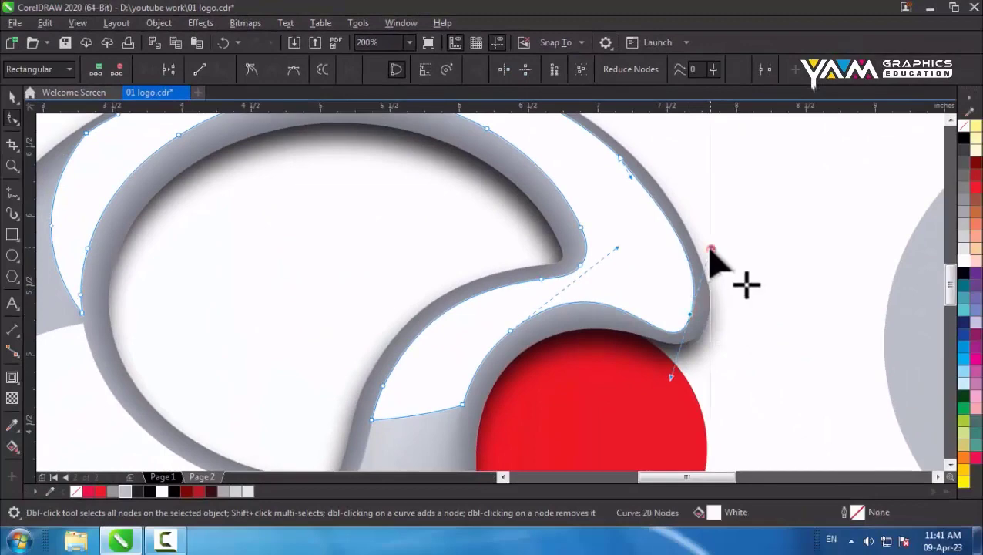
Step: Adjust the tip's curve handles to follow the ring's outline and remove the surplus node on the upper piece's outer edge
left_click_drag(710, 251, 694, 241)
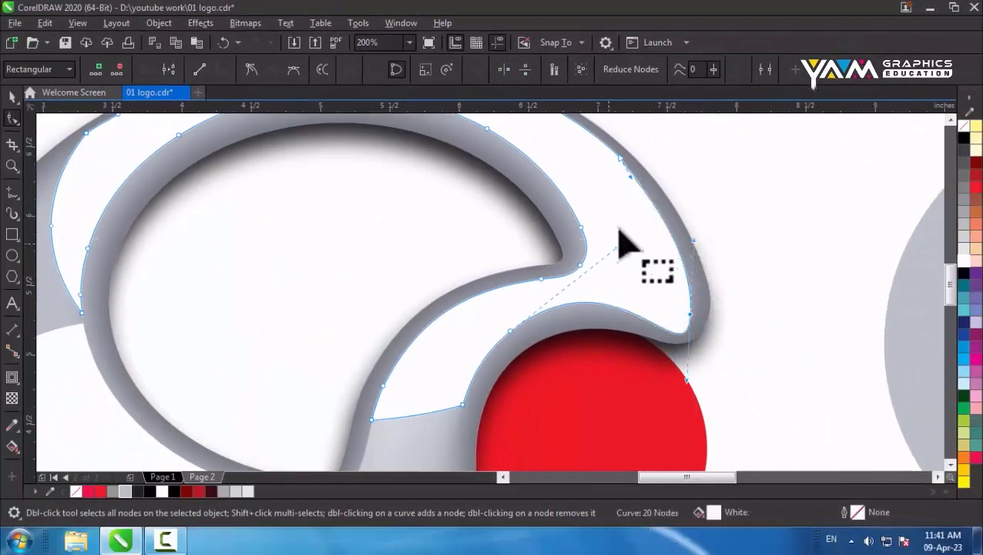
left_click_drag(511, 331, 504, 343)
left_click_drag(687, 381, 692, 352)
scroll(644, 322, "down", 1)
scroll(629, 243, "up", 2)
double_click(630, 247)
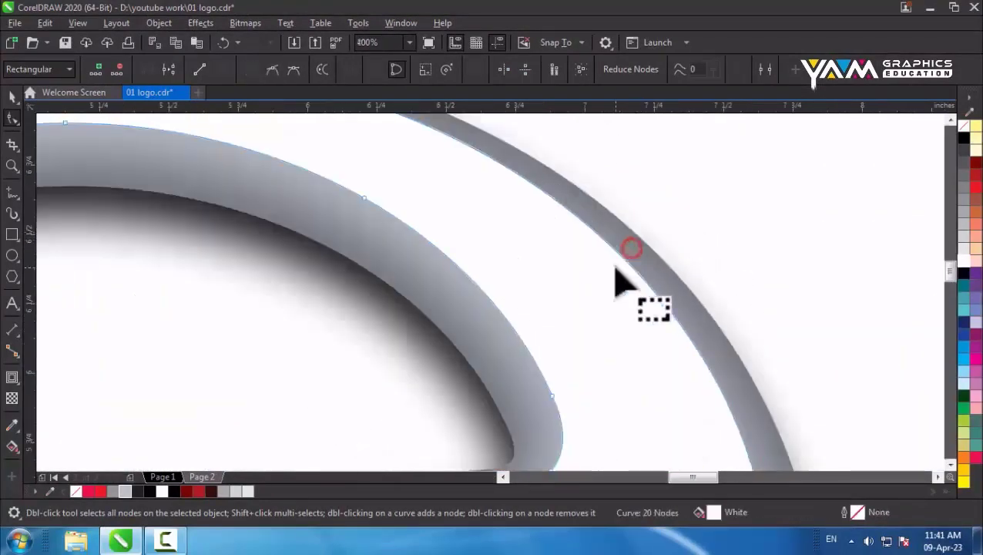
scroll(616, 262, "down", 2)
Step: Apply a linear fountain transparency to the upper white piece, with a short fade across the ring's right side near the tip
left_click(11, 94)
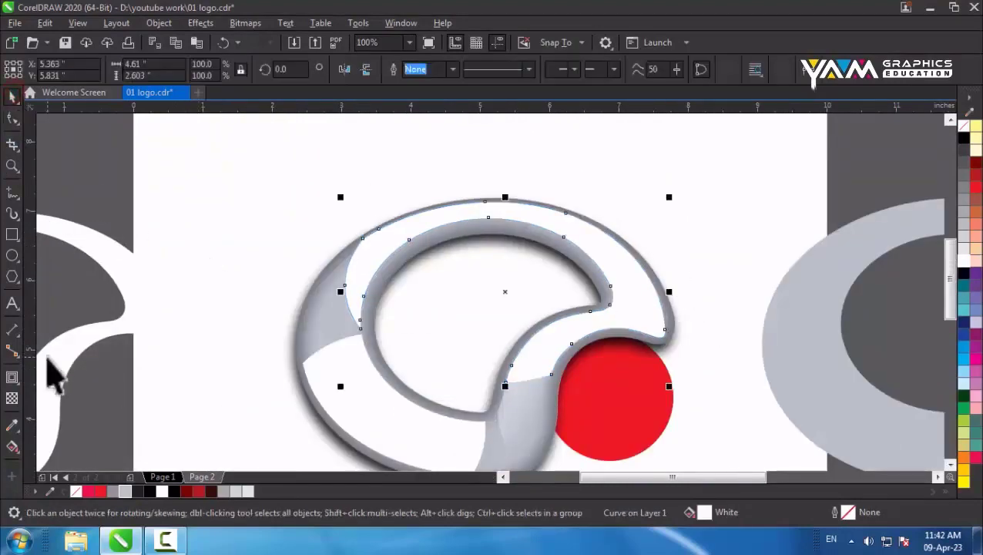
left_click(11, 398)
left_click(56, 69)
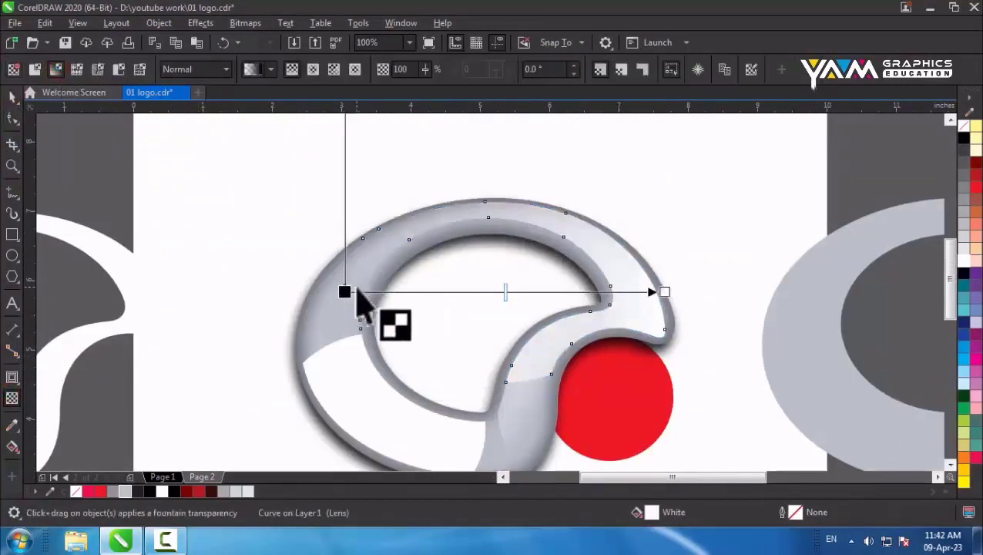
left_click_drag(344, 290, 527, 307)
left_click_drag(666, 290, 699, 253)
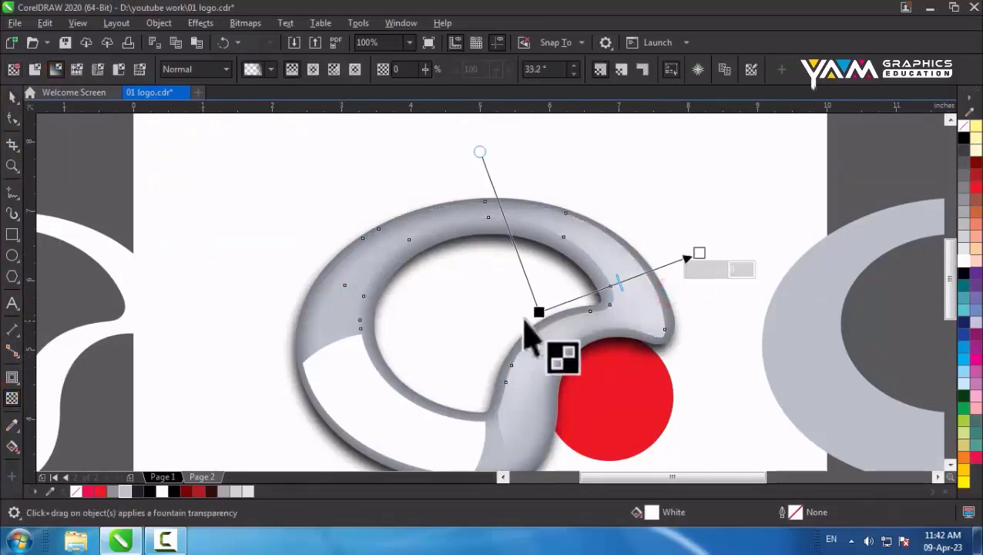
left_click_drag(537, 312, 599, 294)
left_click_drag(699, 252, 662, 260)
left_click_drag(599, 294, 624, 288)
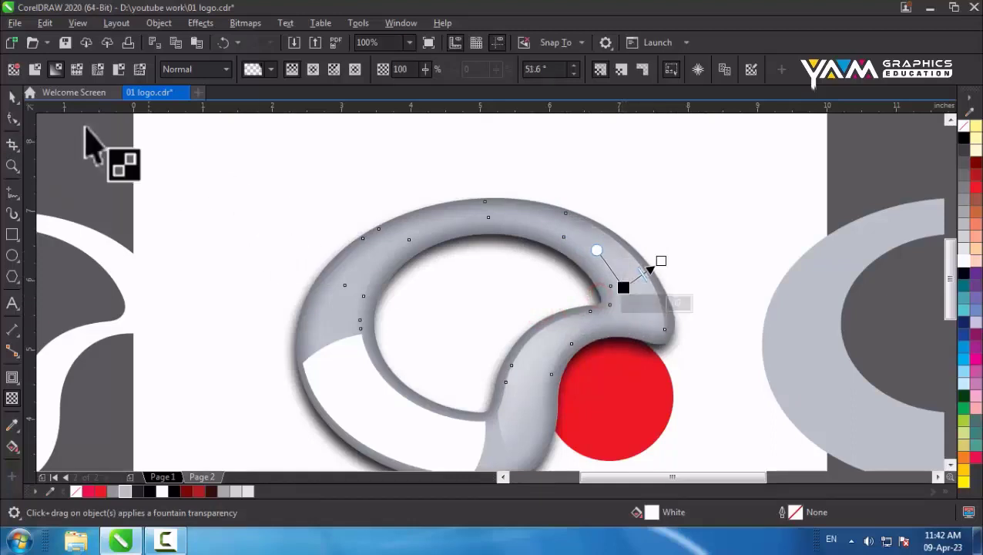
left_click_drag(661, 261, 652, 269)
left_click(12, 96)
scroll(516, 242, "down", 2)
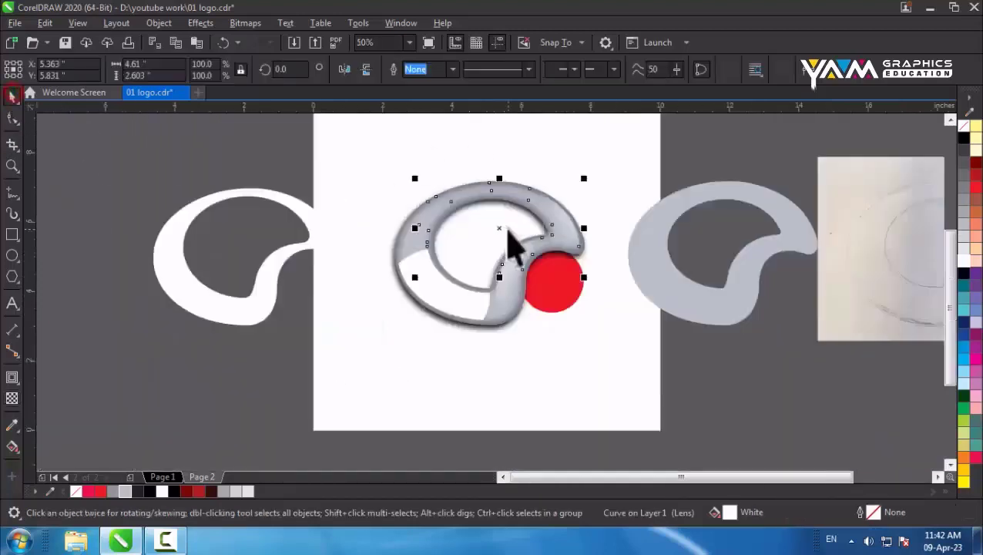
Step: Apply an elliptical fountain transparency to the lower-left white piece and adjust the end of its fade
scroll(395, 373, "up", 2)
left_click(393, 362)
left_click(11, 399)
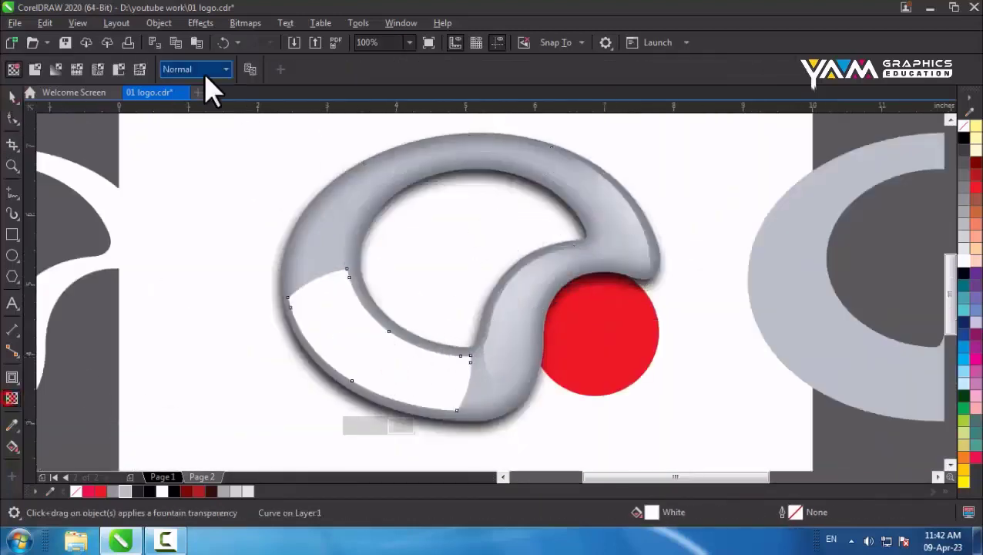
left_click(57, 69)
left_click(313, 70)
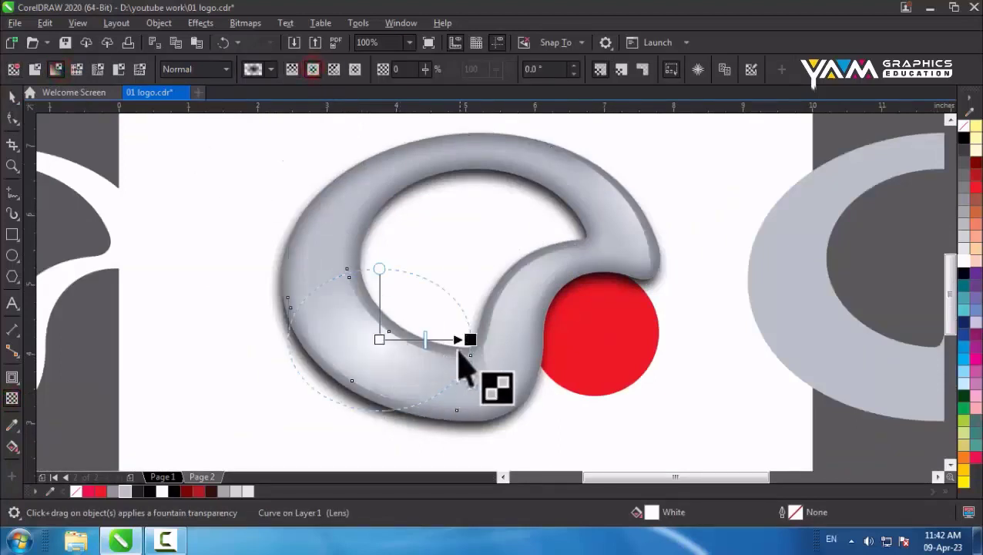
left_click_drag(459, 339, 468, 357)
left_click(12, 96)
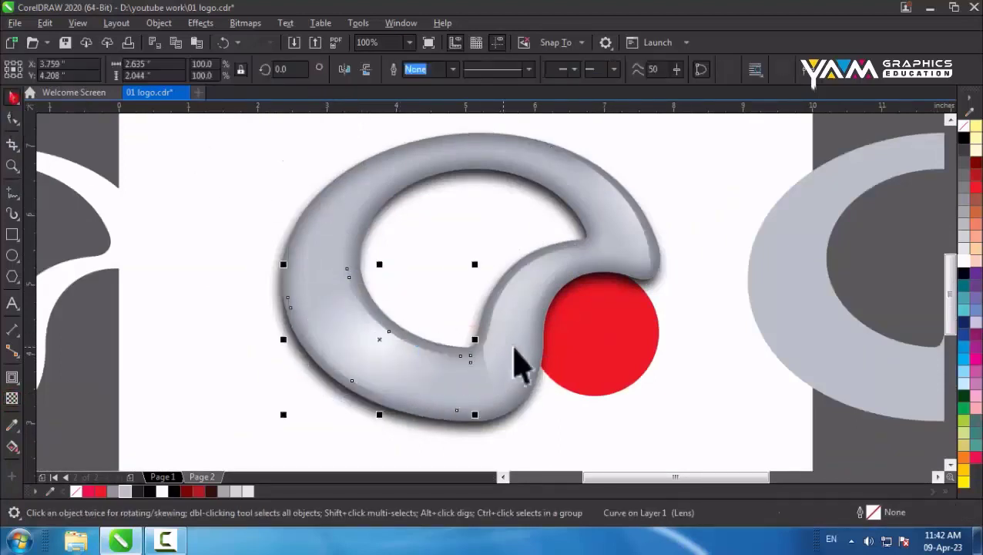
left_click(509, 317)
scroll(509, 317, "down", 1)
left_click(720, 399)
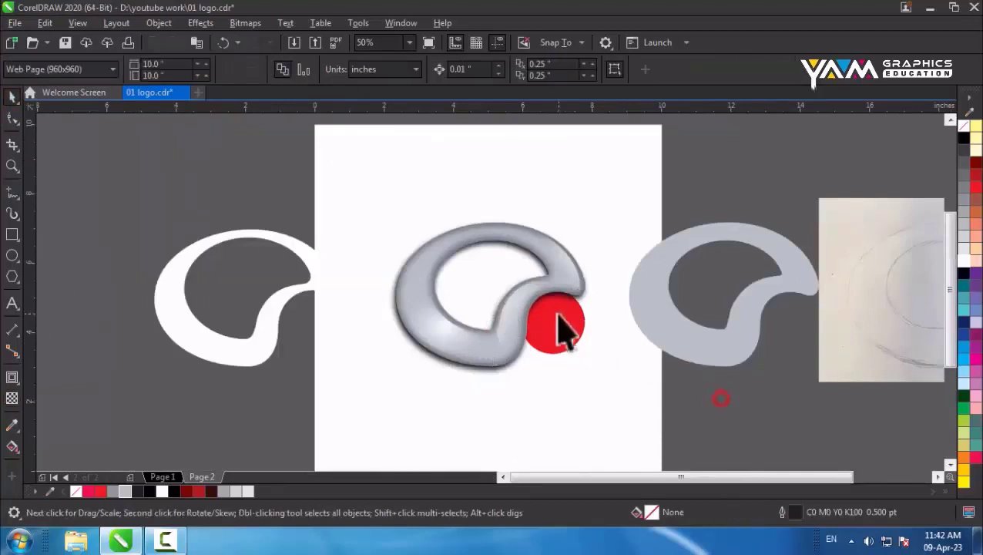
Step: Move the white ring copy up and to the left, clear of the page, to free the space beside it
scroll(505, 316, "up", 1)
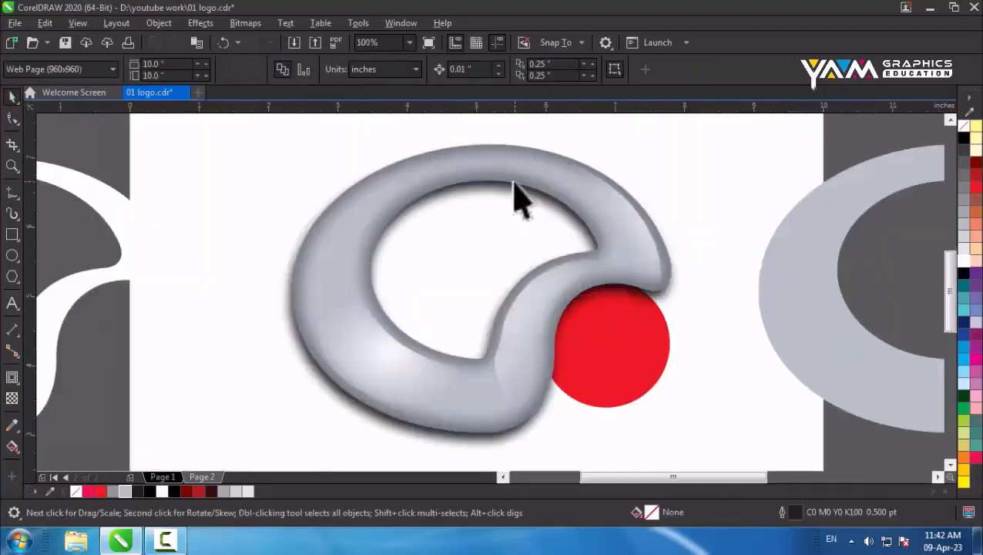
scroll(515, 198, "down", 1)
left_click(293, 181)
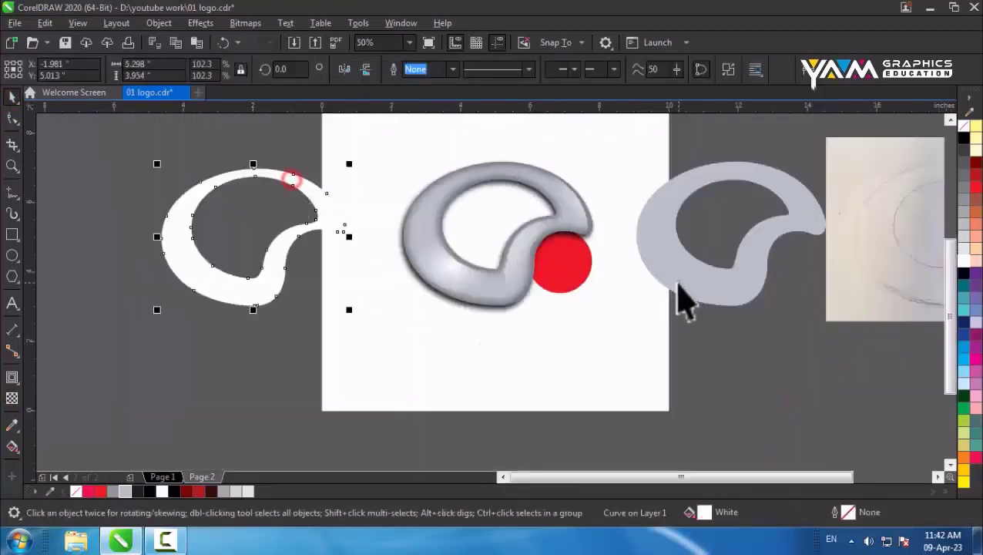
left_click_drag(257, 288, 165, 285)
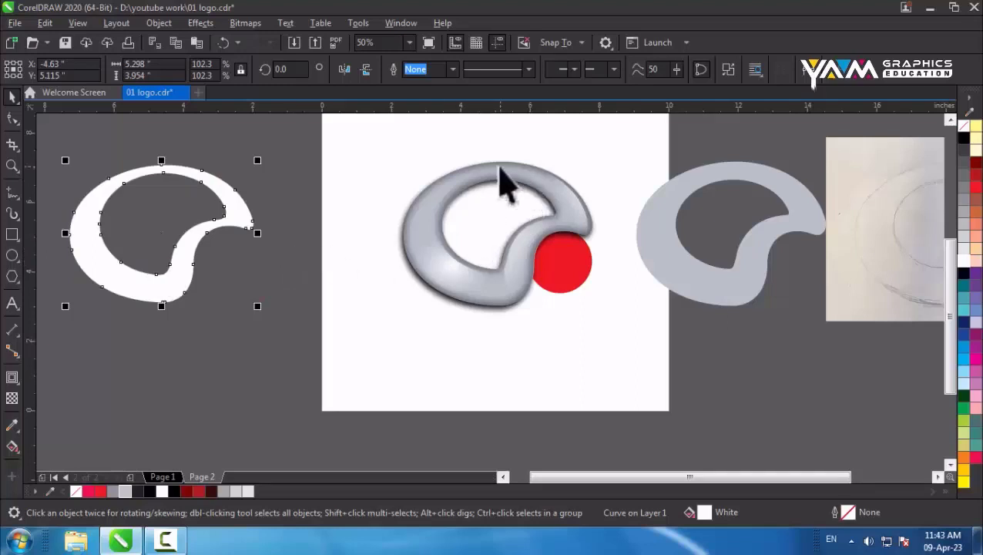
scroll(505, 185, "up", 1)
left_click(642, 257)
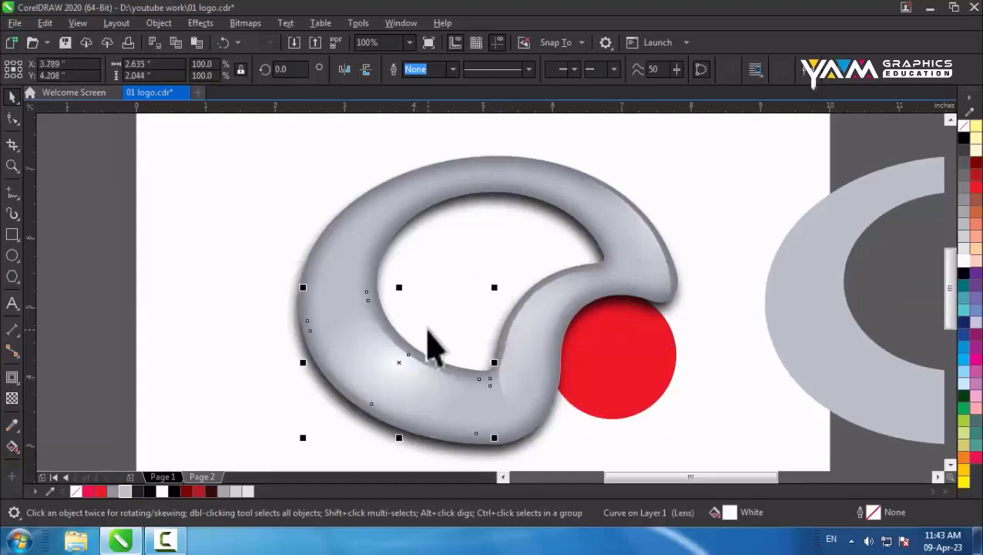
scroll(435, 348, "down", 1)
left_click(679, 332)
left_click_drag(213, 274, 191, 229)
Step: Duplicate the flat grey ring from the page's right side to its left side and select the copy
left_click_drag(715, 342, 249, 357)
right_click(250, 358)
left_click_drag(127, 293, 137, 237)
left_click(285, 251)
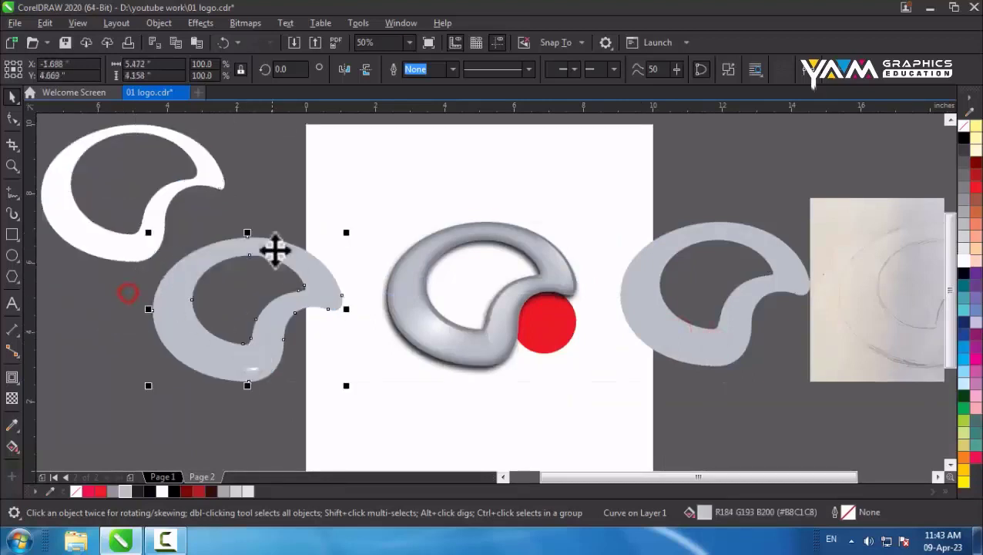
Step: Make a 95.1% scaled duplicate of the grey copy, fill it with 10% Black, offset it slightly upward and widen it to match the grey sides
scroll(214, 252, "up", 1)
left_click_drag(476, 218, 468, 225)
right_click(469, 226)
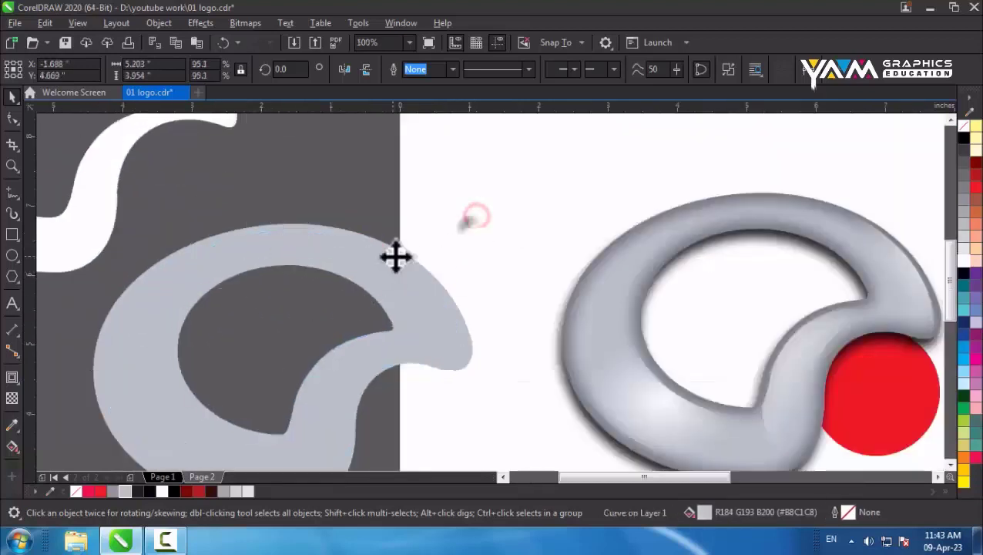
left_click_drag(395, 257, 393, 248)
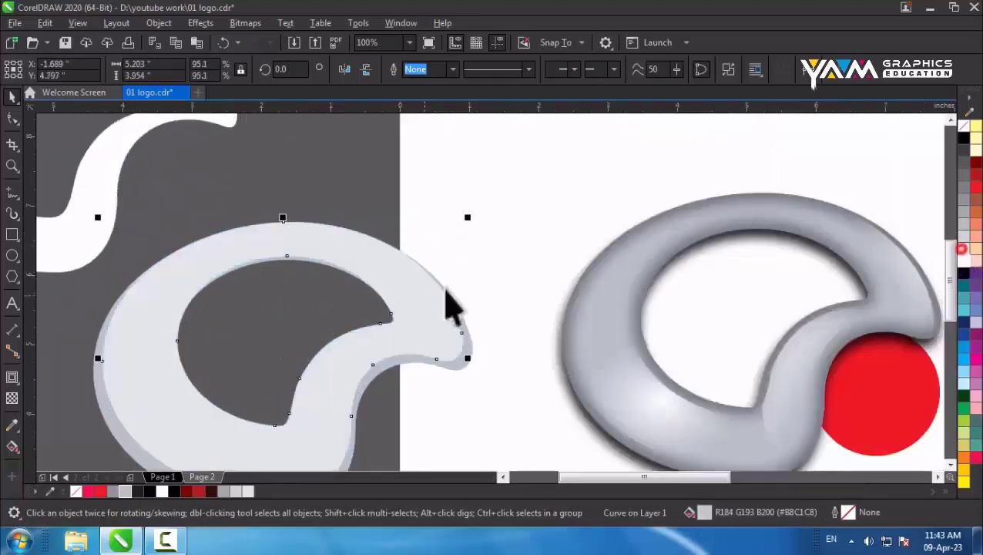
left_click(408, 285)
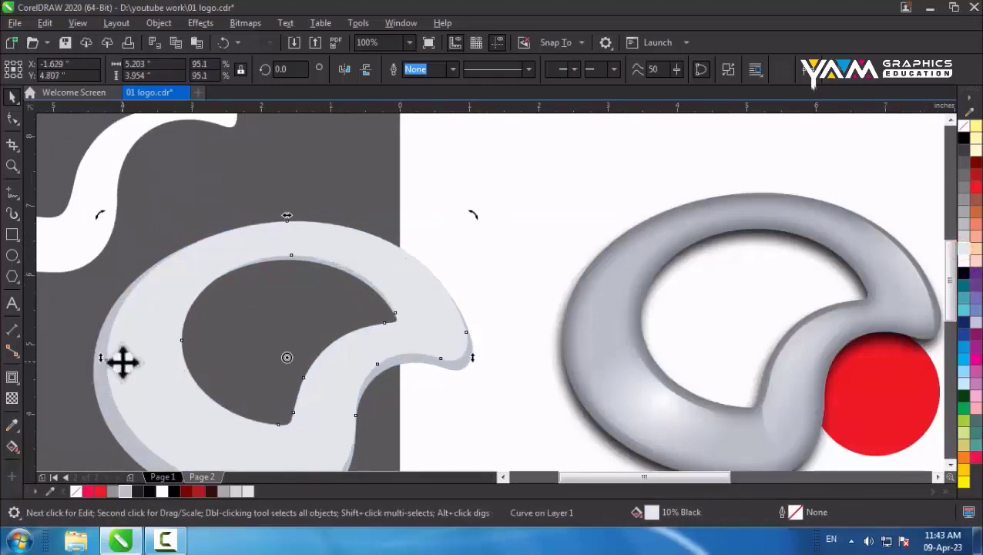
left_click(121, 362)
left_click_drag(99, 359, 92, 358)
Step: Subtract the light ring from the grey ring behind it and break the remaining slivers apart
left_click(461, 368, "shift")
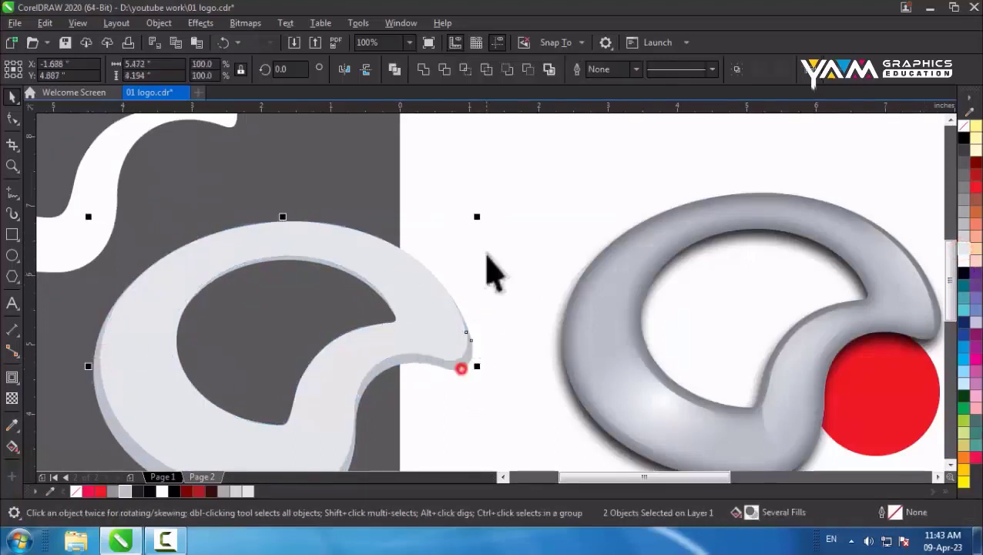
left_click(528, 69)
scroll(431, 238, "down", 1)
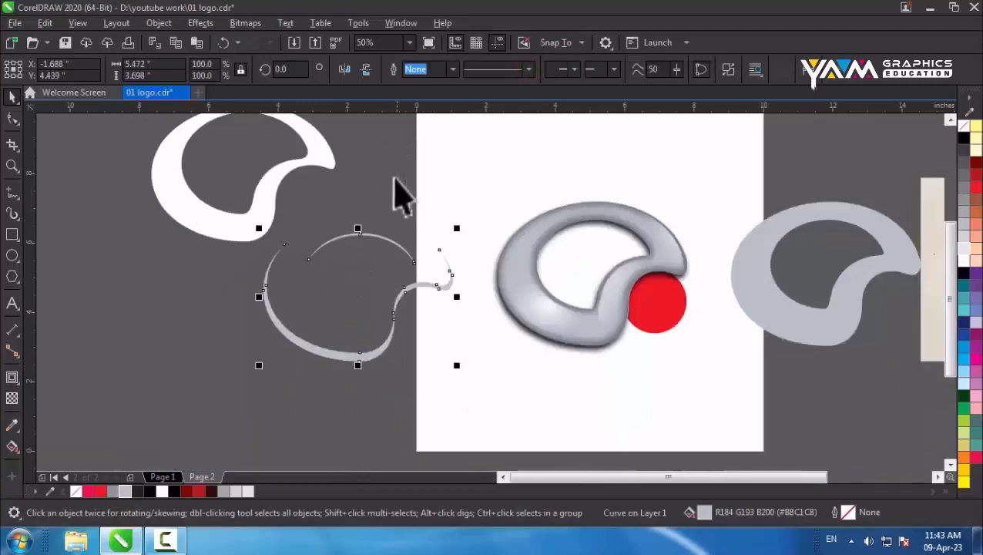
left_click(728, 69)
left_click(494, 191)
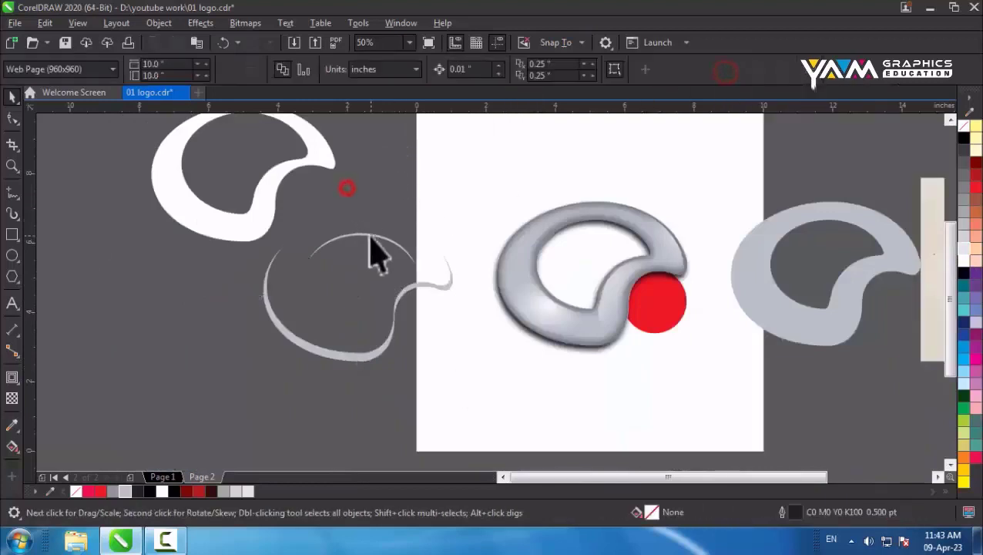
Step: Place the thin inner arc along the upper edge of the 3D ring's hole and fill it with white
left_click_drag(370, 236, 607, 221)
scroll(607, 222, "up", 1)
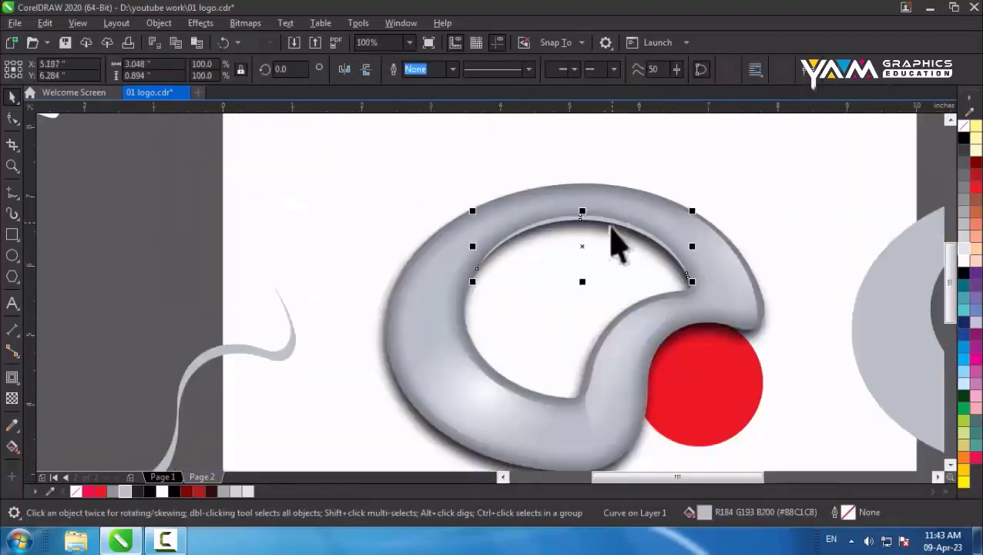
left_click(964, 260)
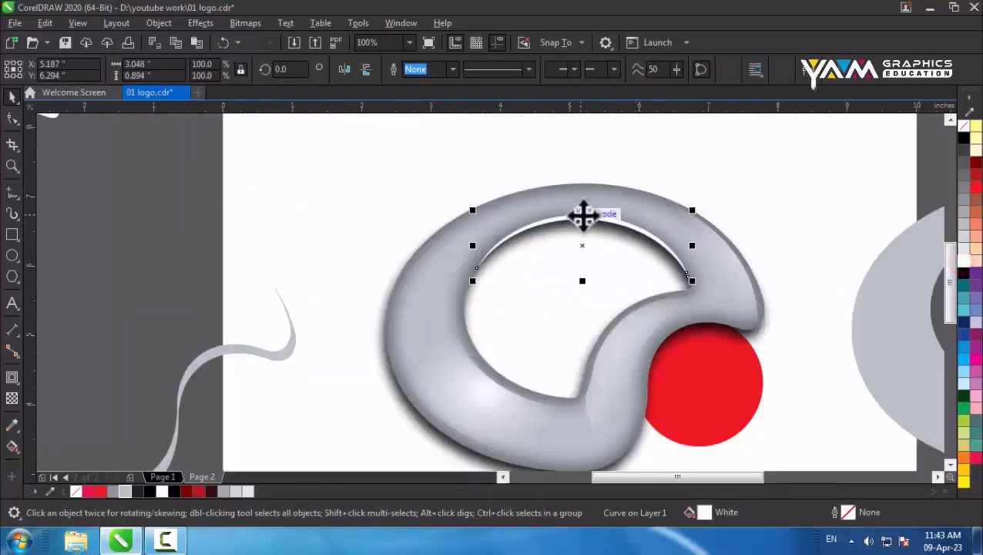
Step: Feather the white arc with a width of 11 in Gaussian mode and nudge it slightly down
scroll(583, 217, "up", 1)
left_click(199, 23)
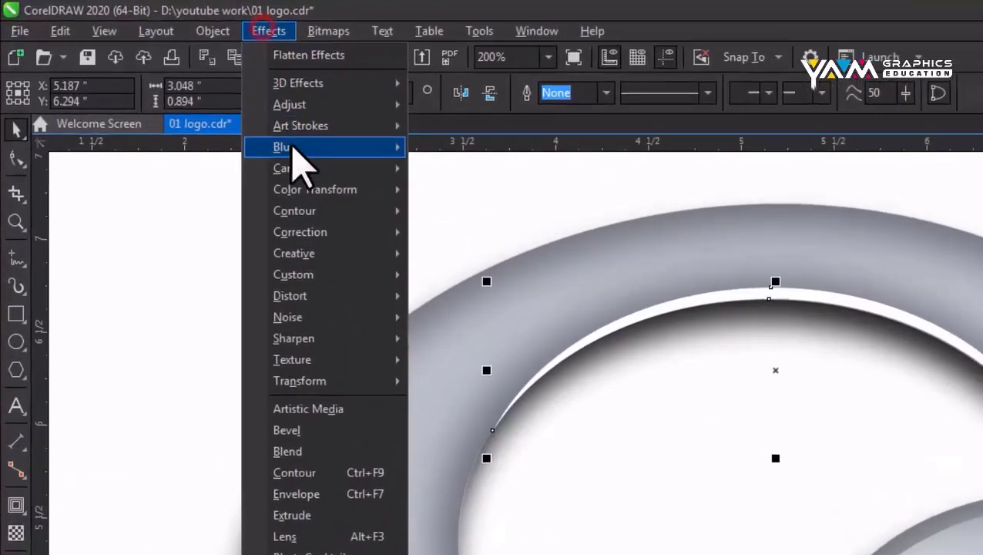
mouse_move(215, 108)
left_click(389, 138)
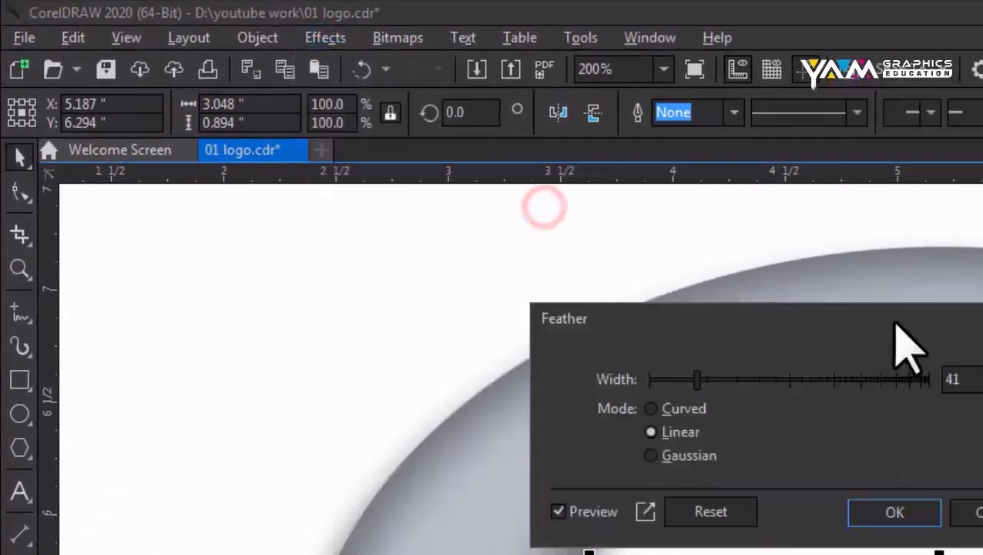
left_click_drag(894, 322, 982, 536)
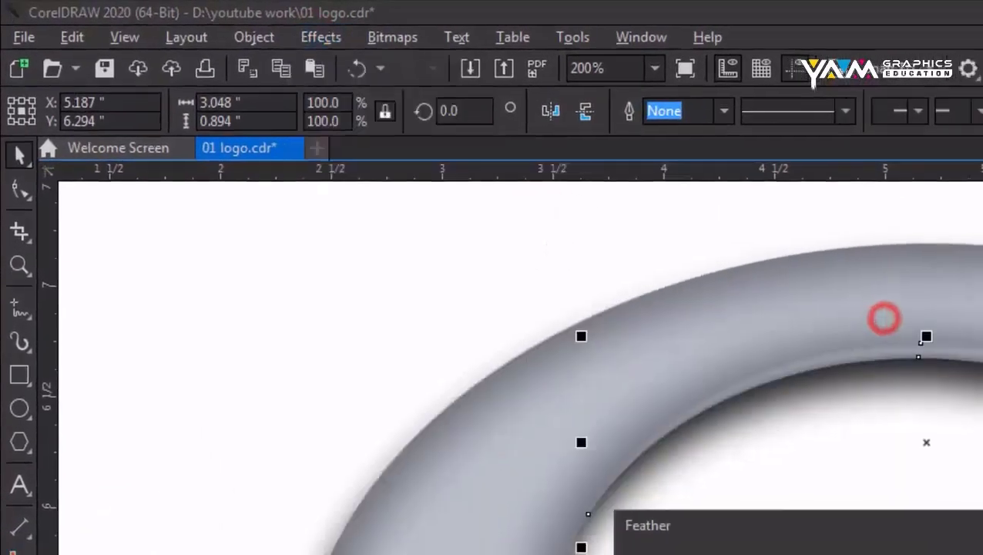
left_click_drag(618, 466, 598, 466)
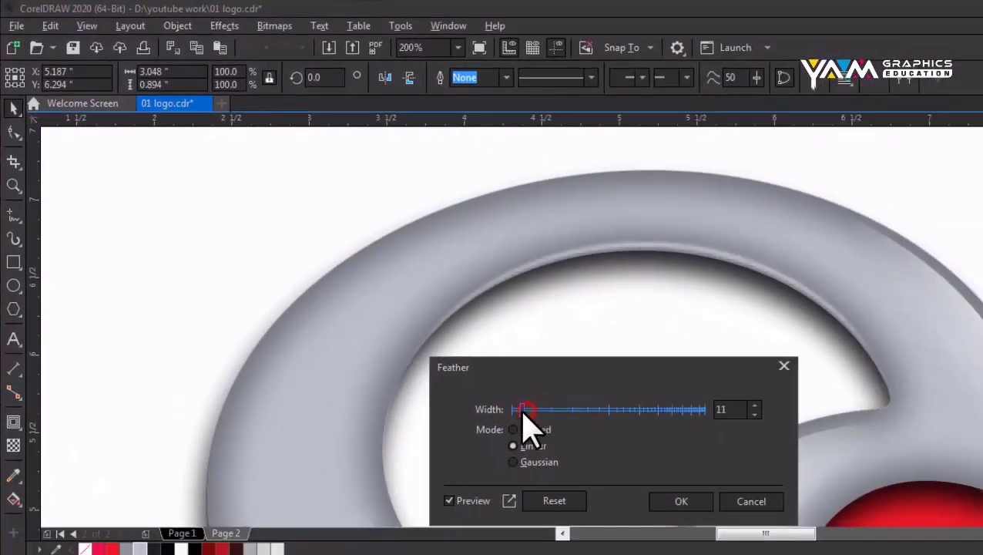
left_click_drag(522, 410, 523, 413)
left_click(514, 430)
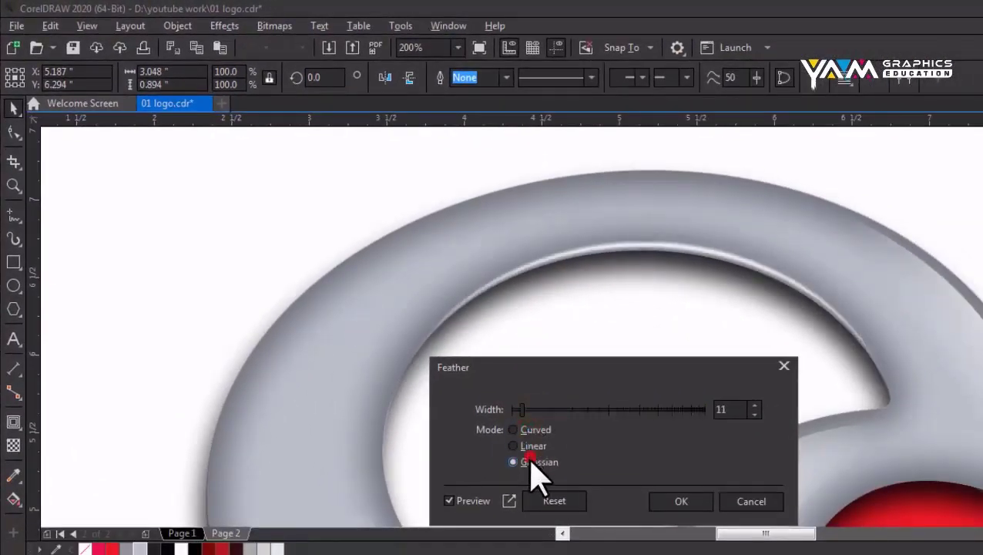
left_click(678, 501)
scroll(666, 309, "down", 2)
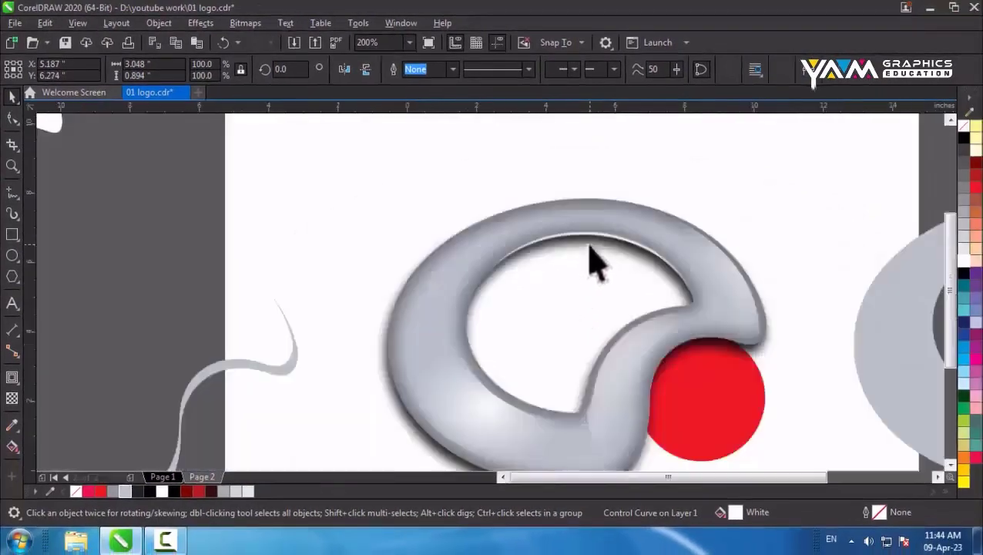
Step: Move the long outer sliver onto the 3D ring's lower outer edge, nudge it into alignment and fill it with 90% Black
scroll(597, 266, "down", 3)
left_click_drag(395, 378, 597, 347)
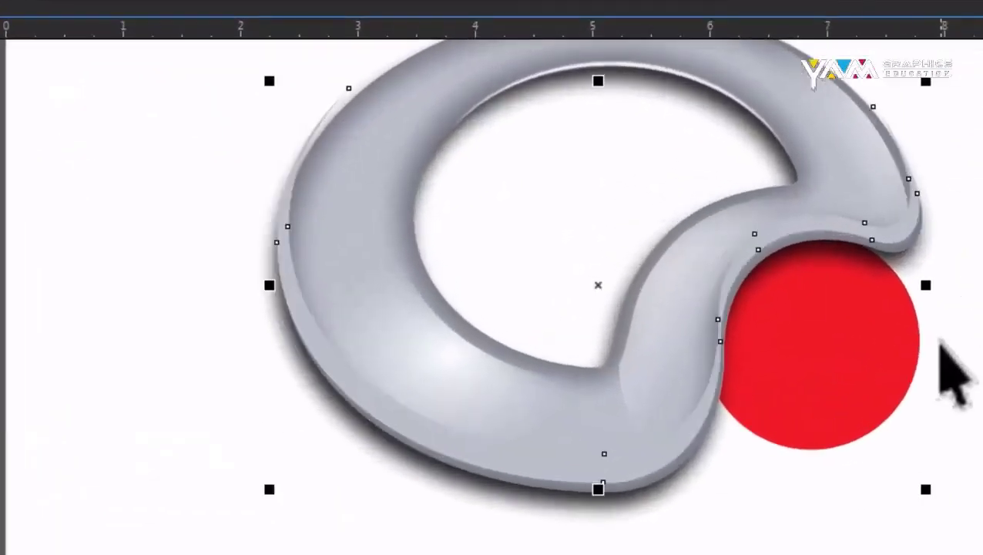
key("Down")
key("Down")
key("Down")
key("Down")
key("Down")
key("Down")
key("Down")
key("Right")
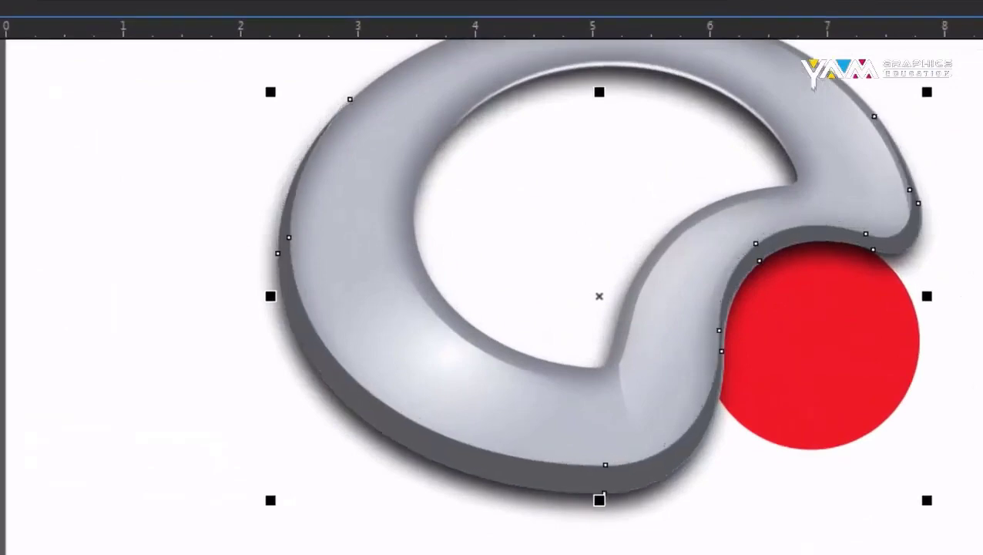
scroll(745, 295, "up", 2)
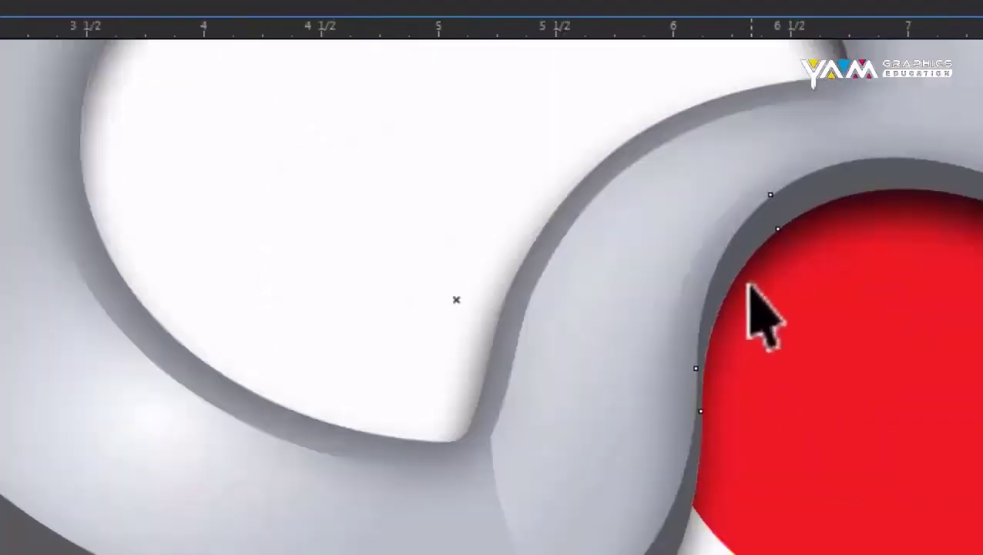
scroll(749, 285, "down", 2)
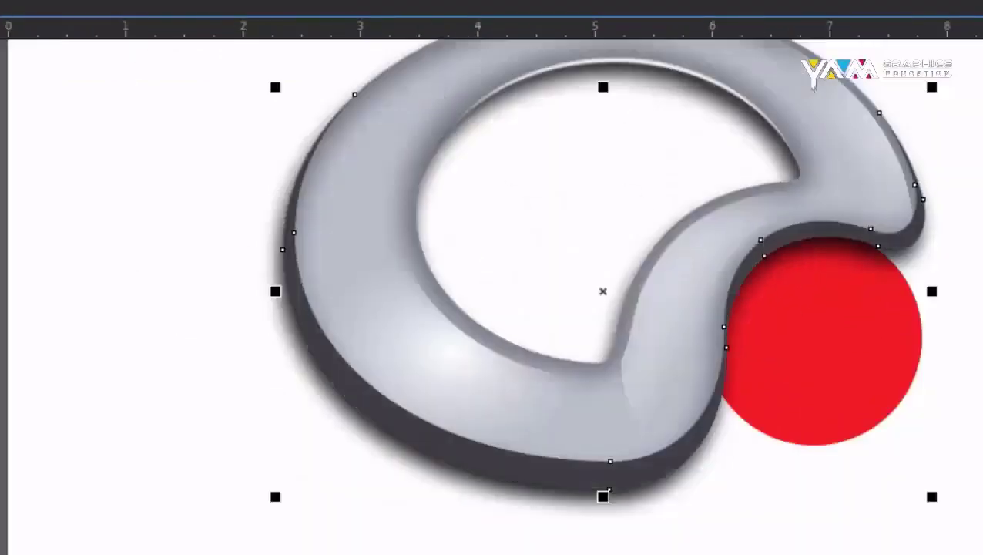
scroll(554, 384, "down", 2)
scroll(652, 330, "up", 3)
Step: Feather the dark outer sliver in Linear mode, widening the feather until its edge blends softly into the ring
left_click(35, 2)
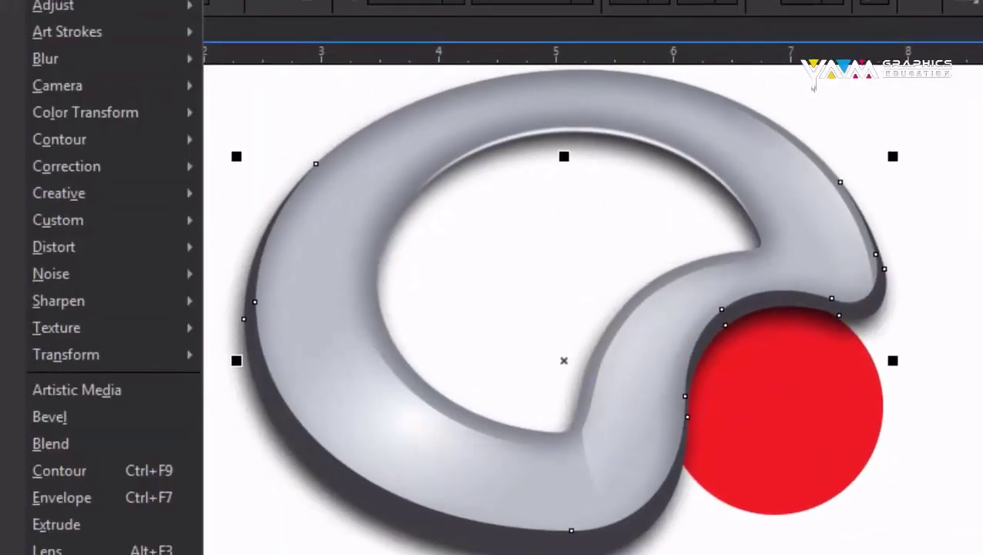
left_click(79, 70)
left_click(287, 102)
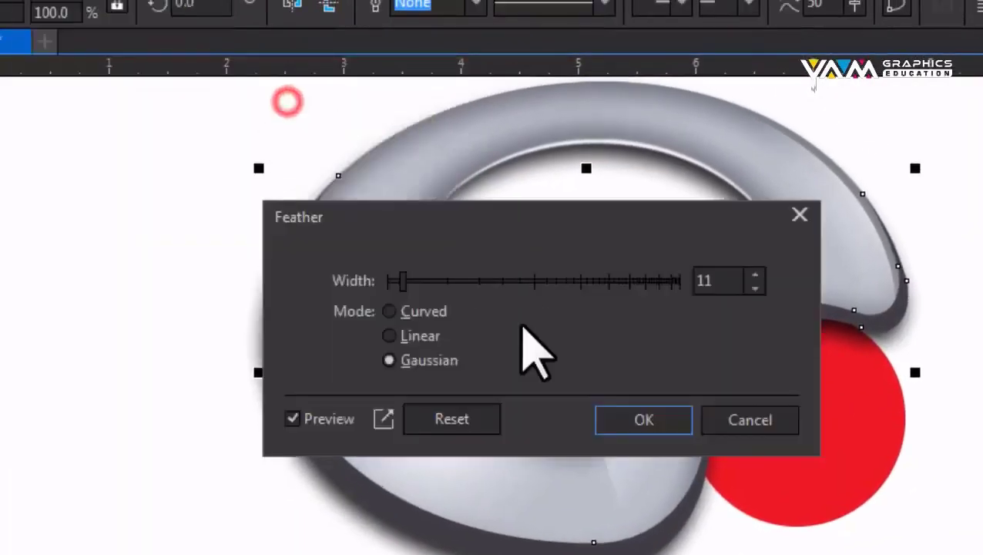
left_click_drag(540, 219, 982, 337)
left_click(865, 351)
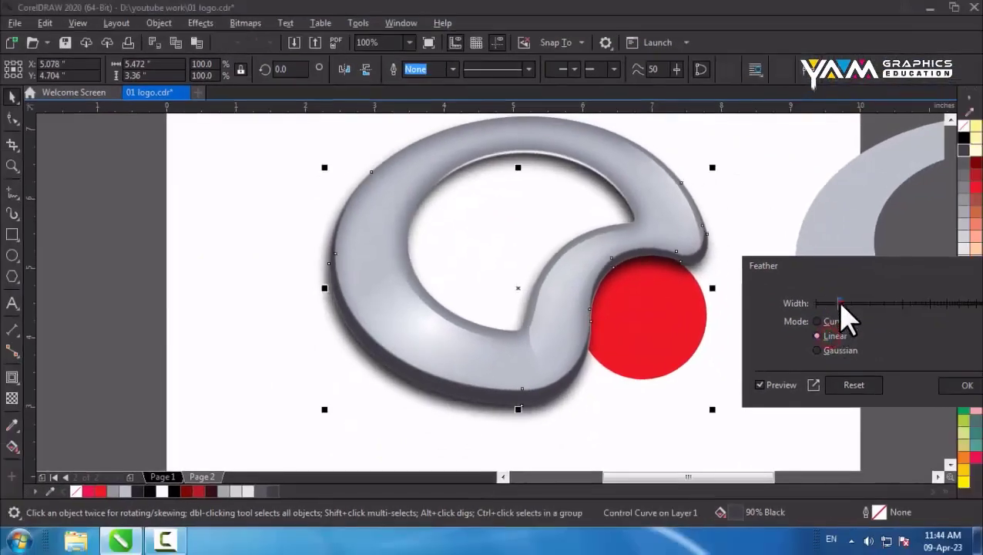
left_click(878, 316)
left_click(851, 302)
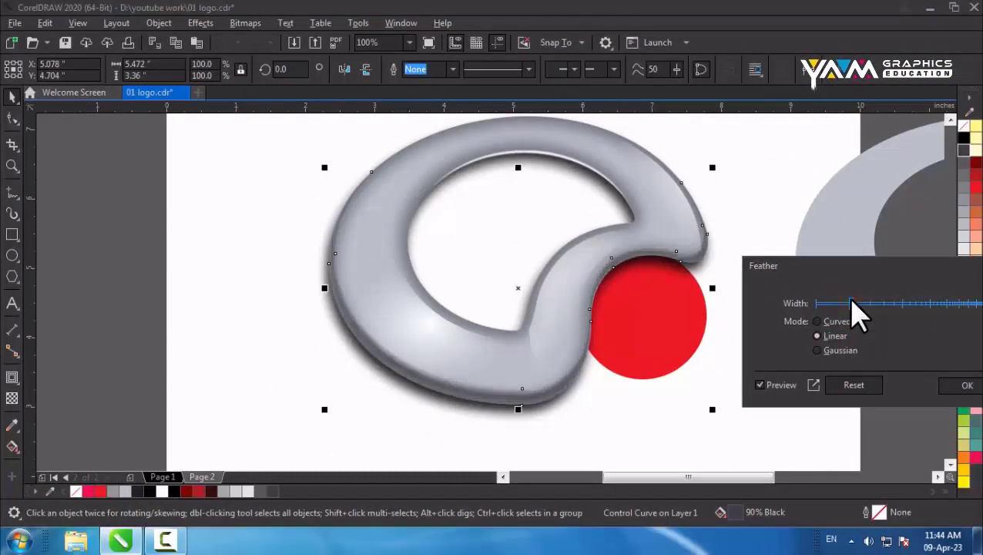
key("Return")
scroll(579, 304, "down", 1)
left_click(325, 309)
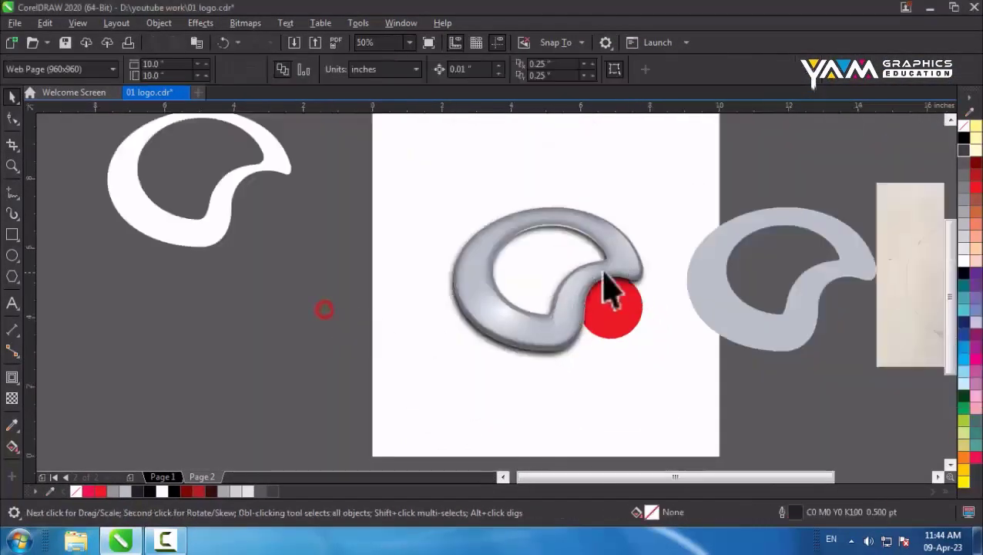
Step: Move the white ring copy down and to the right, into the free area beside the page
scroll(594, 271, "up", 1)
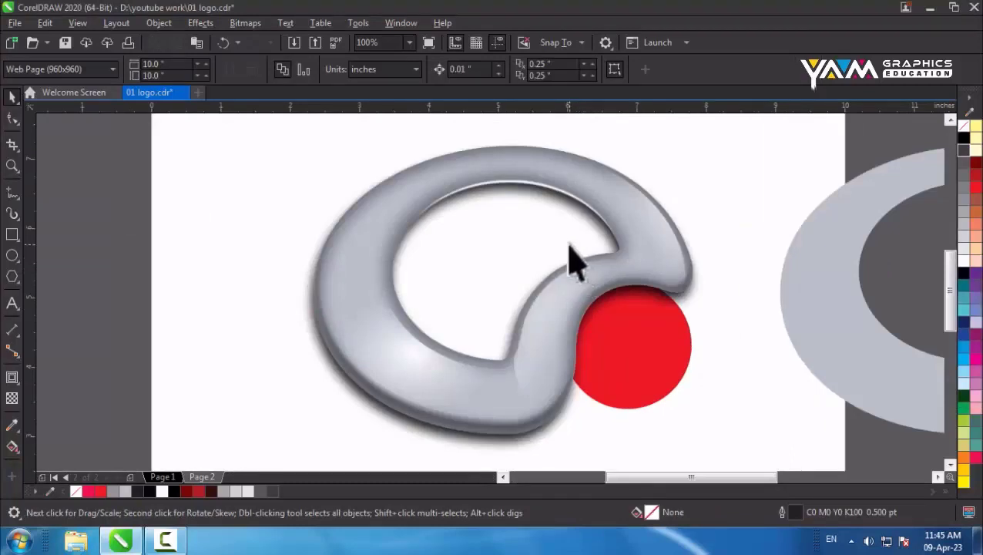
scroll(570, 262, "down", 2)
left_click_drag(124, 195, 199, 274)
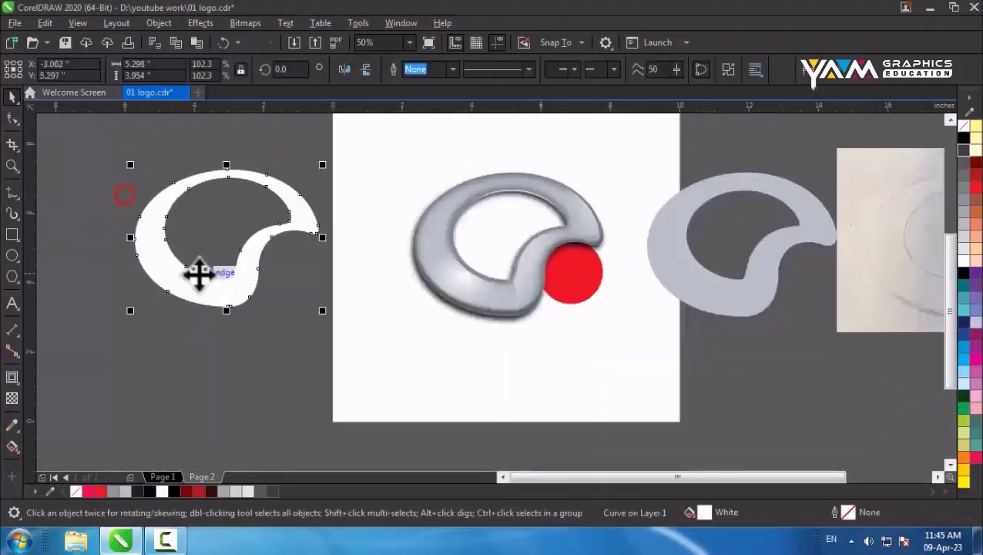
scroll(179, 197, "up", 2)
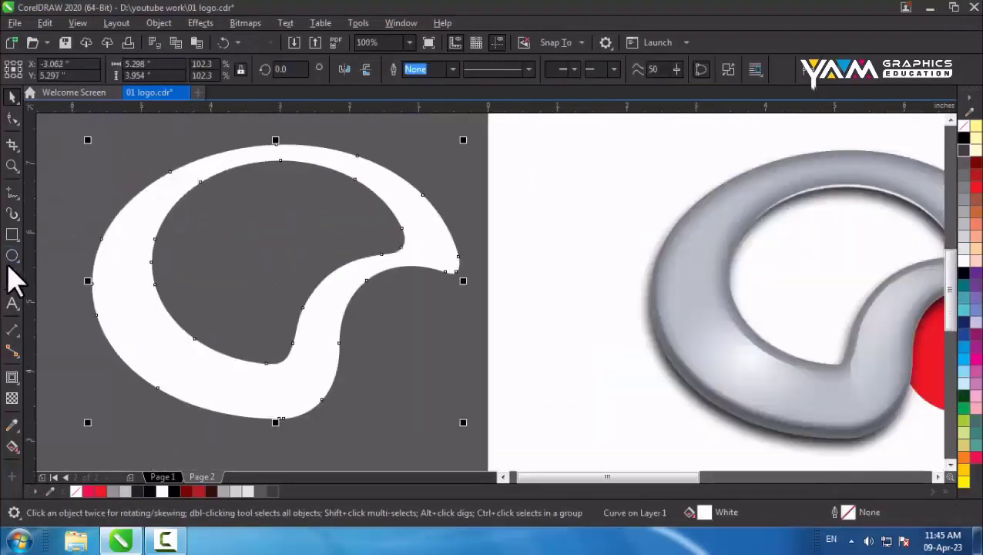
Step: Draw an ellipse over the upper-left part of the white ring copy, intersect it with the ring and delete the ellipse
left_click(13, 256)
left_click_drag(77, 139, 364, 304)
key("space")
left_click(264, 201)
left_click(354, 277, "shift")
left_click(461, 71)
left_click(423, 132)
left_click(311, 197)
key("Delete")
Step: Move the intersected white arc onto the 3D ring's upper-left band and give it an elliptical fountain transparency
scroll(266, 162, "down", 1)
left_click_drag(262, 159, 542, 170)
scroll(542, 171, "up", 2)
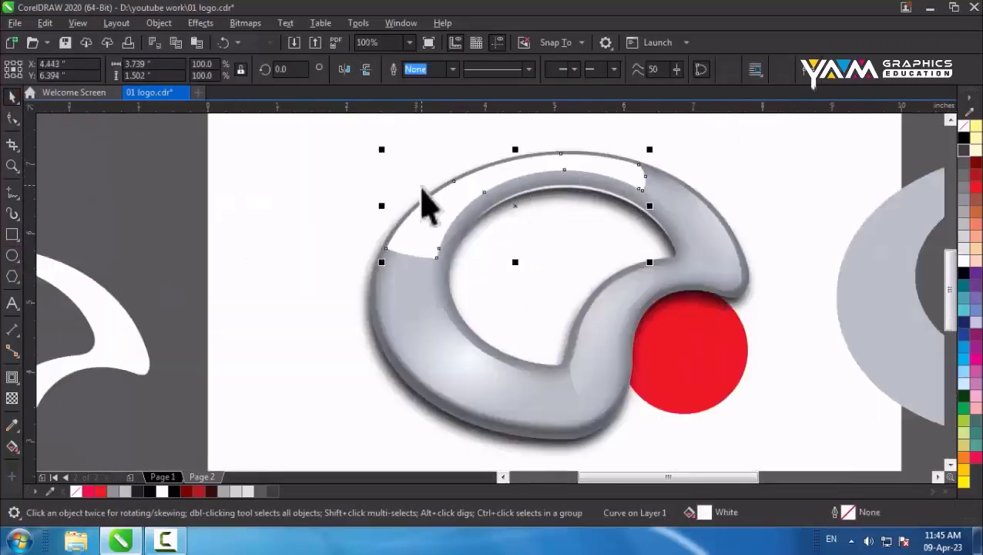
left_click(12, 398)
left_click(54, 69)
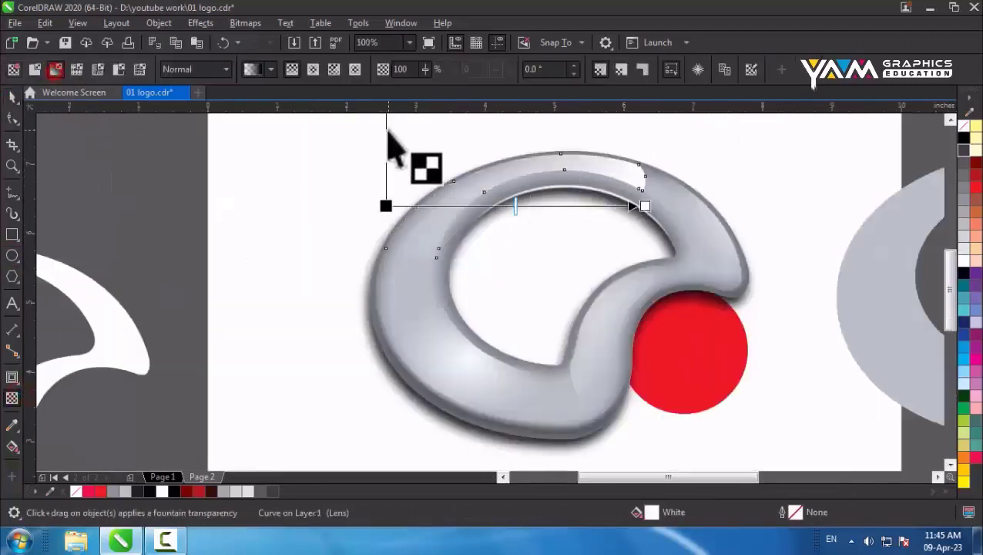
left_click(314, 71)
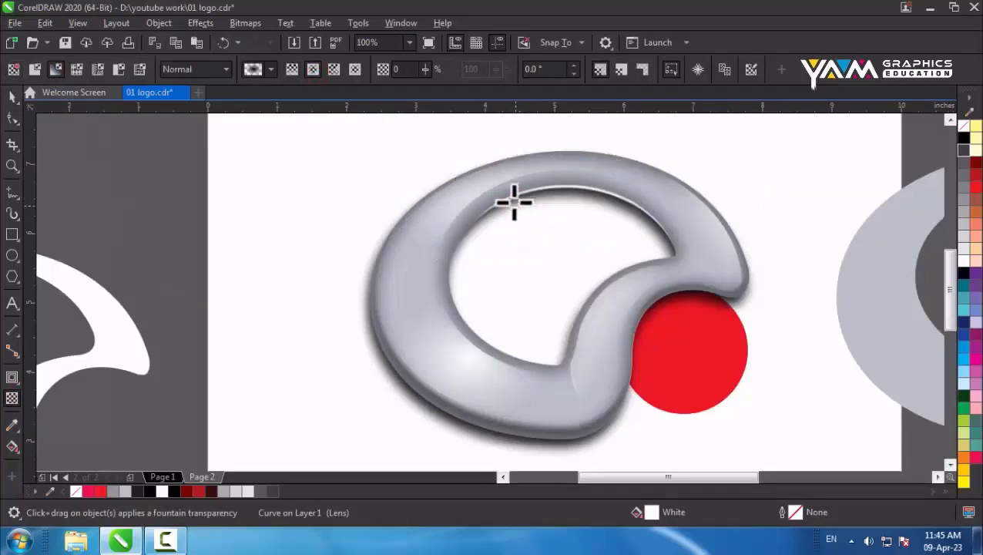
left_click(11, 94)
scroll(257, 229, "down", 2)
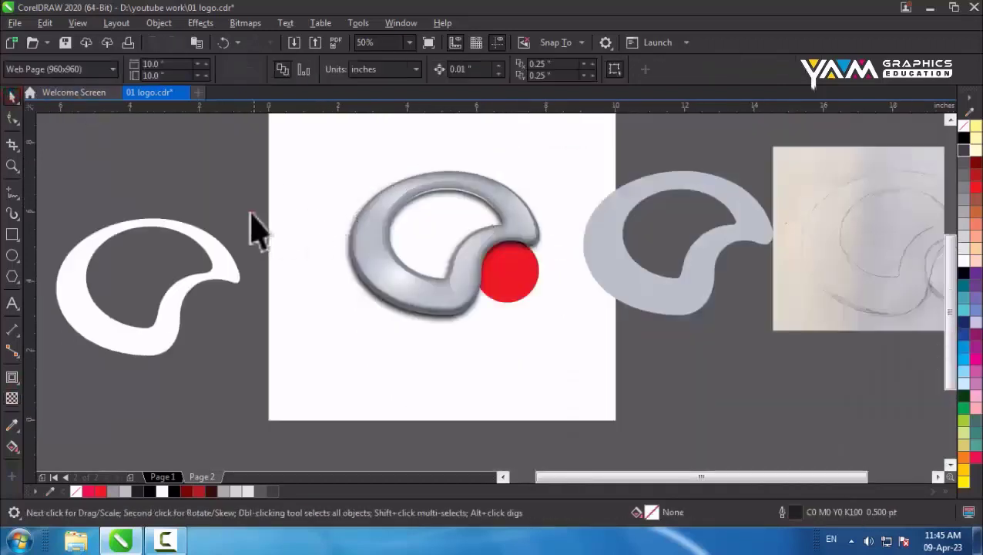
scroll(393, 202, "up", 2)
left_click(402, 189)
left_click_drag(677, 329, 691, 338)
key("ctrl+z")
left_click(363, 199)
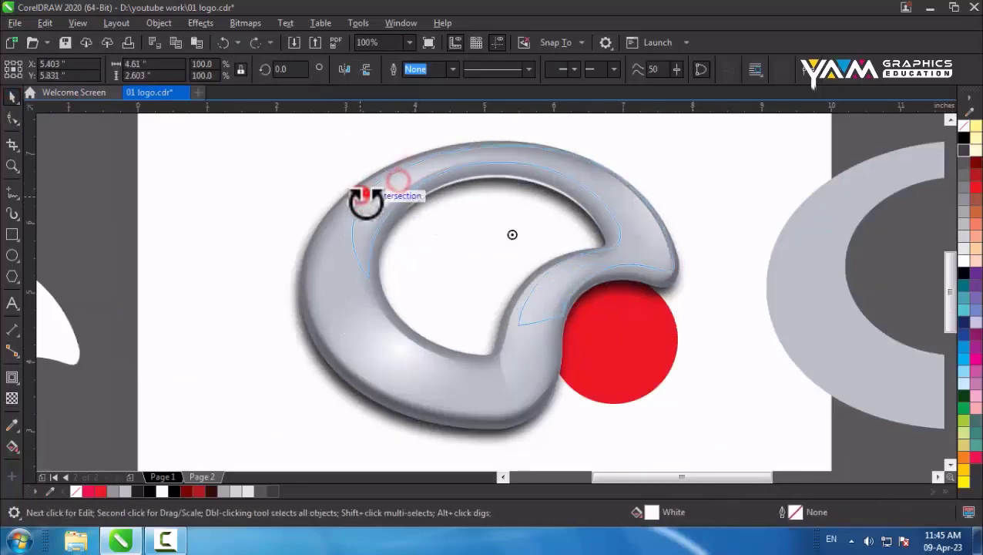
Step: Move the grey ring copy from beside the sketch to the free area above the white ring copy
scroll(368, 207, "down", 2)
left_click(198, 188)
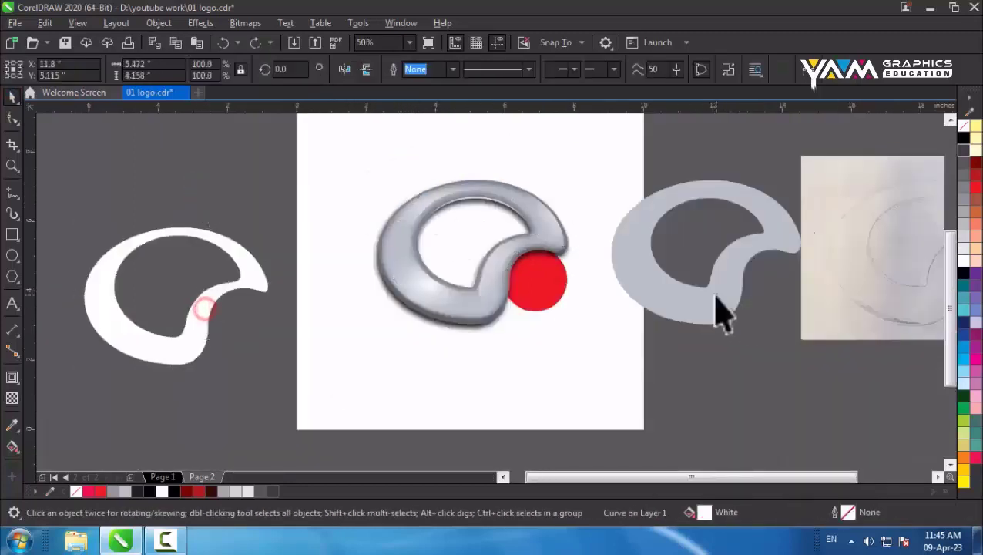
left_click_drag(715, 293, 176, 230)
scroll(471, 284, "up", 2)
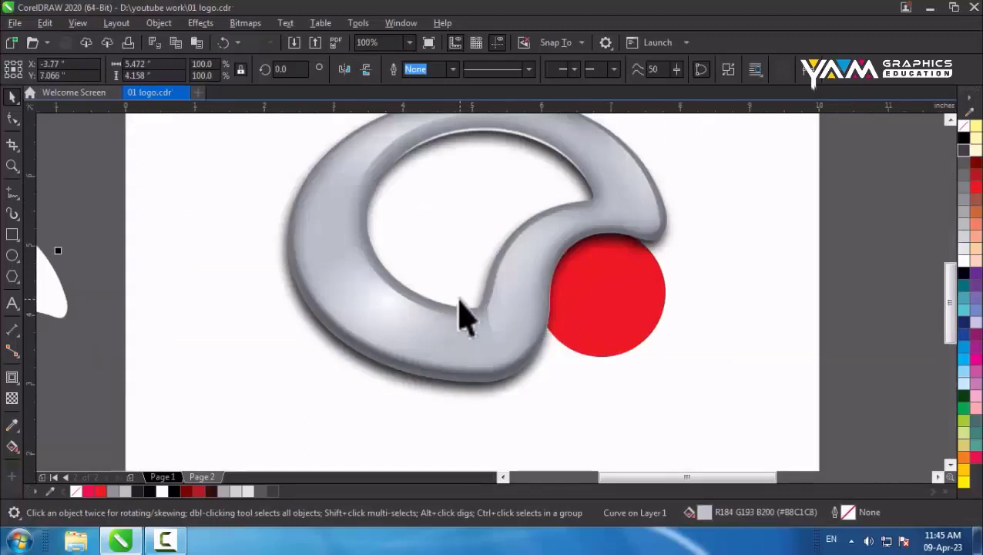
key("Delete")
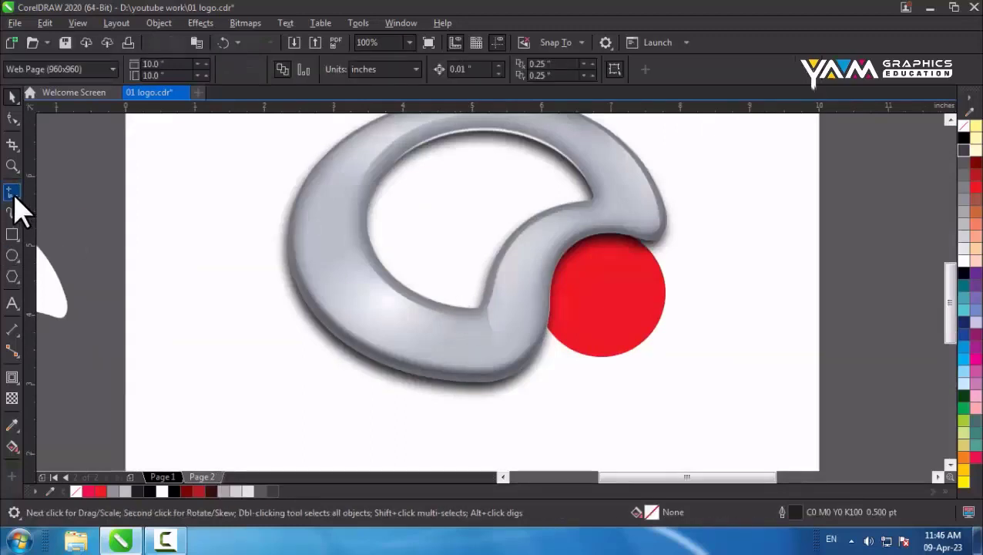
Step: Sketch a closed freehand shape with a jagged upper edge over the ring's lower bend beside the red circle
left_click(13, 192)
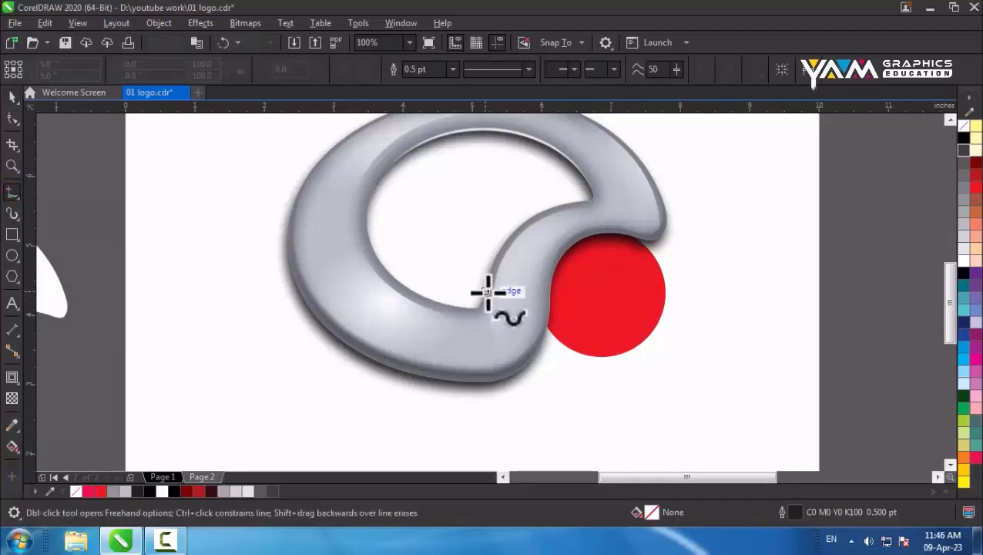
left_click(488, 287)
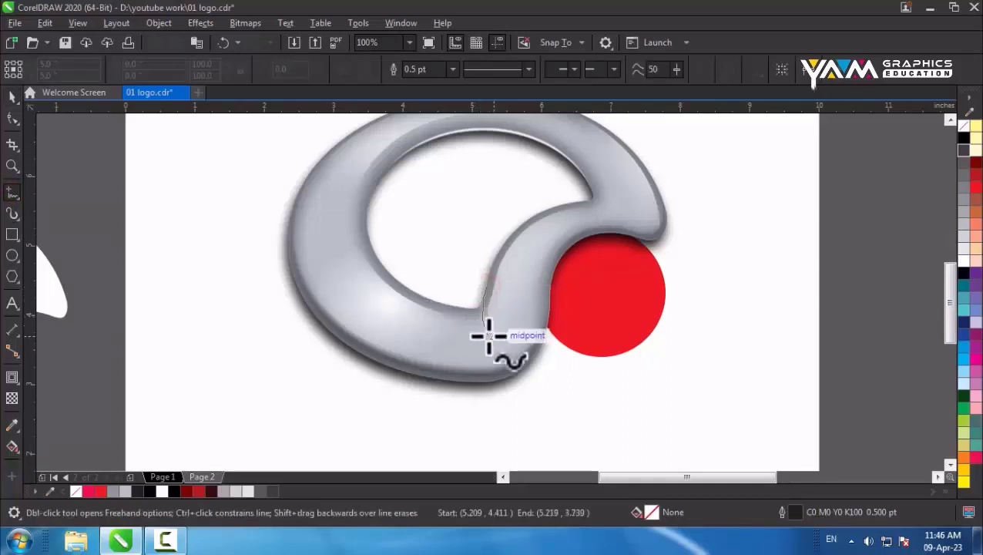
mouse_move(521, 355)
left_mouse_down()
mouse_move(549, 302)
mouse_move(549, 240)
mouse_move(515, 298)
mouse_move(487, 292)
left_mouse_up()
Step: Even out the outline of the jagged freehand shape with the Smooth tool
left_click(12, 120)
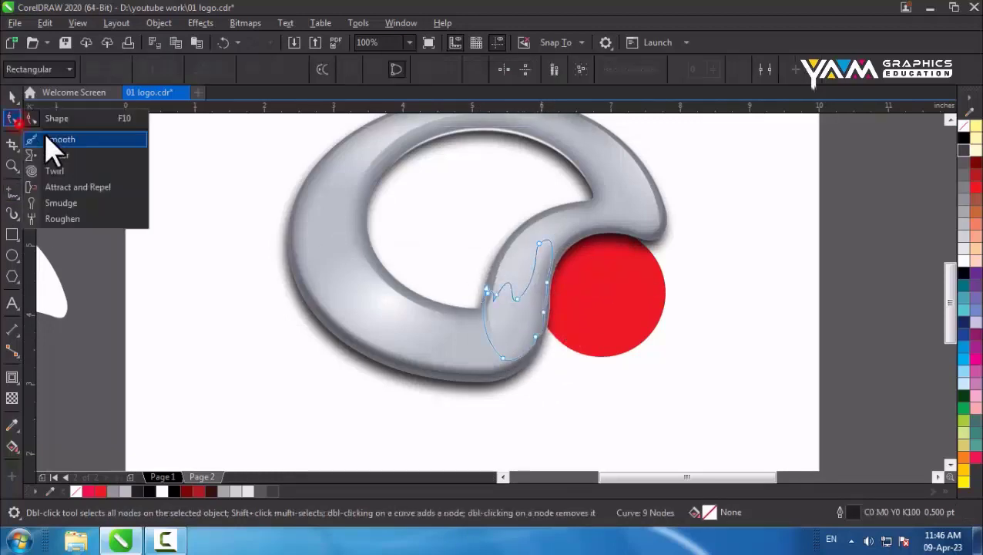
left_click(57, 142)
left_click(512, 344)
left_click(529, 334)
left_click(531, 288)
left_click(519, 310)
left_click(522, 342)
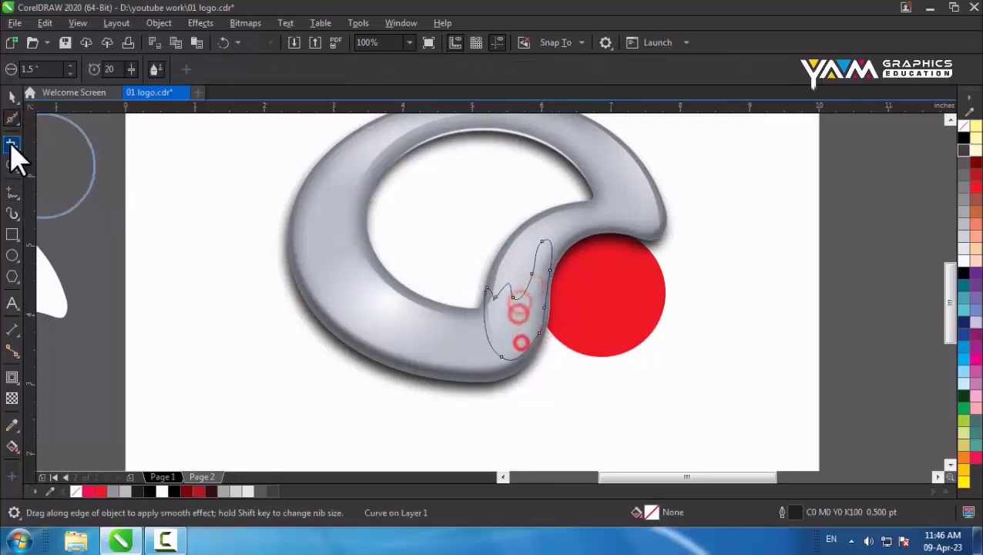
Step: Reposition the node at the freehand shape's upper-left corner and delete the surplus node next to it
left_click(17, 123)
left_click(57, 119)
scroll(494, 296, "up", 4)
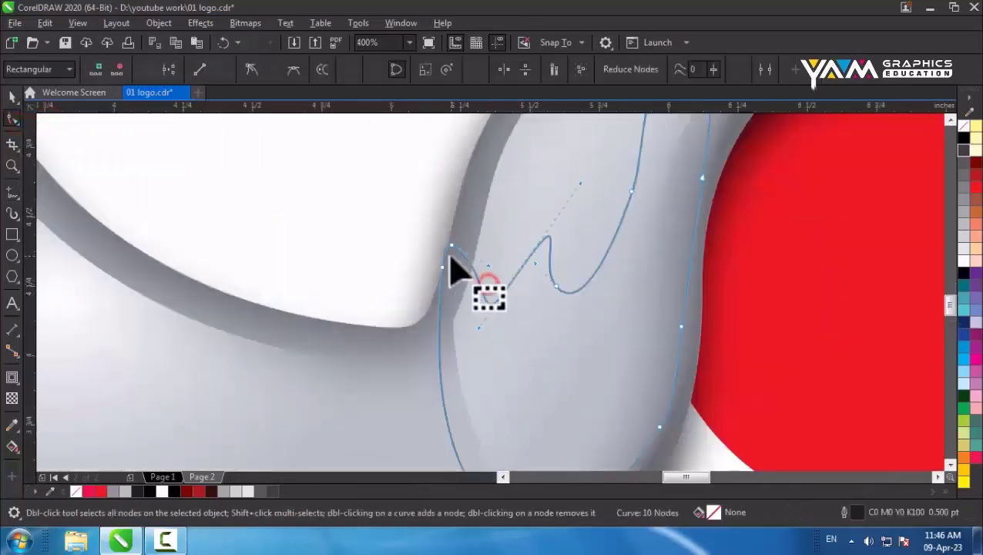
left_click_drag(450, 256, 470, 239)
double_click(442, 268)
left_click(443, 271)
left_click(485, 283)
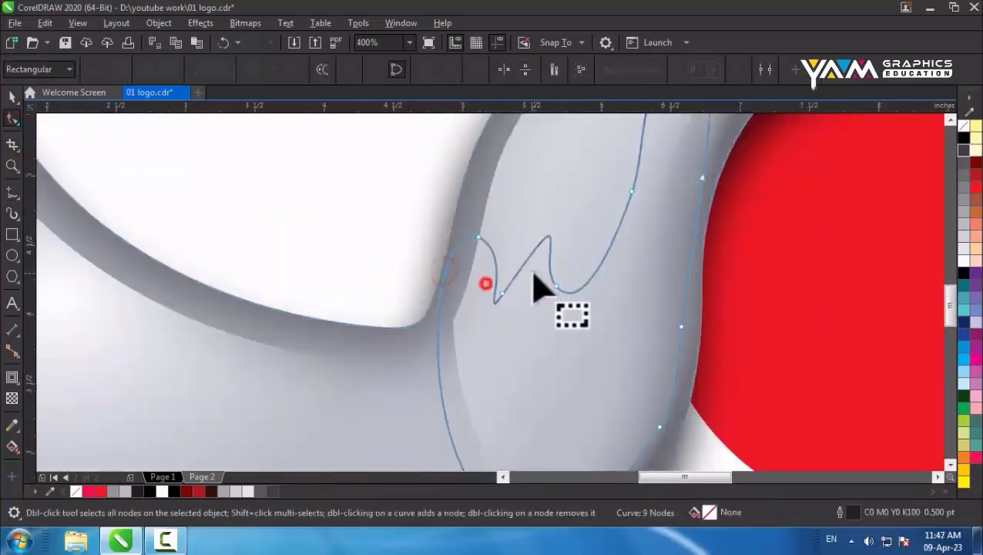
Step: Reshape the freehand shape's right edge and rounded lower end so they follow the inside of the ring's bend
scroll(533, 274, "down", 1)
left_click(618, 228)
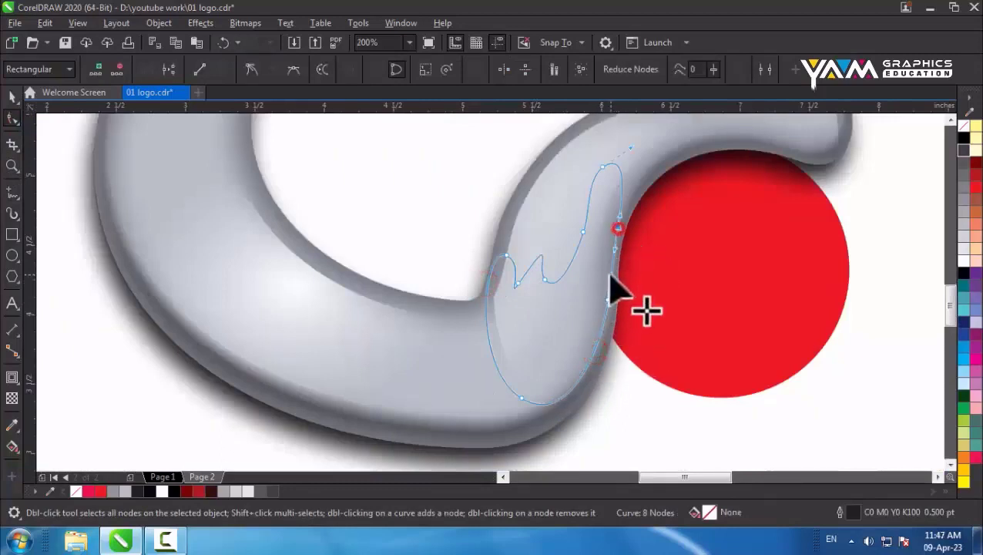
left_click_drag(610, 274, 607, 259)
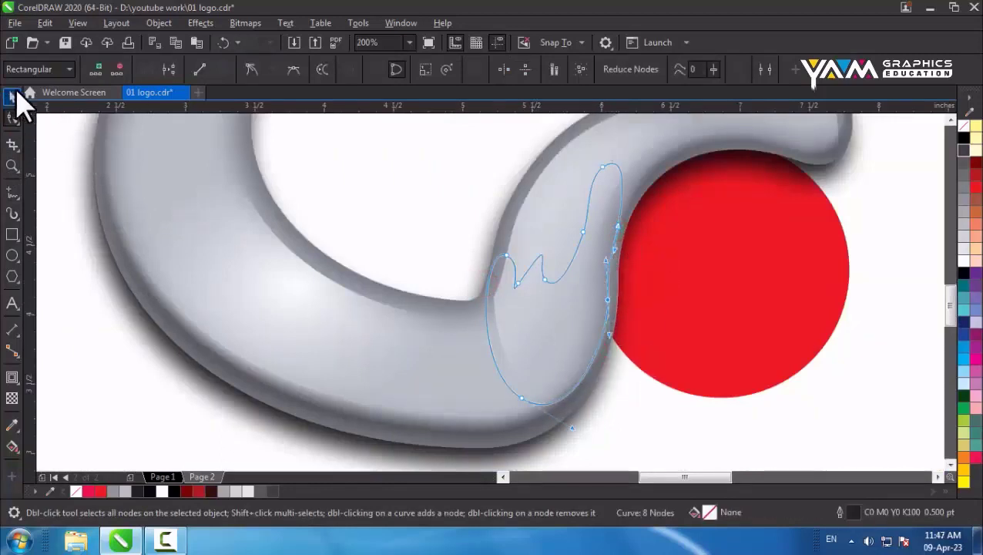
left_click_drag(521, 398, 528, 396)
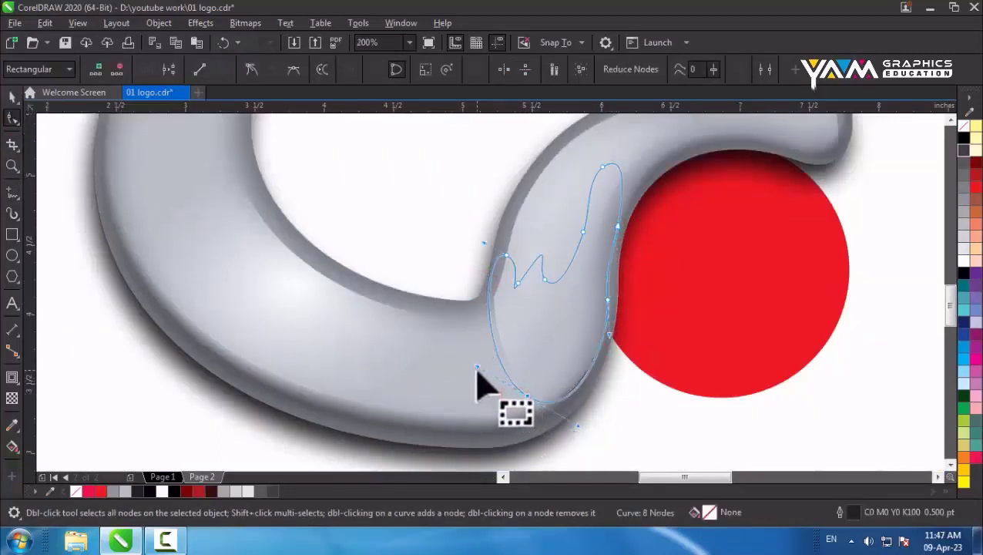
left_click_drag(477, 368, 479, 325)
left_click_drag(562, 445, 556, 430)
Step: Pull the shape's upper-left peak inward and rework its tall right spike, deleting the surplus nodes there
left_click_drag(505, 255, 535, 294)
left_click(572, 239)
double_click(603, 167)
left_click_drag(582, 231, 575, 278)
left_click_drag(618, 226, 615, 241)
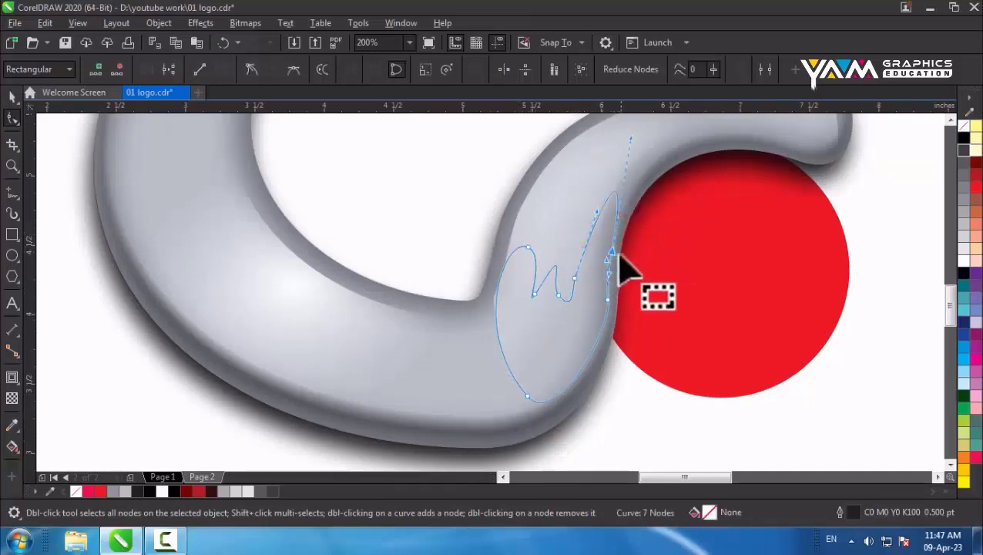
key("Delete")
Step: Fill the jagged shape with black, remove its outline and apply a linear fountain transparency along its length
key("space")
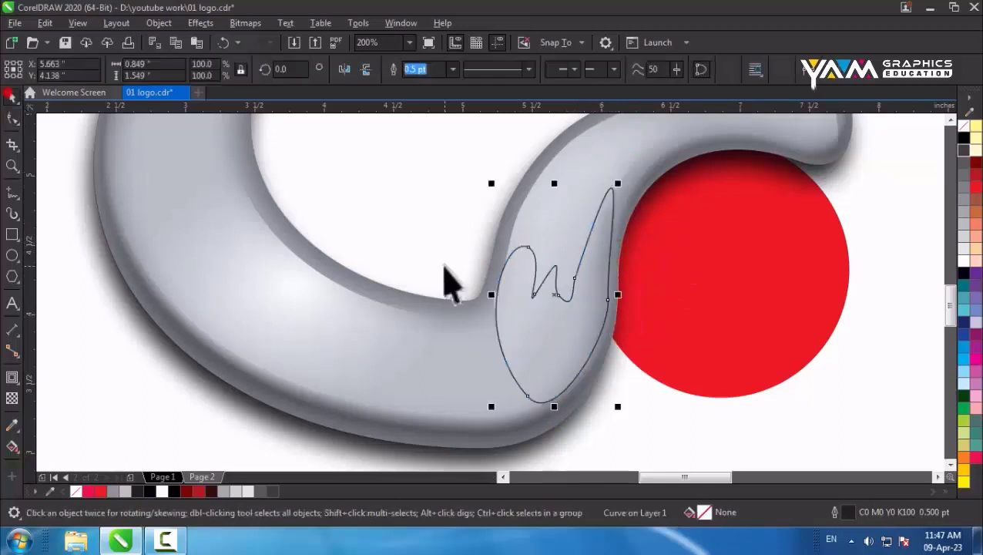
left_click(964, 138)
left_click(11, 397)
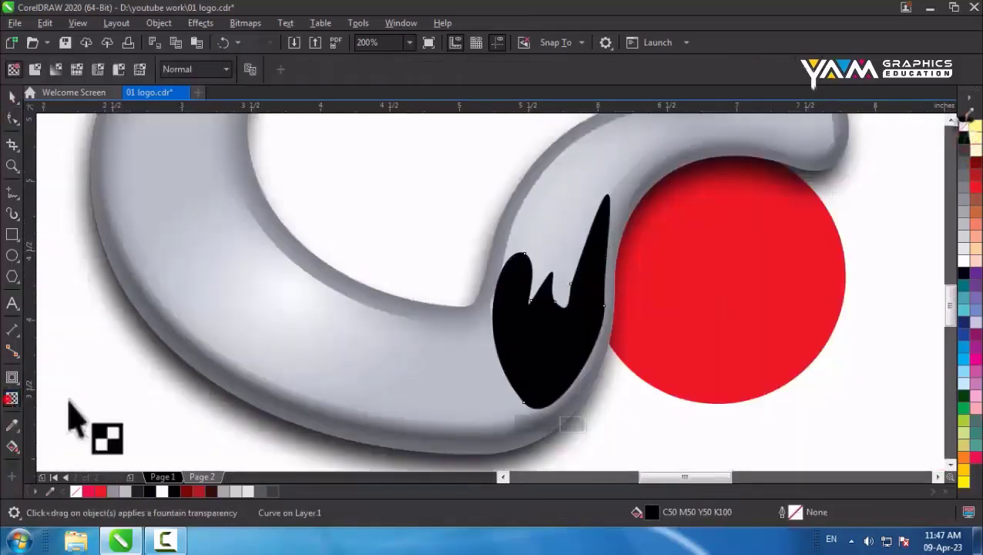
left_click_drag(536, 391, 505, 443)
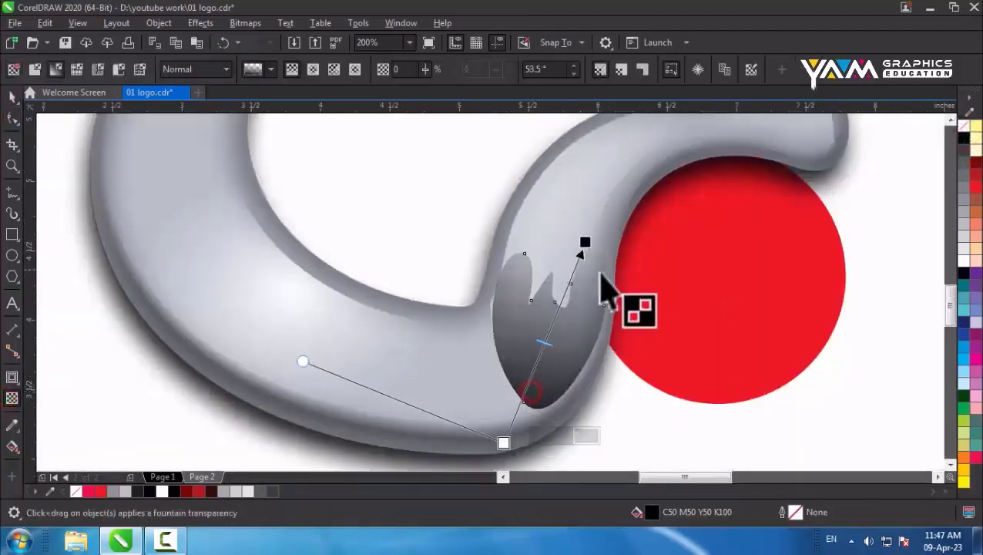
Step: Adjust the transparency's end points so the black shape fades from dark at its lower end to clear near its upper edge
left_click(584, 245)
left_click_drag(586, 245, 540, 351)
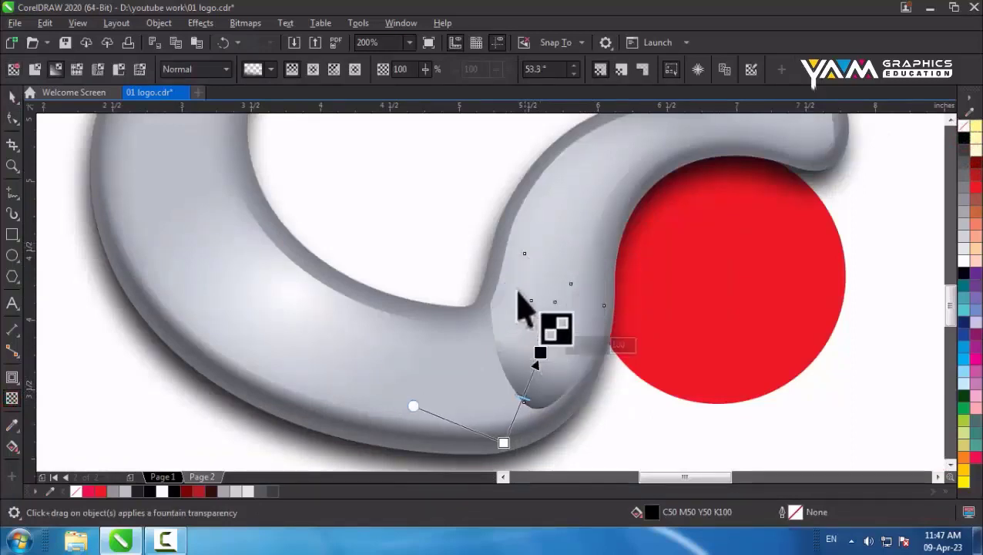
scroll(534, 286, "up", 1)
scroll(539, 290, "down", 2)
left_click_drag(532, 274, 540, 242)
left_click_drag(513, 343, 494, 378)
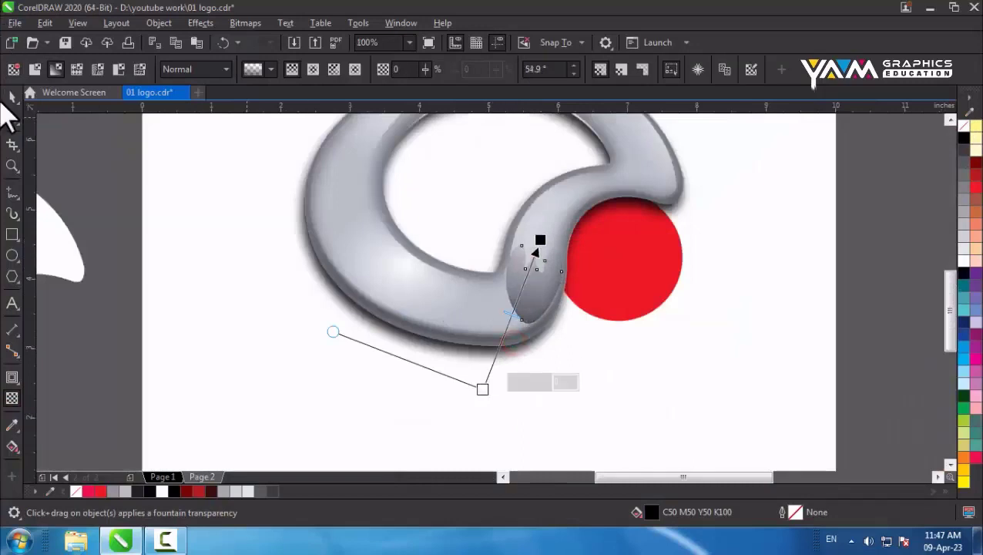
Step: Adjust the curve at the dark shape's upper-left peak so it follows the ring's inner edge
left_click(12, 117)
scroll(518, 262, "up", 1)
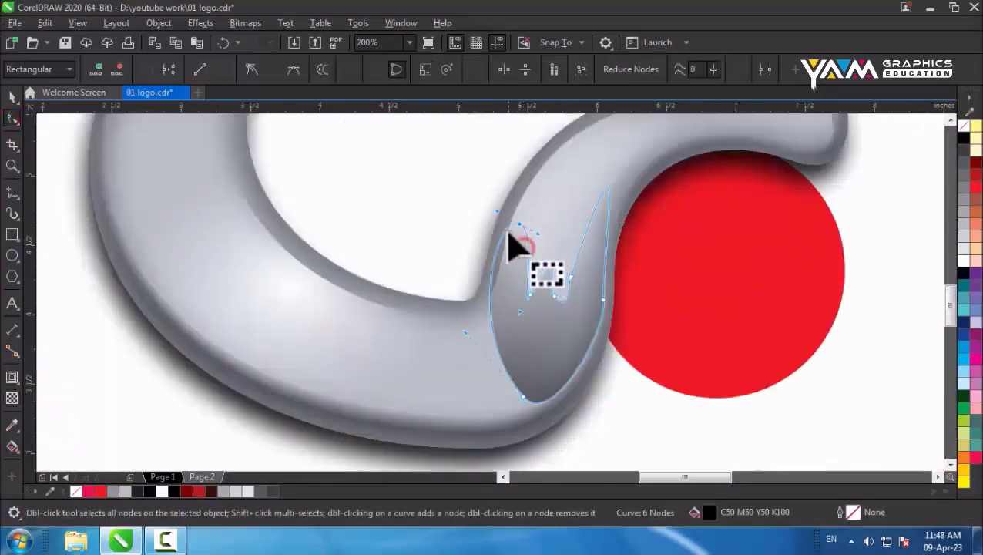
left_click_drag(497, 210, 501, 258)
scroll(495, 312, "up", 2)
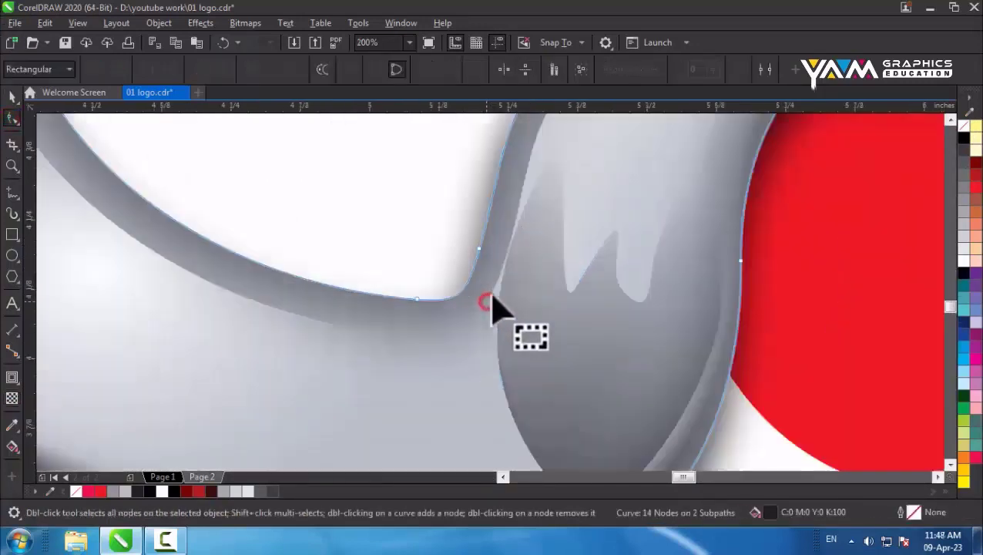
double_click(491, 285)
left_click_drag(520, 203, 524, 209)
scroll(511, 246, "down", 2)
left_click(13, 95)
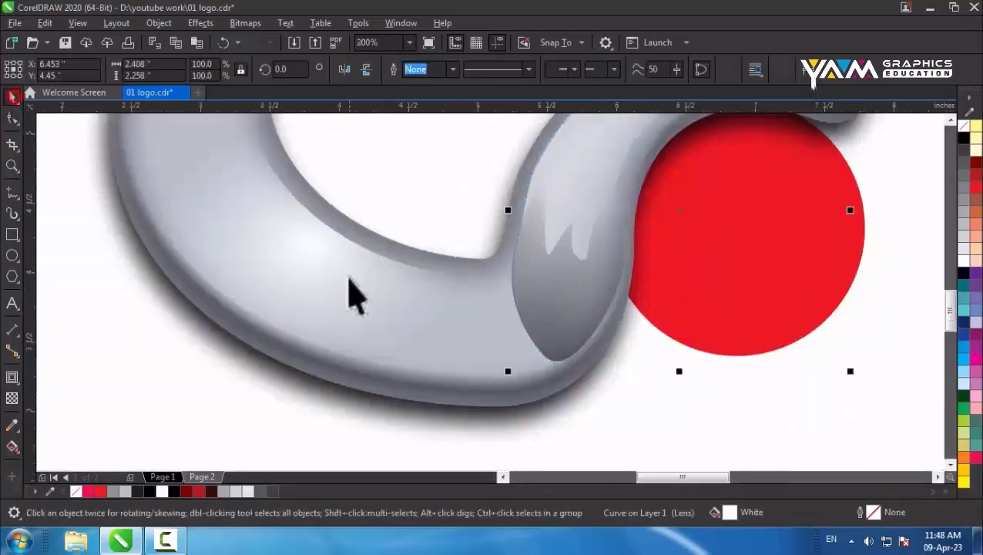
Step: Add a node on the dark shape's left edge and reshape the curve below it
scroll(487, 310, "down", 2)
left_click(319, 371)
scroll(398, 347, "down", 1)
left_click(398, 408)
scroll(467, 331, "up", 1)
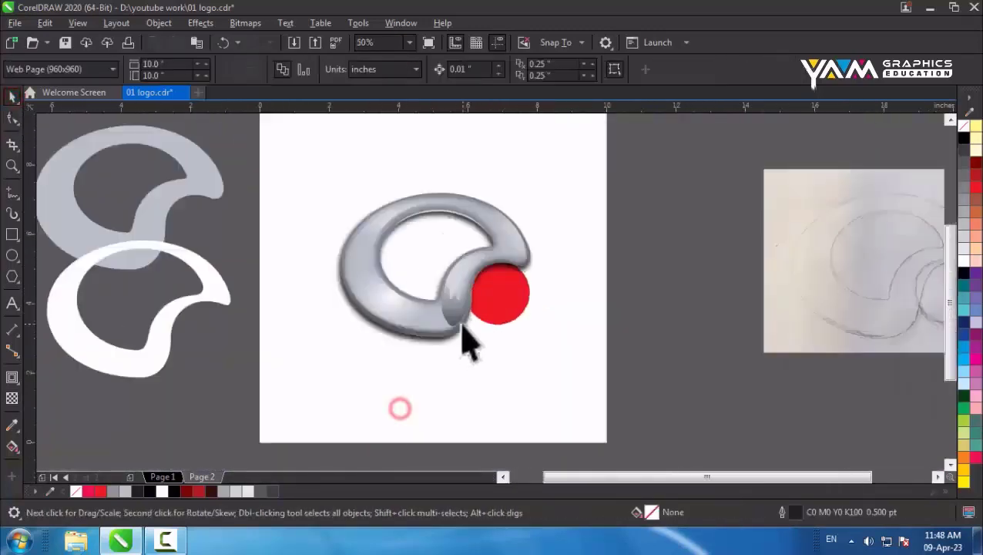
left_click(456, 319)
left_click(10, 117)
scroll(453, 323, "up", 1)
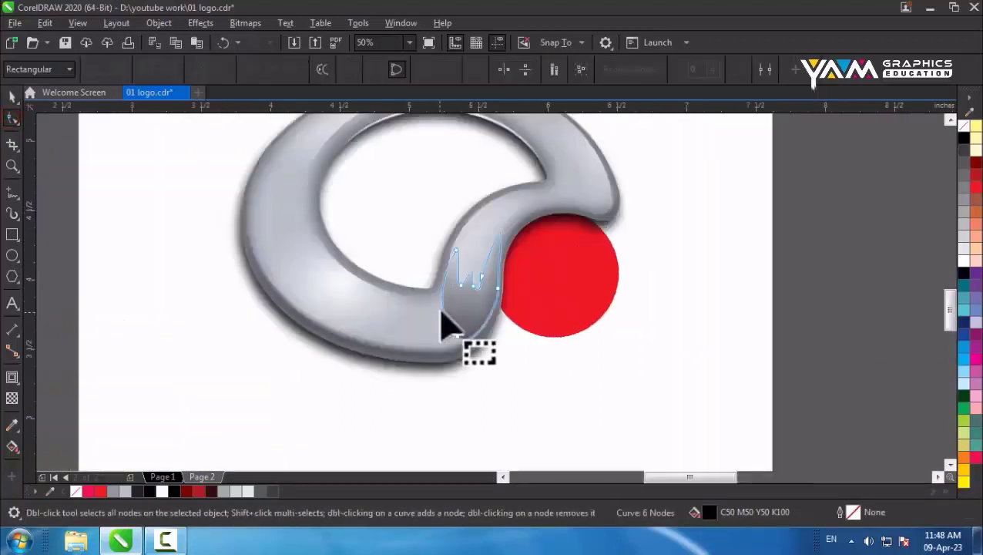
scroll(443, 316, "up", 1)
double_click(442, 287)
left_click(454, 327)
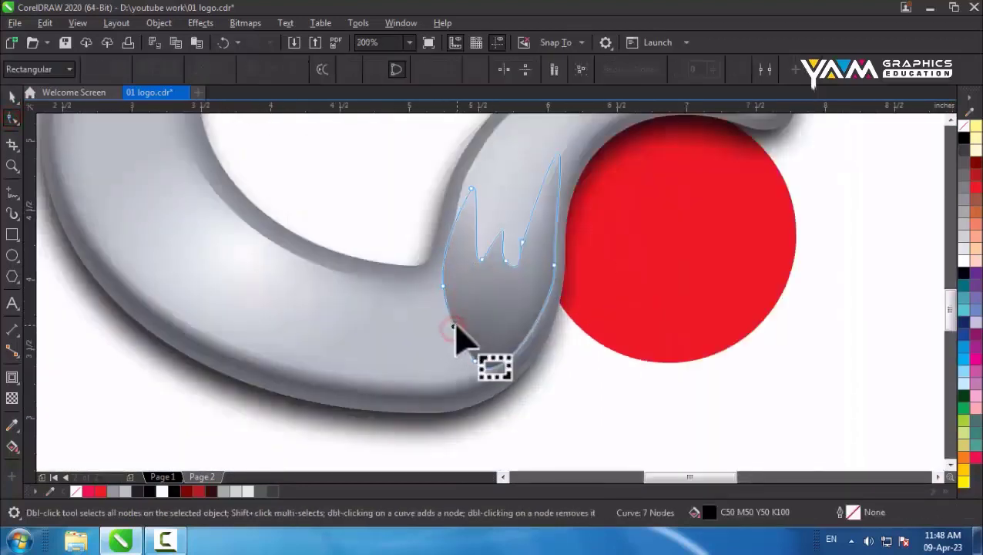
left_click_drag(458, 324, 467, 333)
Step: Fine-tune the added node on the dark shape's left edge to even out the curve
left_click(13, 96)
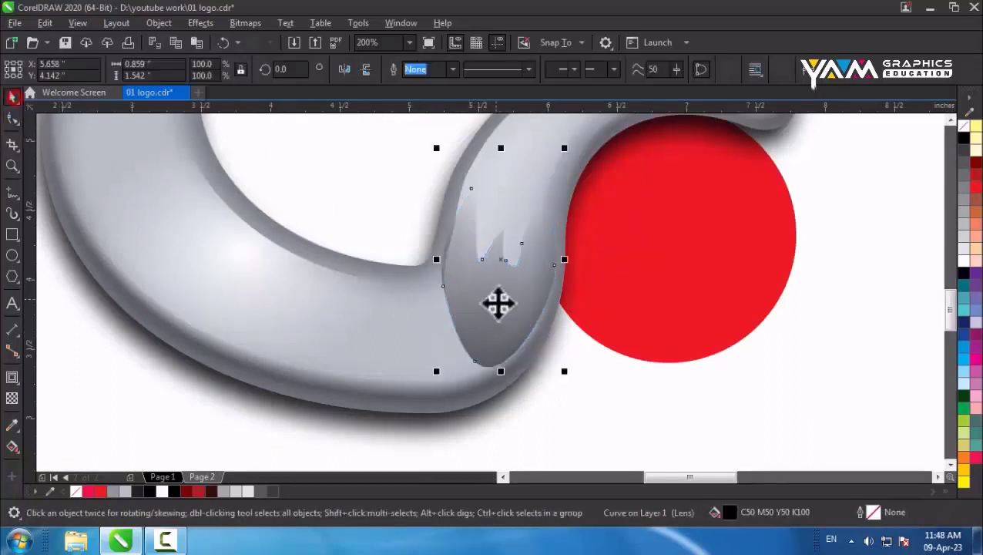
left_click(12, 118)
scroll(462, 331, "up", 3)
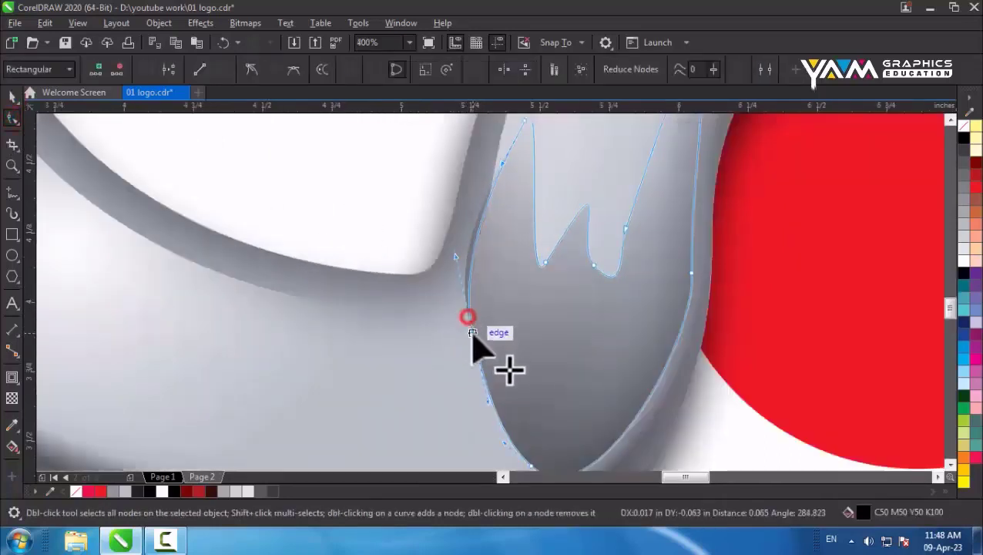
key("space")
scroll(470, 321, "down", 5)
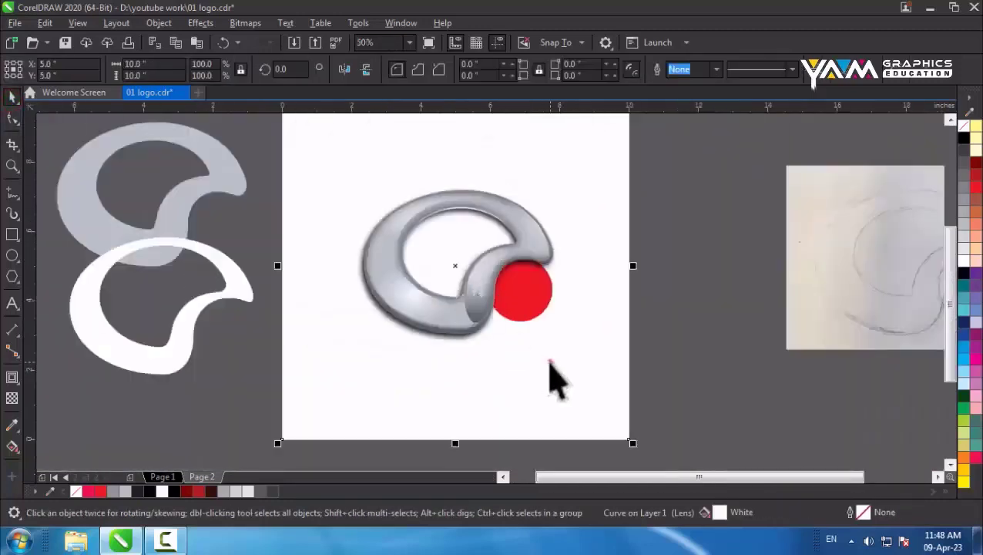
scroll(524, 282, "up", 1)
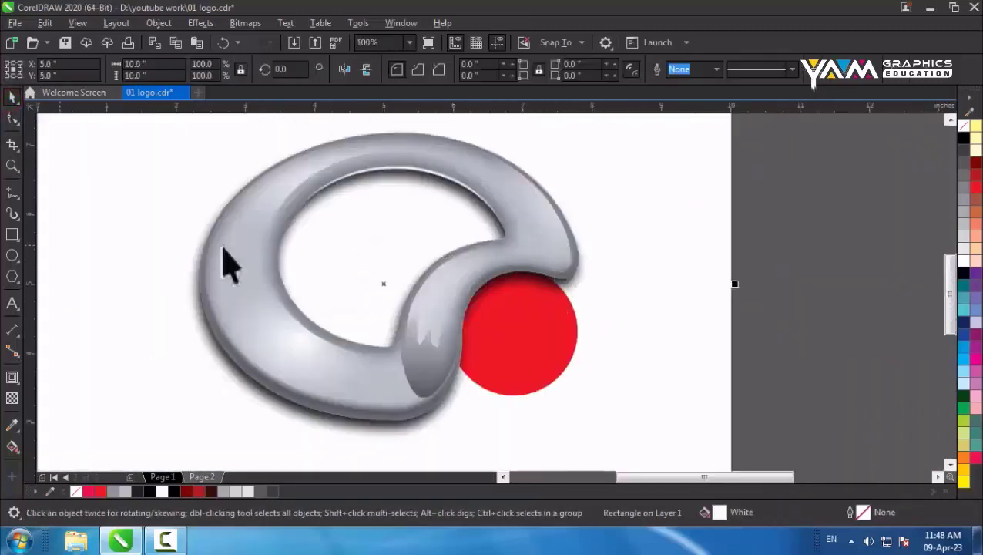
Step: Start a Bézier curve from the ring's inner corner above the red circle to its right-hand tip
left_click(19, 219)
left_click(44, 208)
scroll(489, 243, "up", 1)
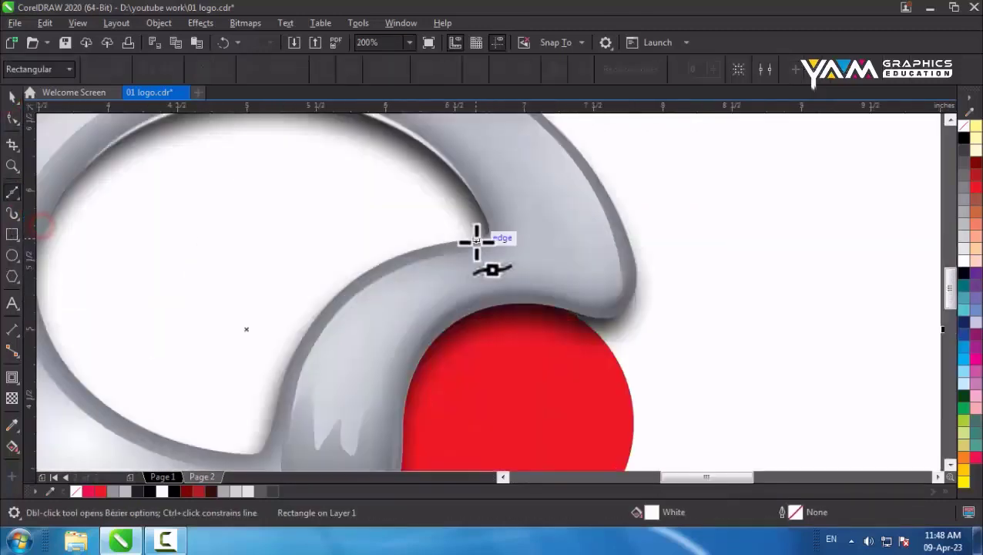
left_click(606, 277)
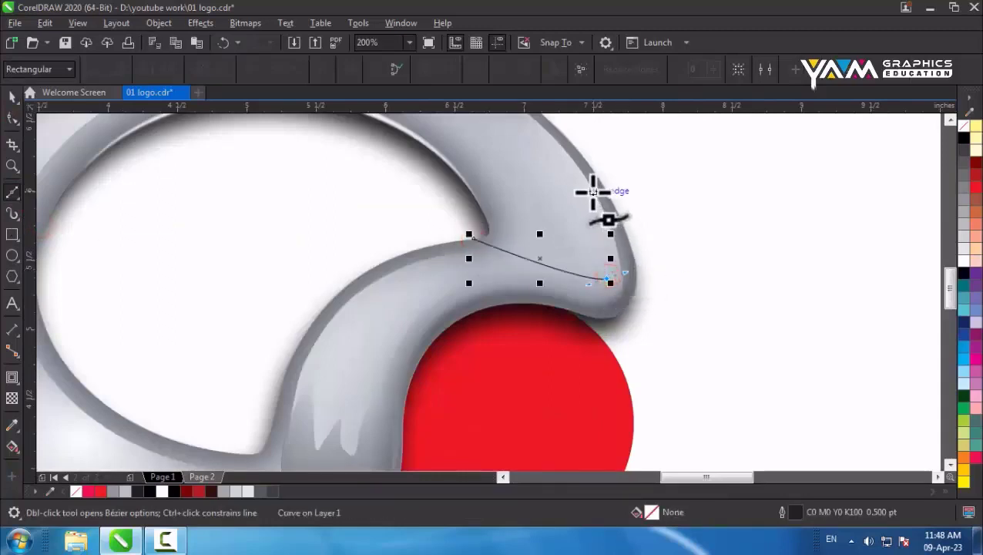
mouse_move(591, 186)
left_mouse_down()
mouse_move(579, 162)
mouse_move(605, 194)
left_mouse_up()
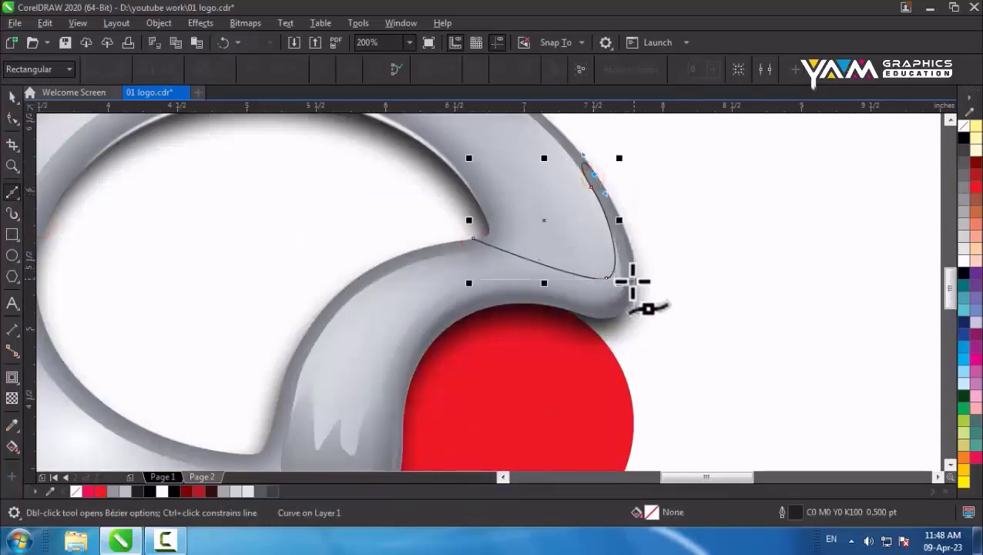
left_click_drag(635, 287, 629, 309)
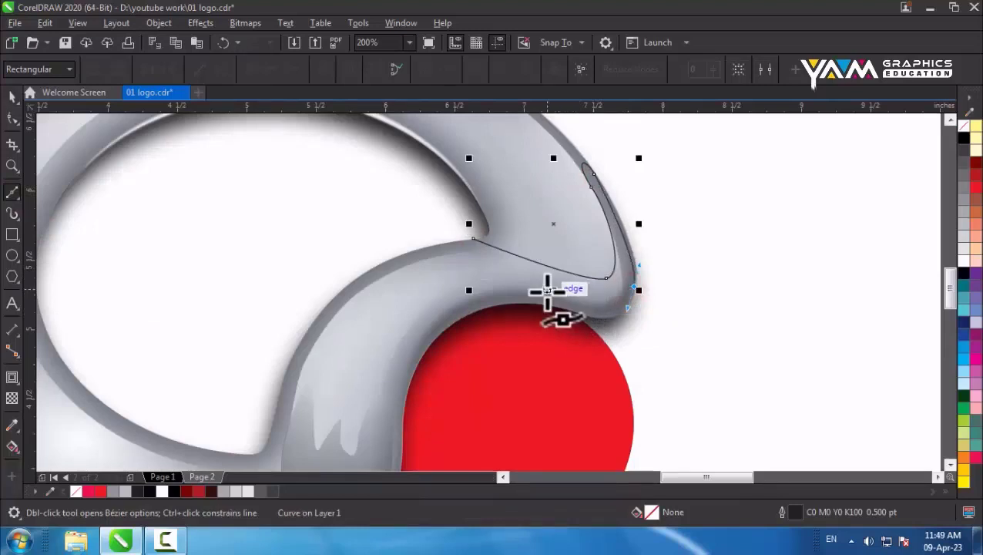
key("ctrl+z")
key("ctrl+z")
key("ctrl+z")
key("ctrl+z")
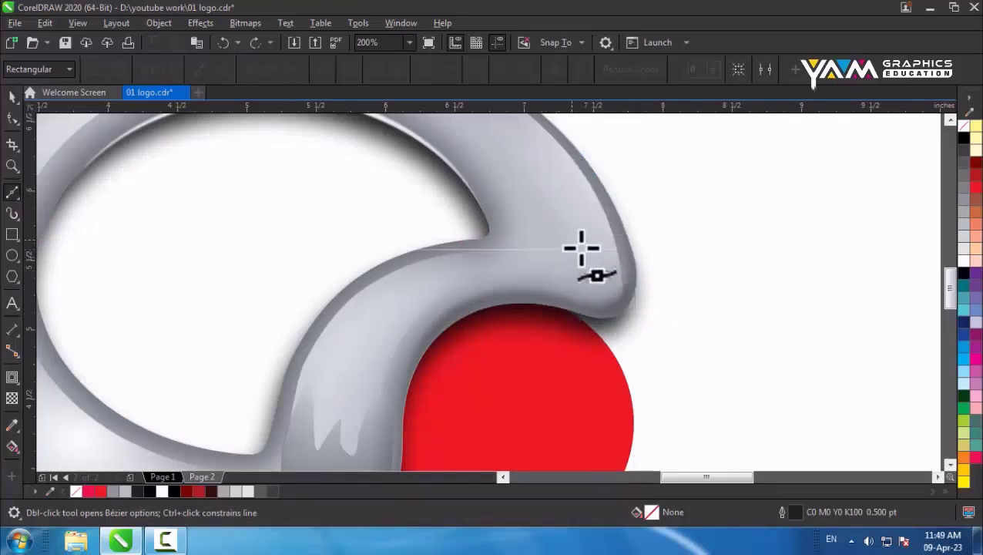
key("ctrl+shift+z")
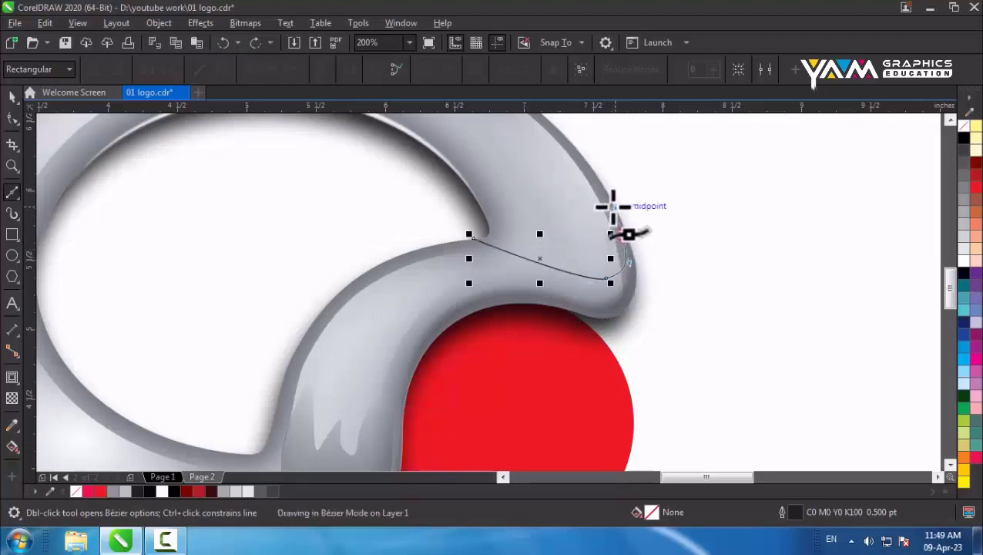
Step: Continue the curve up the ring's outer edge and back along the inside, closing a thin V-shaped shape at its starting point
left_click_drag(570, 141, 583, 178)
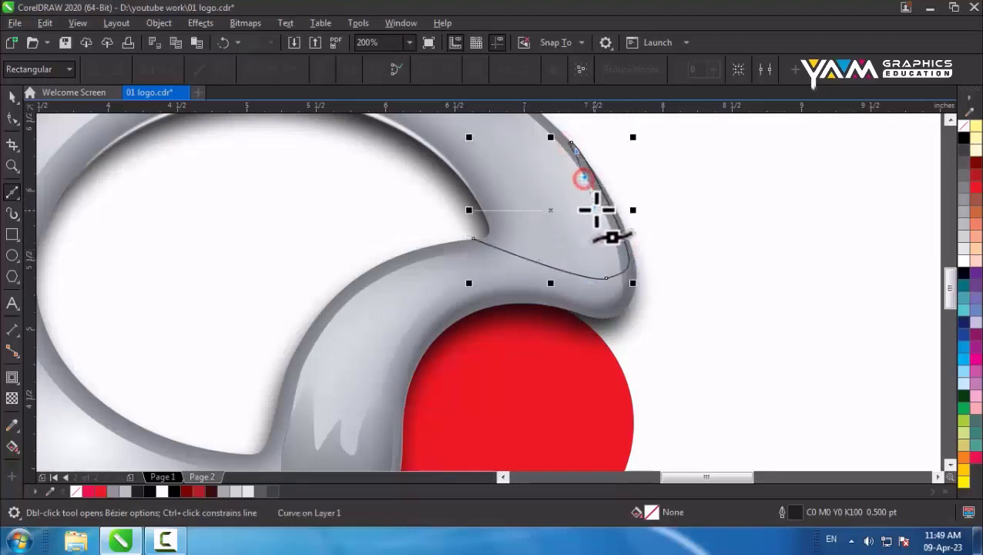
left_click_drag(607, 253, 554, 243)
left_click_drag(496, 228, 486, 233)
left_click(482, 235)
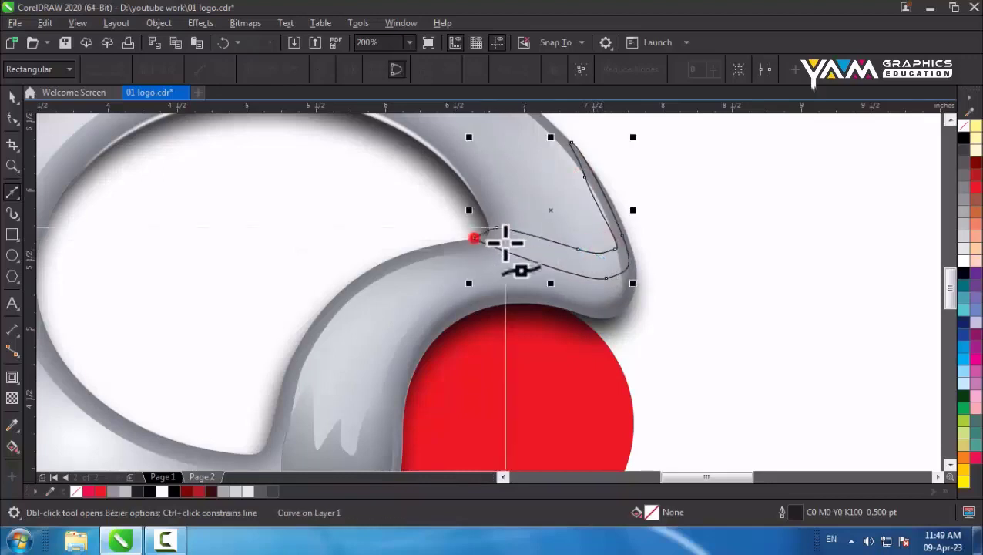
Step: Smooth the corners of the new V-shaped outline with the Smooth tool
left_click(13, 118)
scroll(318, 300, "down", 1)
scroll(448, 241, "up", 1)
left_click(54, 138)
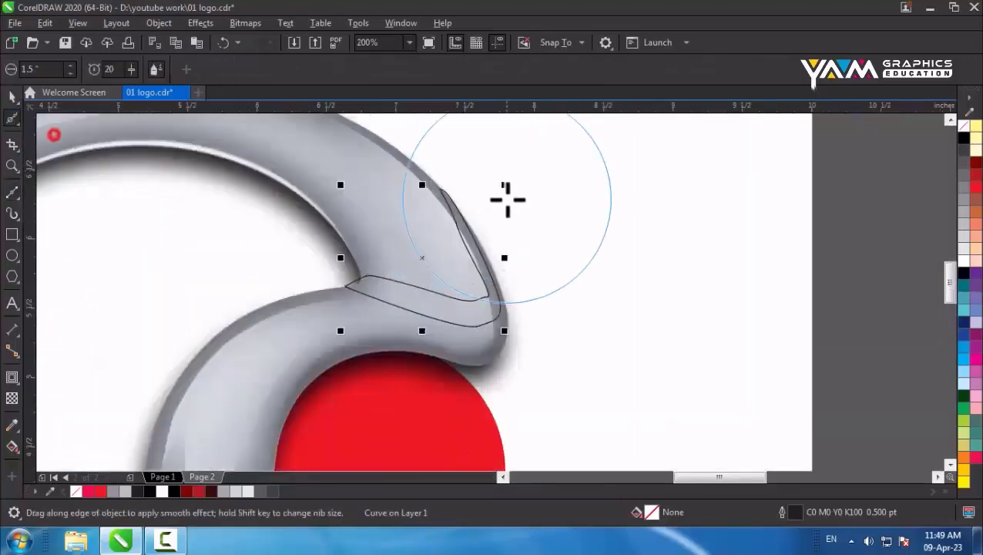
left_click(474, 262)
left_click(462, 291)
left_click(427, 296)
left_click_drag(441, 258, 441, 234)
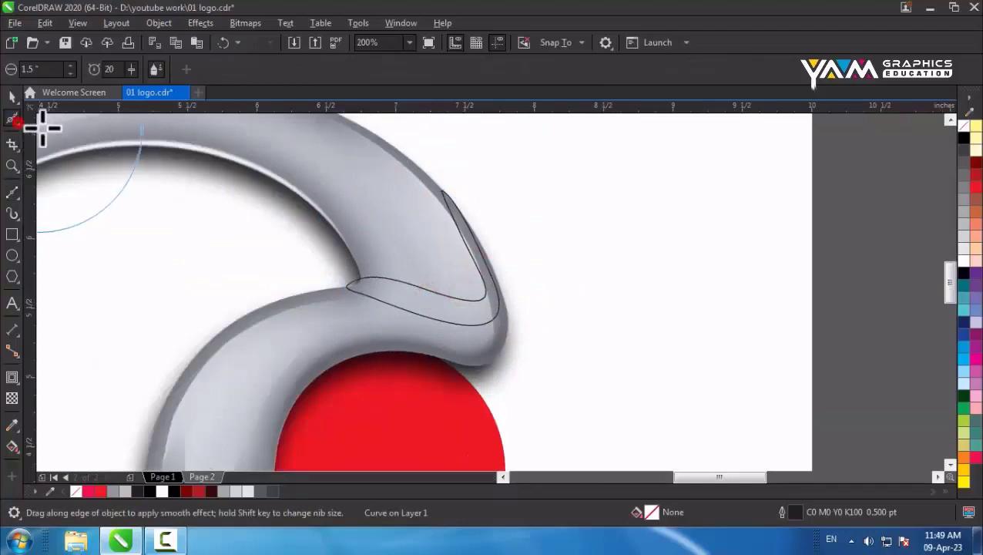
Step: Reshape the V-shaped outline's nodes, tucking its left end into the ring's inner corner and extending its lower corner into the tip
left_click(13, 118)
left_click(48, 121)
left_click(441, 191)
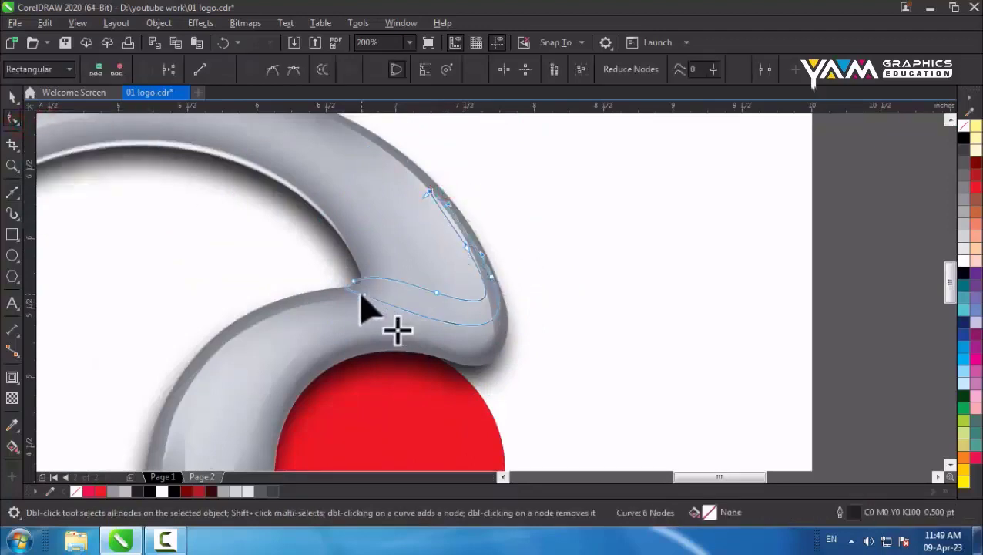
mouse_move(364, 296)
left_mouse_down()
mouse_move(378, 300)
mouse_move(371, 282)
left_mouse_up()
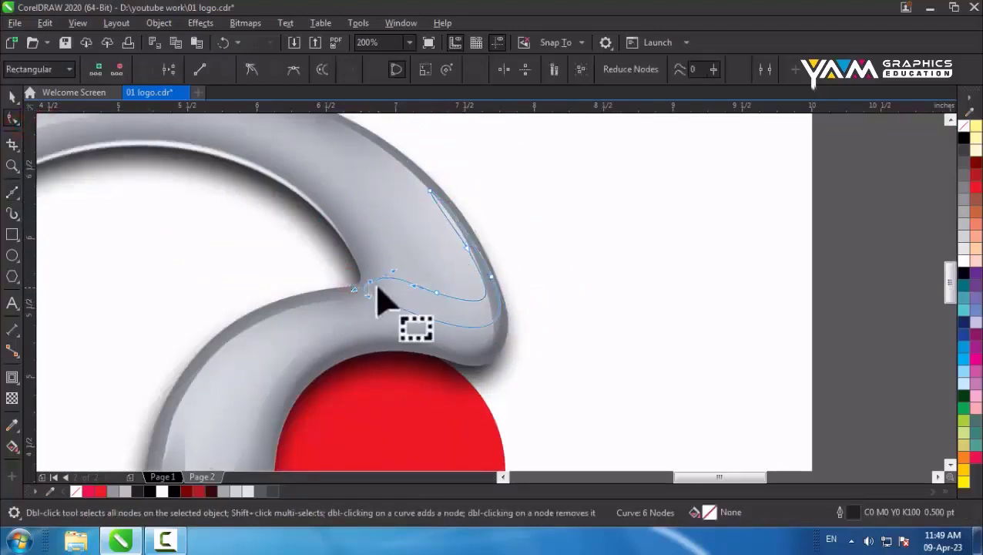
double_click(488, 327)
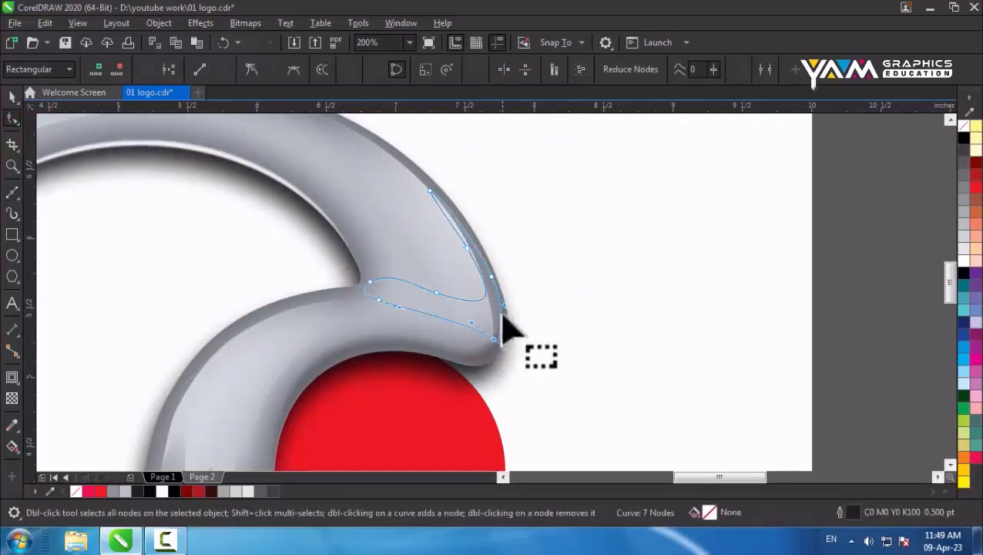
left_click_drag(434, 292, 447, 275)
Step: Fill the V-shaped shape with black and remove its outline
left_click(11, 95)
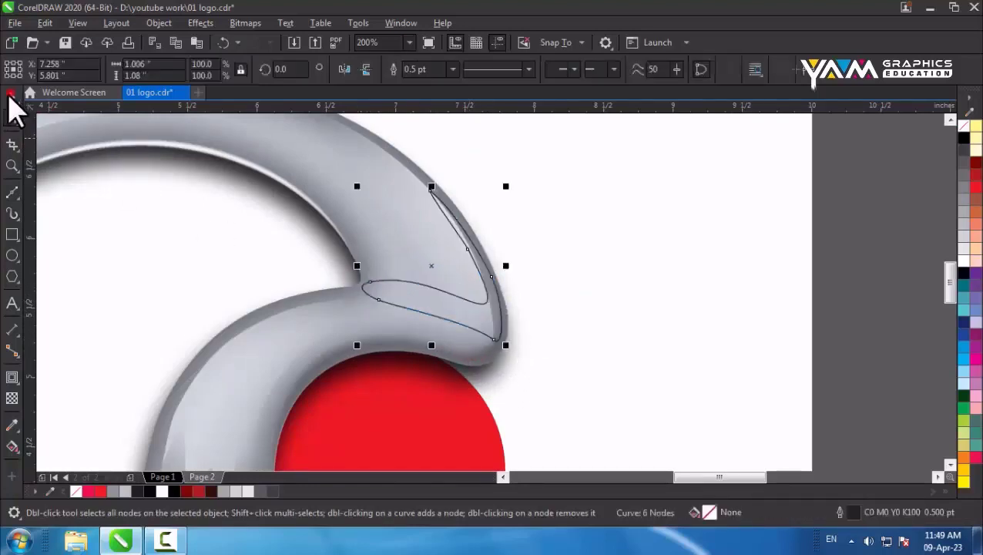
left_click(964, 137)
right_click(963, 124)
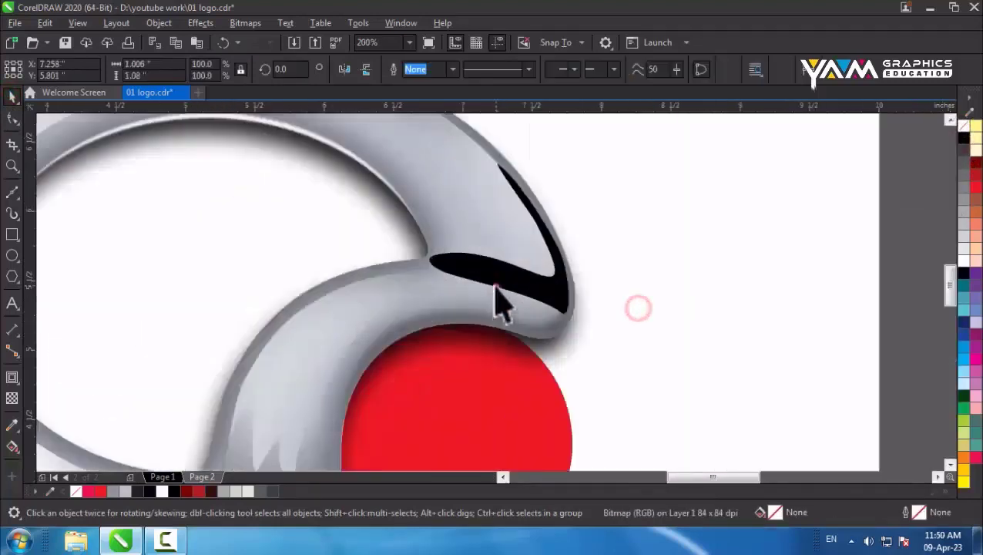
Step: Refine the black shape's nodes around its inner corner and upper arm
left_click(497, 289)
left_click(11, 116)
left_click_drag(553, 272, 543, 274)
scroll(546, 266, "down", 1)
scroll(546, 266, "up", 1)
scroll(553, 251, "up", 1)
double_click(519, 193)
scroll(543, 274, "down", 4)
left_click(10, 97)
left_click(11, 96)
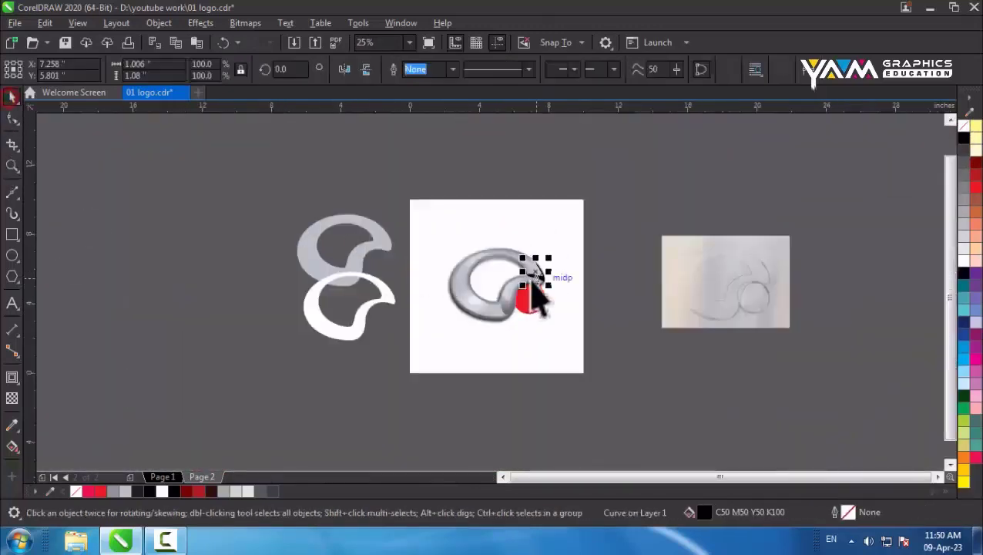
Step: Apply a black-to-white fountain fill to the black shape, running from the ring's tip up to the shape's upper end
scroll(536, 286, "up", 6)
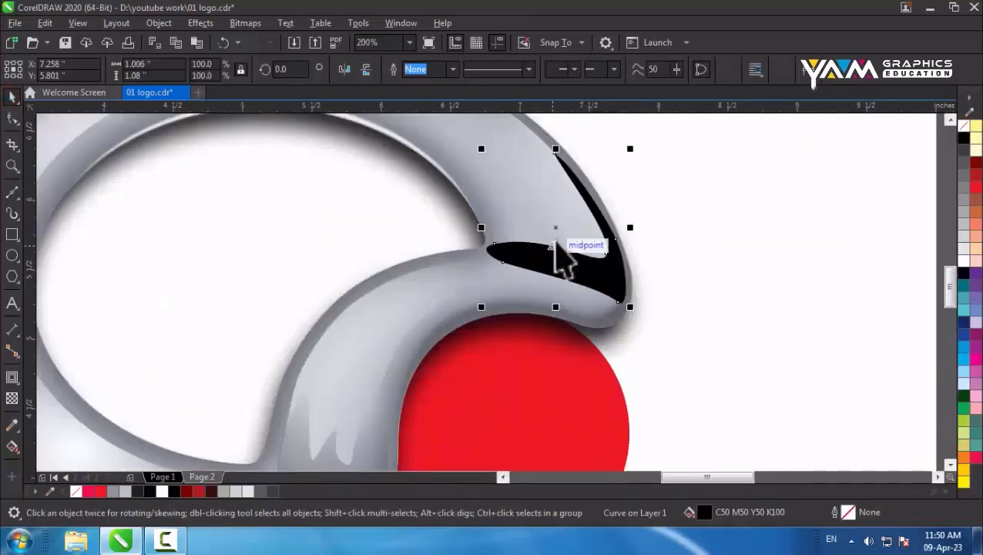
key("g")
left_click(54, 69)
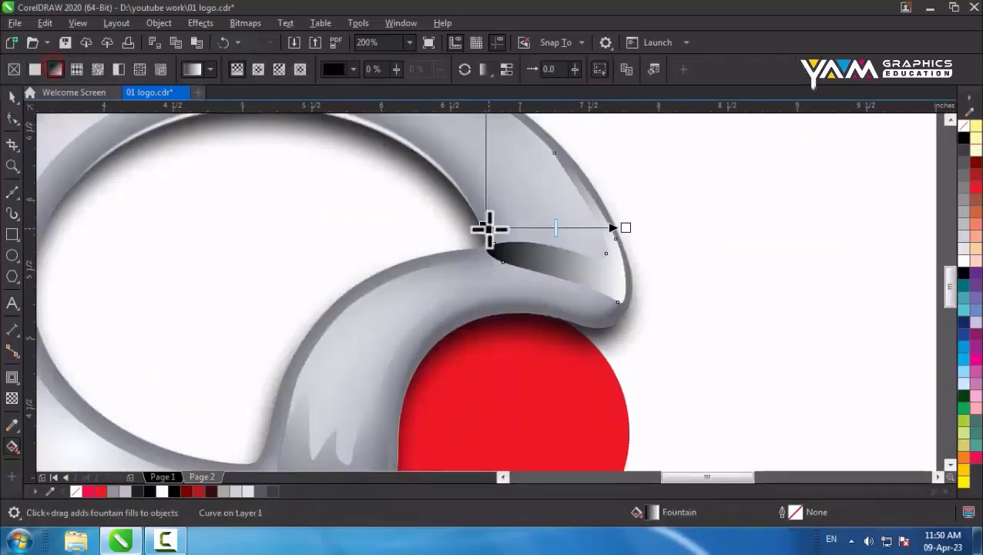
left_click_drag(487, 226, 605, 306)
left_click_drag(626, 227, 575, 161)
left_click_drag(606, 305, 595, 298)
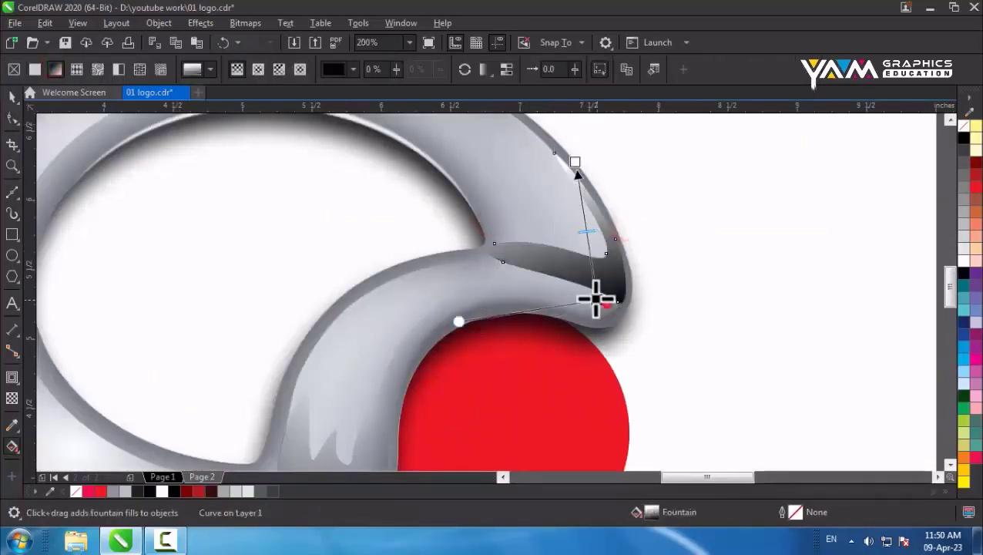
left_click(13, 94)
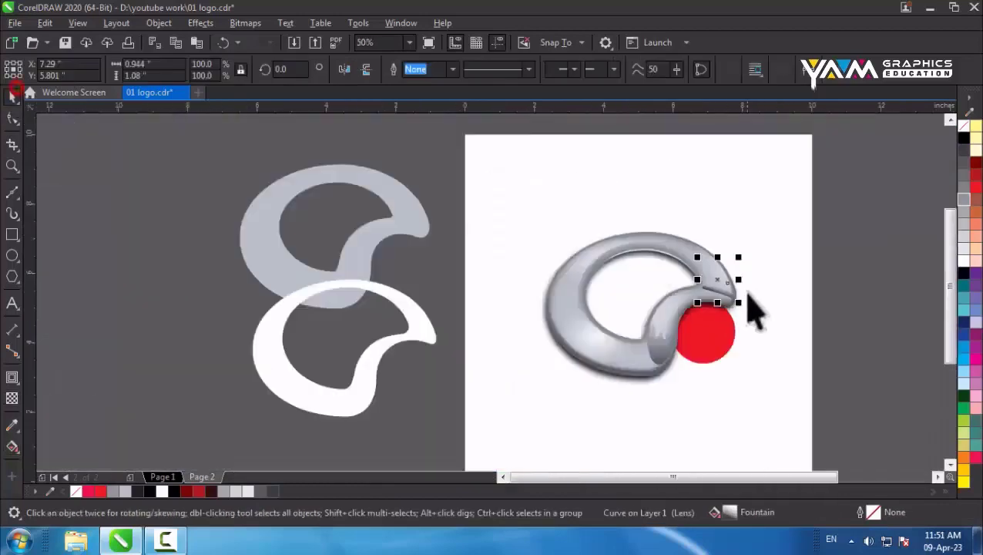
Step: Tilt the shading shape's fountain fill toward the upper left and skew it so the dark tone hugs the lower edge
left_click(830, 275)
scroll(727, 293, "up", 2)
left_click(727, 290)
key("g")
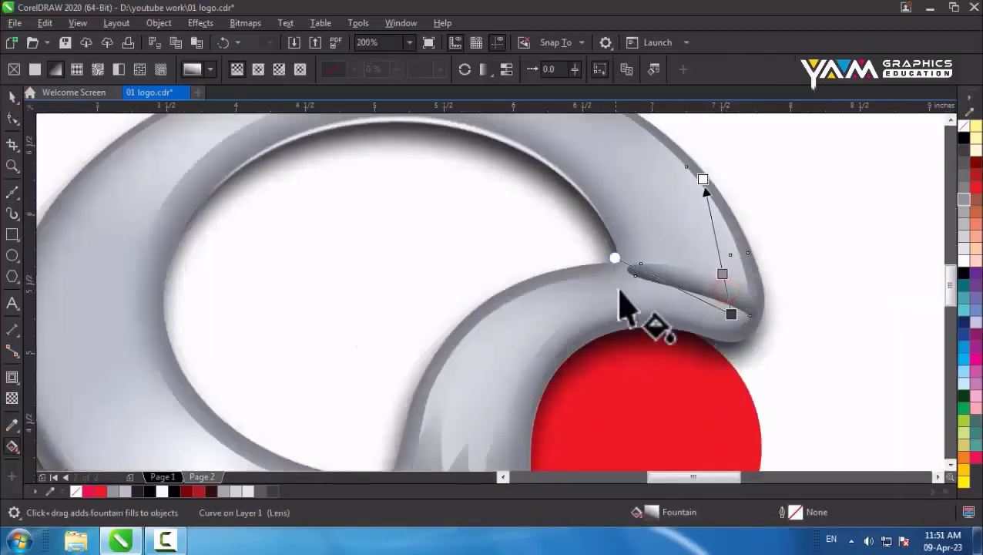
left_click_drag(615, 260, 557, 299)
left_click_drag(703, 180, 676, 188)
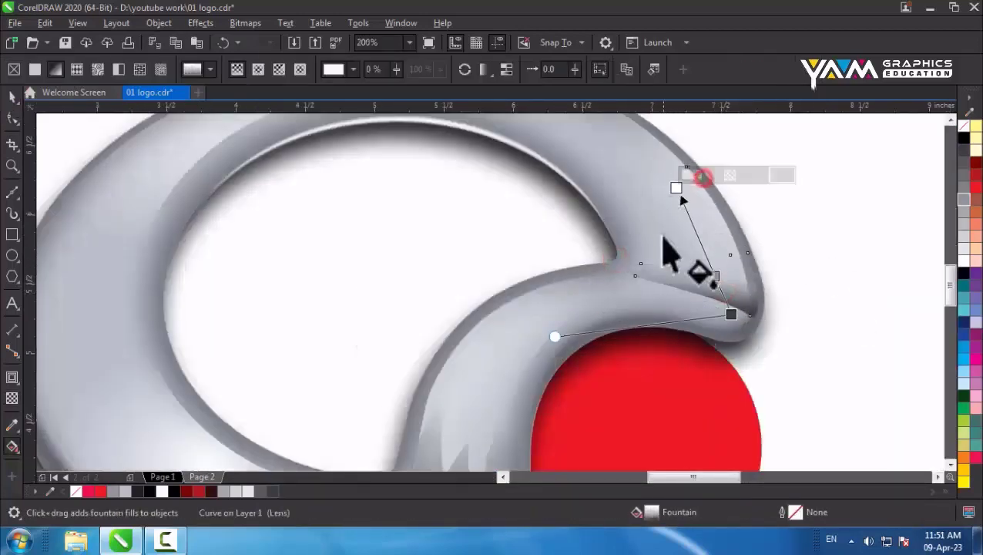
left_click_drag(556, 336, 574, 304)
left_click_drag(673, 189, 642, 202)
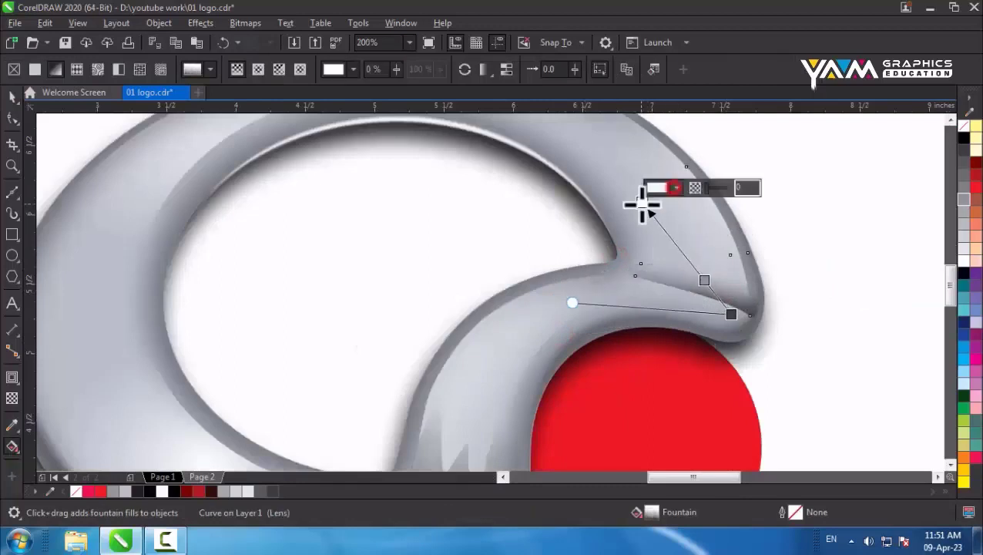
left_click(11, 96)
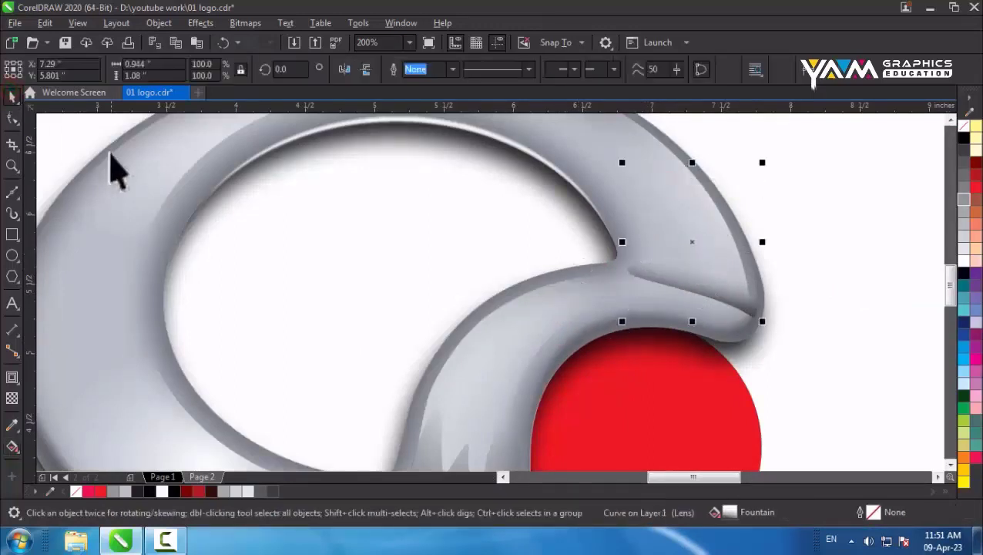
Step: Shift the shading shape slightly left on the ring's right-hand end
scroll(661, 256, "down", 2)
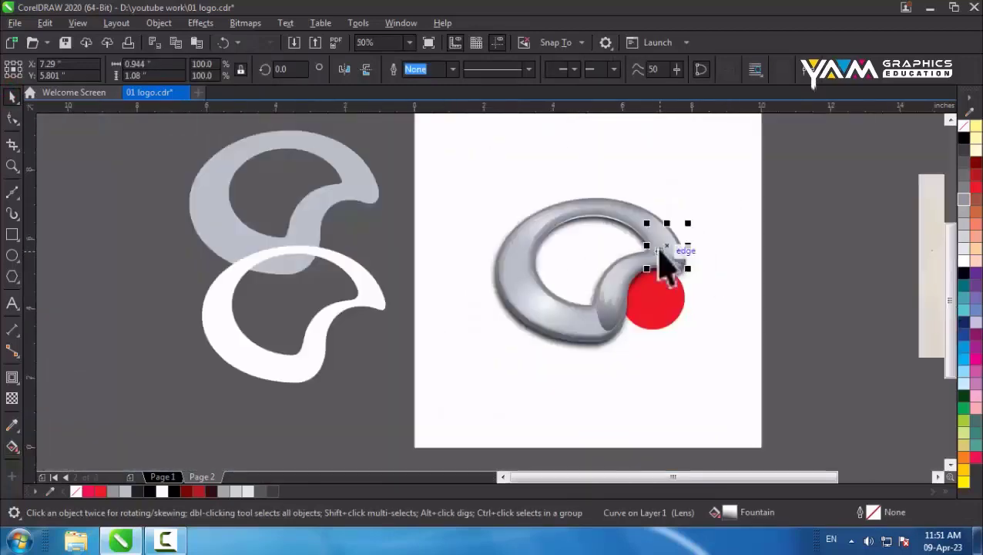
left_click(801, 235)
scroll(681, 267, "up", 4)
left_click_drag(681, 267, 643, 264)
scroll(678, 270, "down", 2)
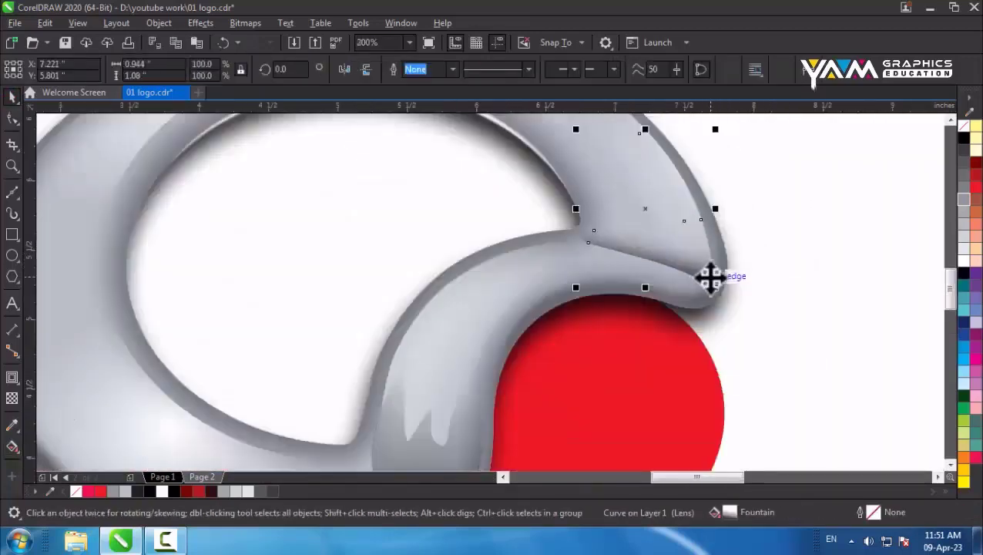
Step: Pull the shading shape's lower-right corner node further down into the ring's tip
left_click(13, 118)
scroll(693, 289, "up", 2)
left_click_drag(711, 279, 724, 318)
scroll(724, 318, "down", 3)
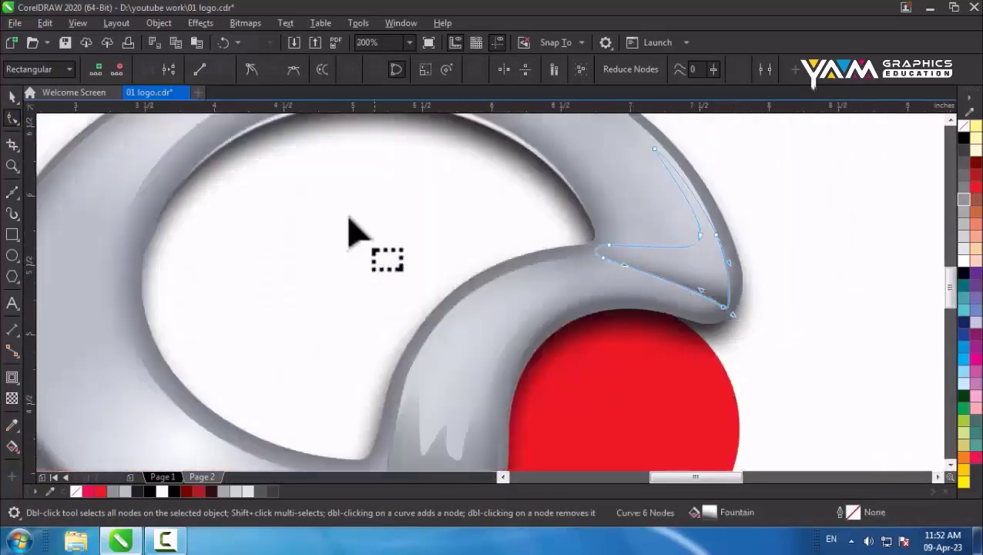
left_click(12, 97)
scroll(588, 256, "down", 2)
scroll(586, 259, "up", 2)
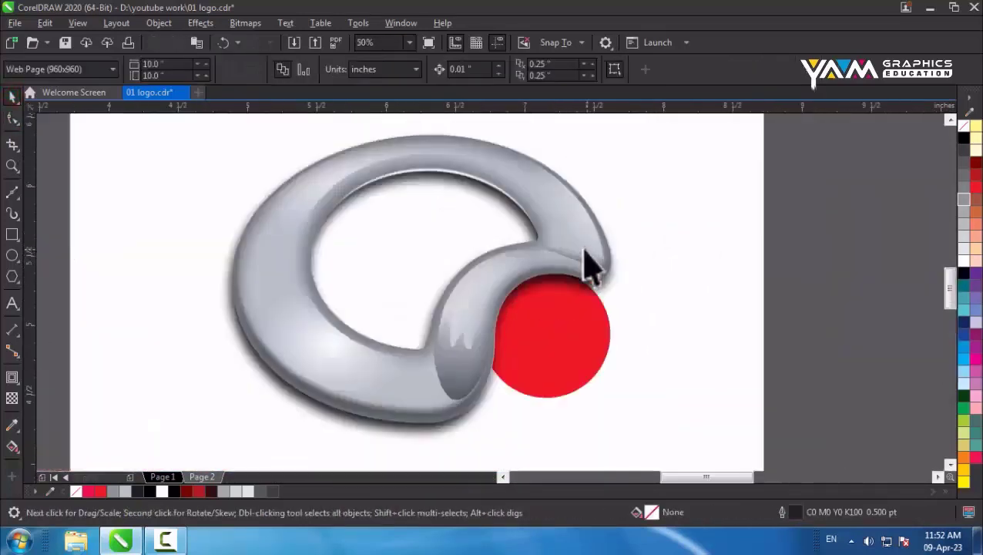
Step: Adjust the nodes at the shading shape's left end to soften where it meets the ring's inner corner
left_click(13, 119)
mouse_move(555, 266)
left_mouse_down()
mouse_move(566, 262)
mouse_move(529, 252)
left_mouse_up()
scroll(479, 238, "up", 1)
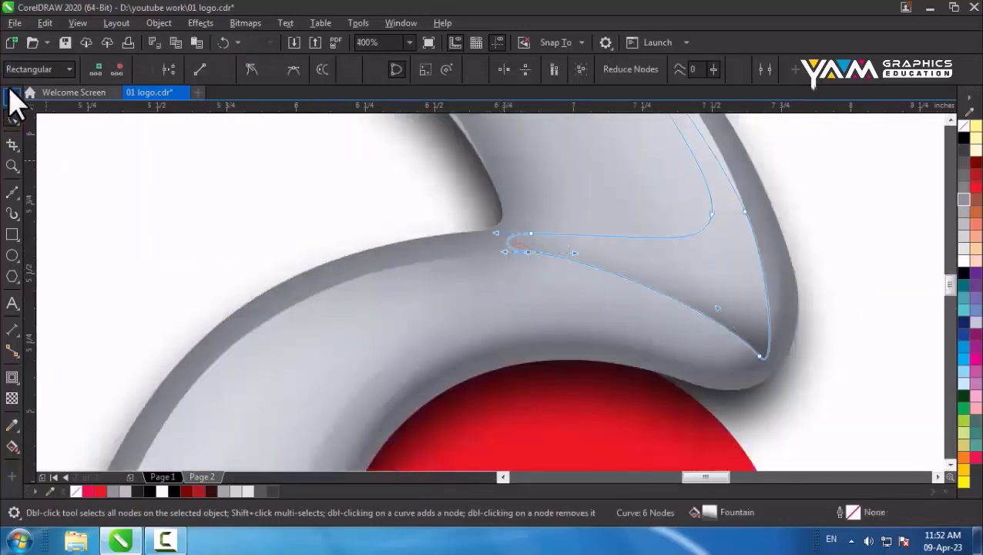
left_click(11, 96)
Step: Examine the whole logo on the page with the new shading in place
scroll(487, 245, "down", 2)
left_click(721, 224)
scroll(594, 258, "down", 1)
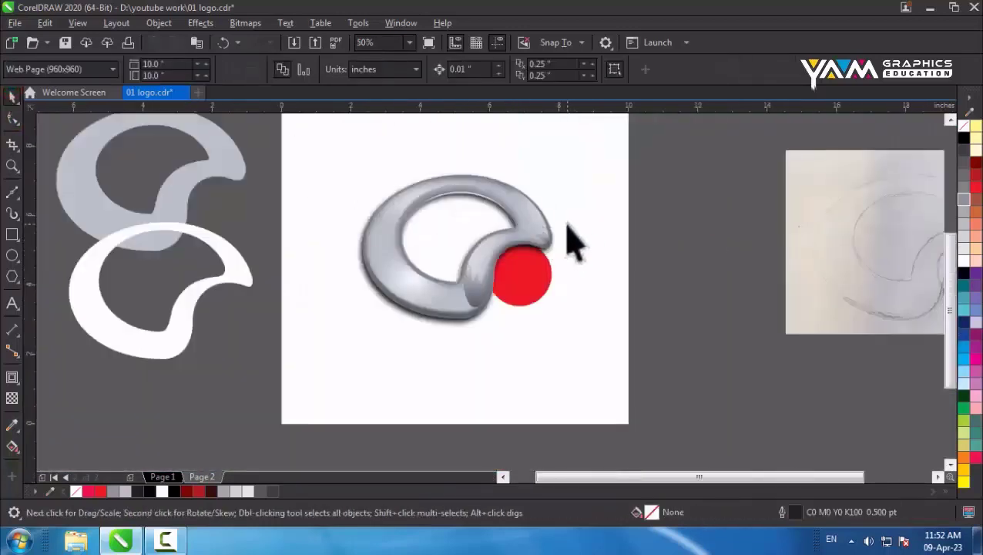
left_click(529, 296)
left_click(688, 222)
key("shift+F9")
key("shift+F9")
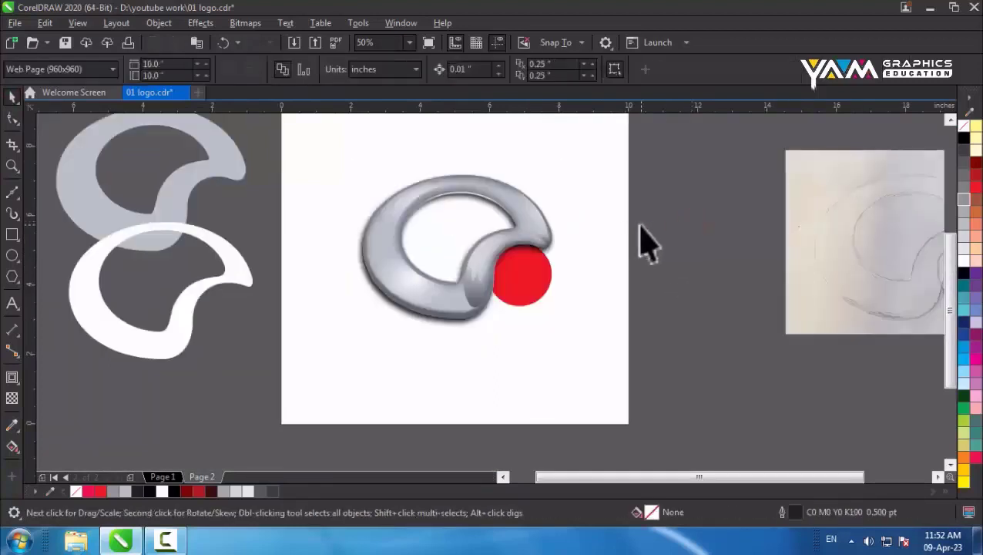
Step: Convert the ring's shadow object to a CMYK bitmap at 300 dpi
left_click_drag(479, 327, 432, 334)
left_click(250, 23)
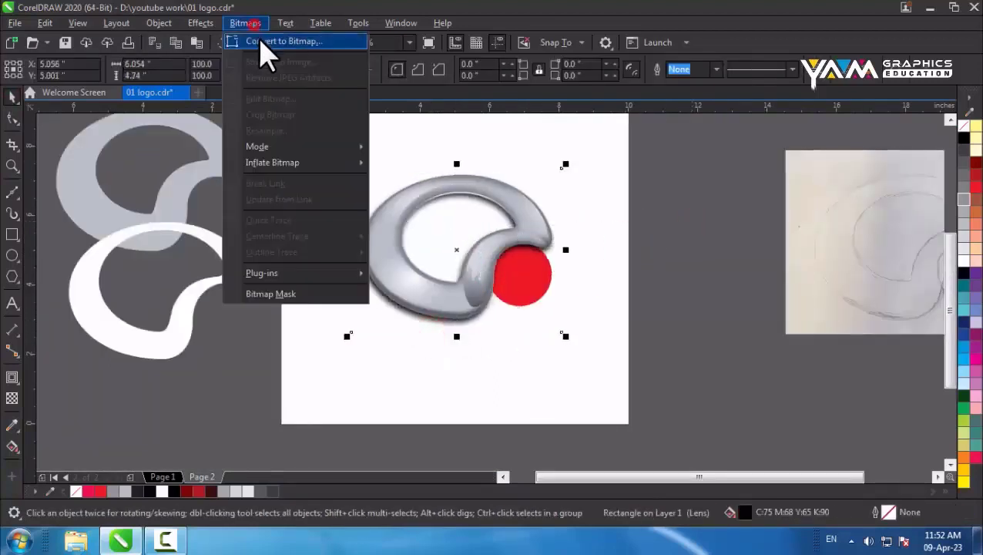
left_click(259, 41)
left_click(527, 345)
Step: Delete the white and grey ring copies and the hand-drawn sketch image beside the page
left_click(209, 280)
key("Delete")
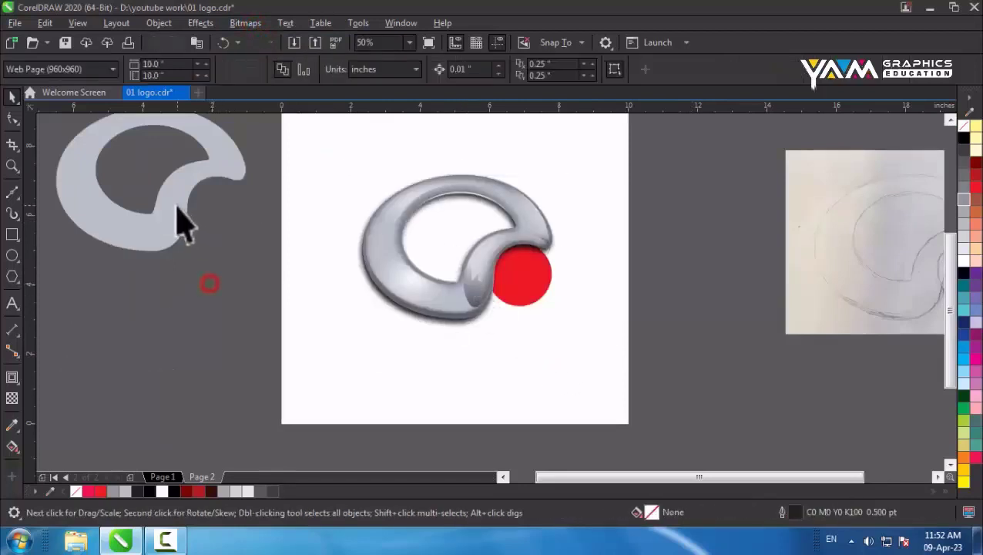
left_click(176, 205)
key("Delete")
left_click_drag(834, 282, 627, 293)
key("Delete")
Step: Move the red circle away from the ring to the empty lower-right area of the page
left_click(536, 303)
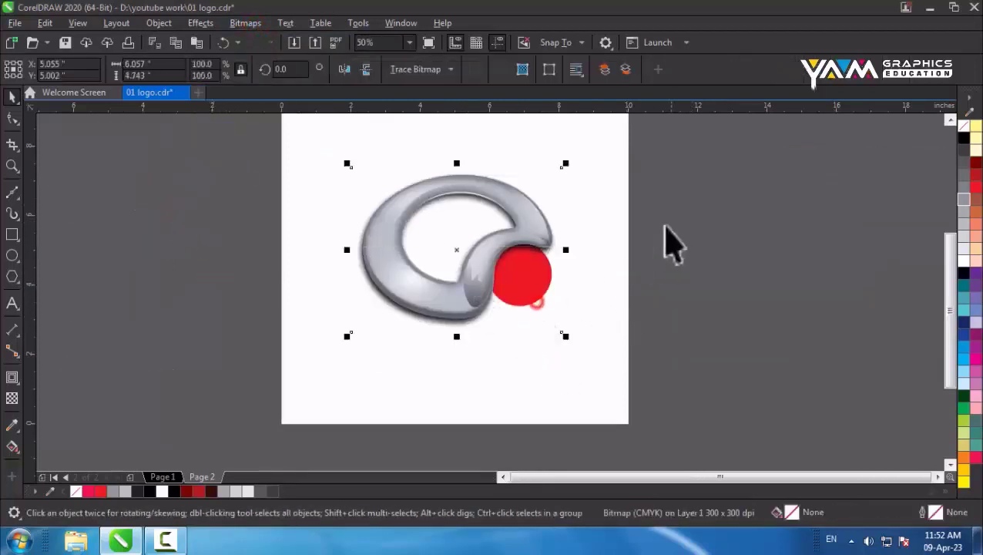
left_click_drag(681, 218, 488, 325)
left_click_drag(523, 285, 597, 308)
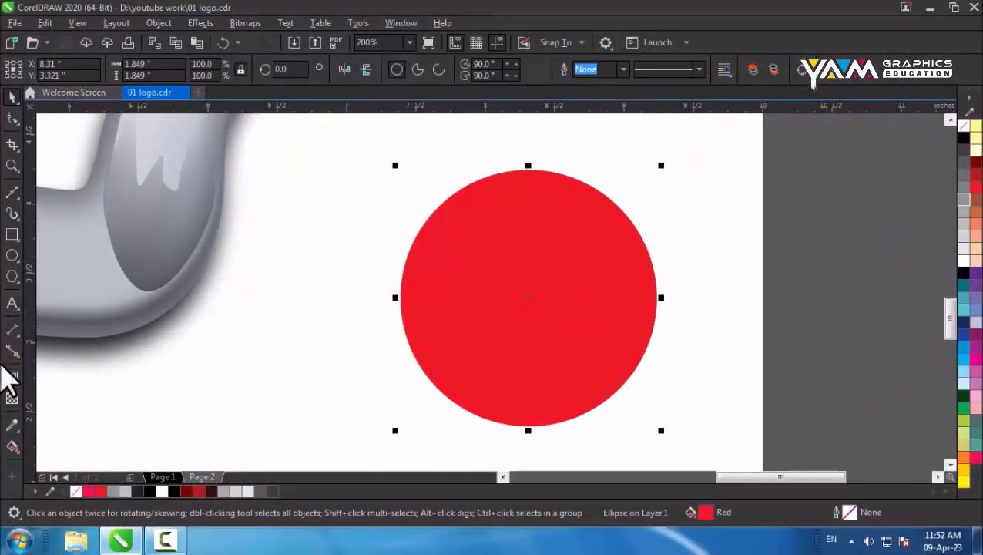
Step: Give the red circle an elliptical fountain fill running from red at the centre to dark red at the edge
key("g")
left_click(55, 69)
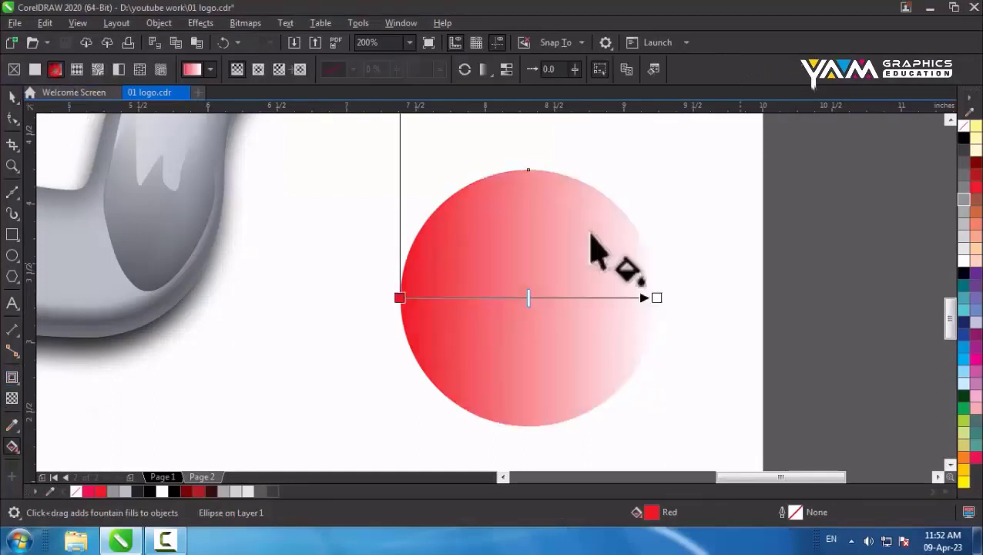
left_click(258, 69)
left_click(528, 297)
left_click(977, 188)
left_click(656, 298)
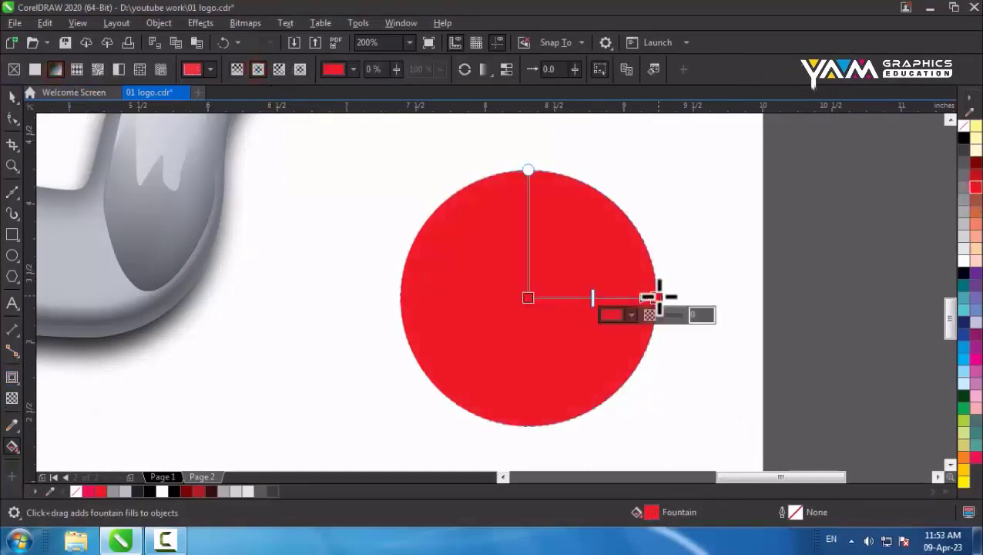
left_click(976, 163)
left_click(17, 98)
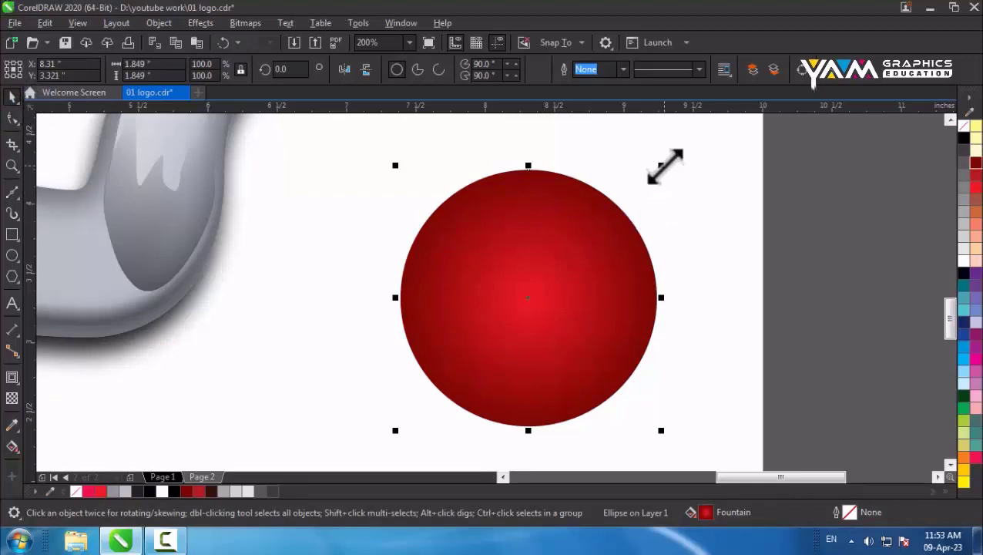
Step: Make a centred white copy of the circle about 1.51 inches wide and fade it downward with a linear transparency
left_click_drag(661, 165, 656, 170)
left_click(963, 263)
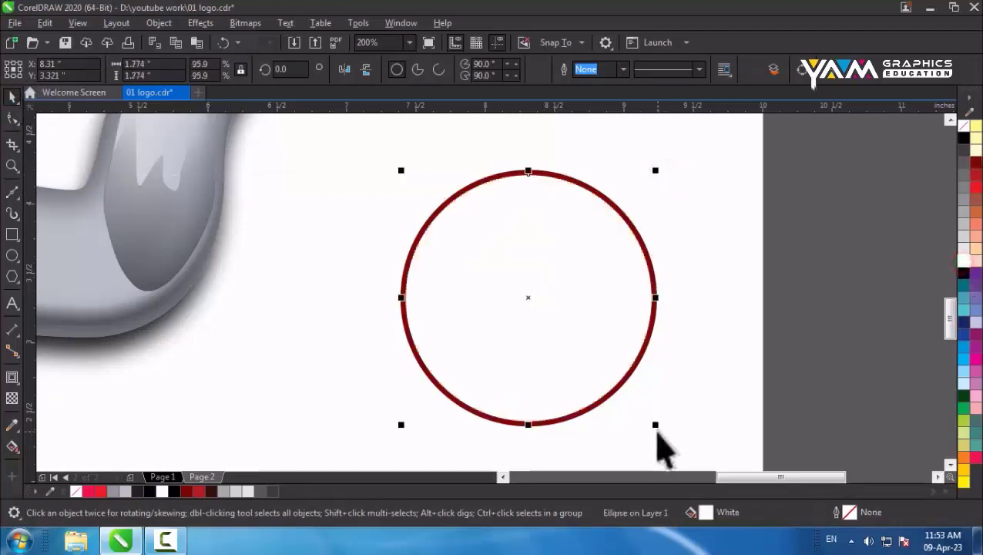
left_click_drag(655, 425, 637, 406)
left_click(11, 398)
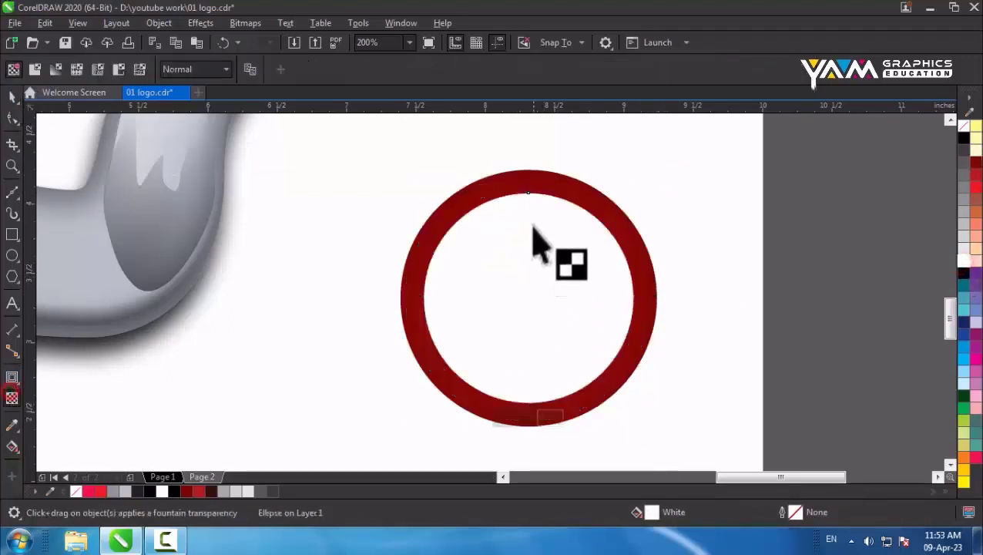
left_click_drag(536, 202, 538, 279)
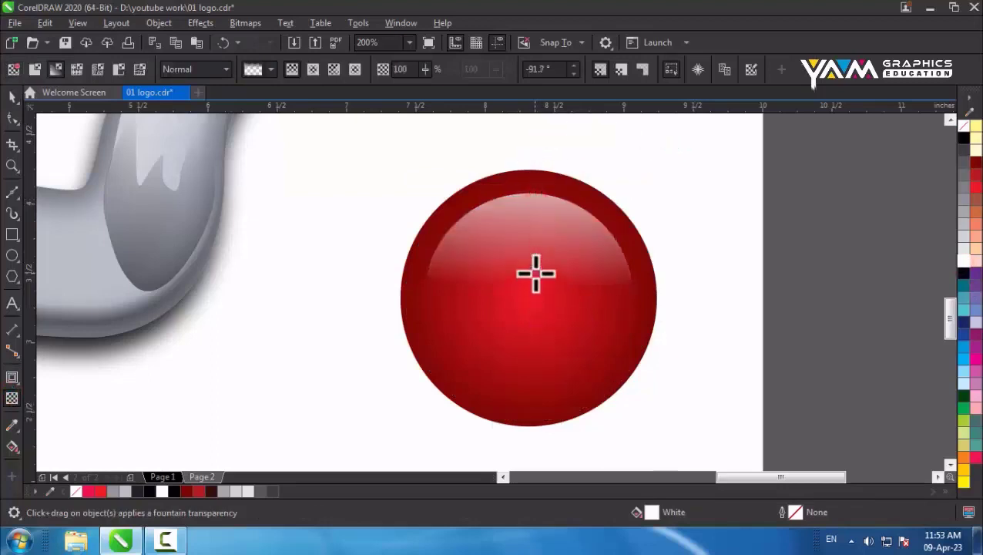
Step: Rotate the white highlight clockwise to about 342.9 degrees, keeping it centred on the red circle
left_click(12, 96)
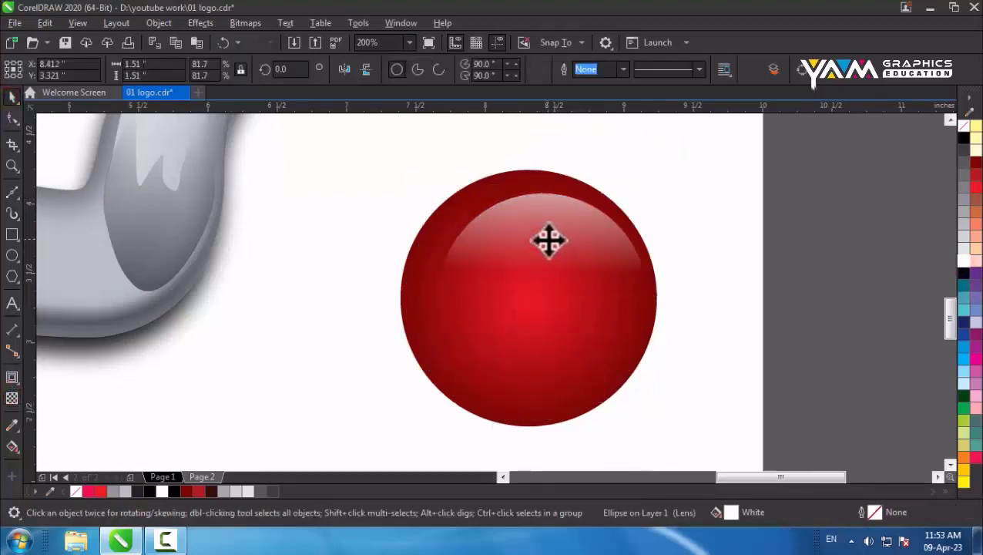
left_click(550, 240)
left_click_drag(654, 189, 599, 249)
Step: Draw a white, outline-free ellipse about 0.18 by 0.08 inches and place it tilted on the upper right of the highlight
left_click(12, 256)
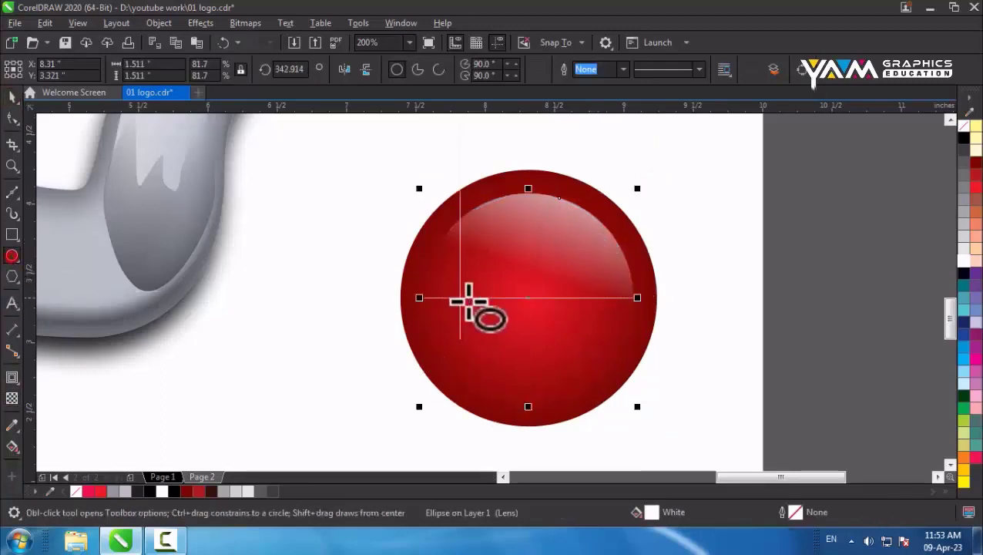
left_click_drag(524, 257, 558, 276)
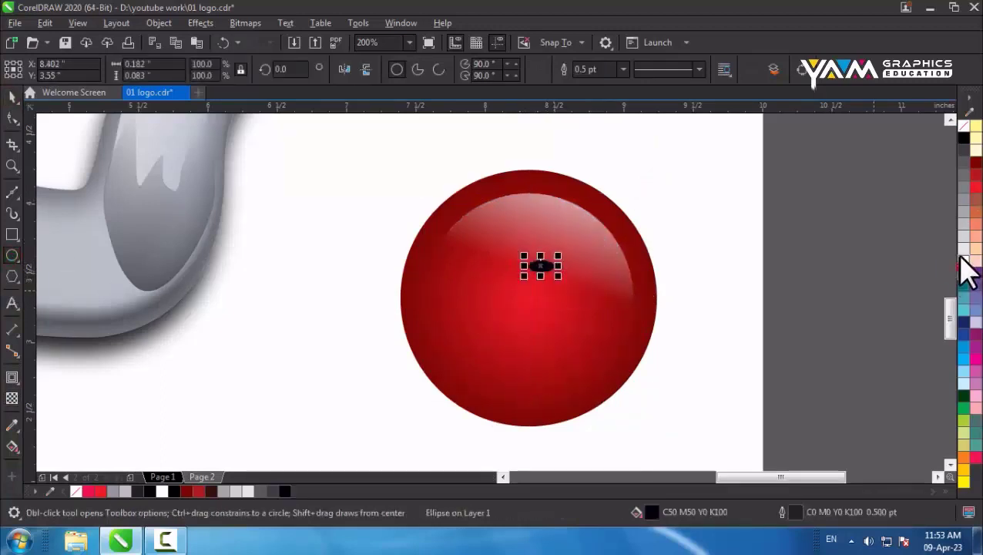
left_click(965, 125)
right_click(970, 113)
left_click(12, 95)
left_click(543, 265)
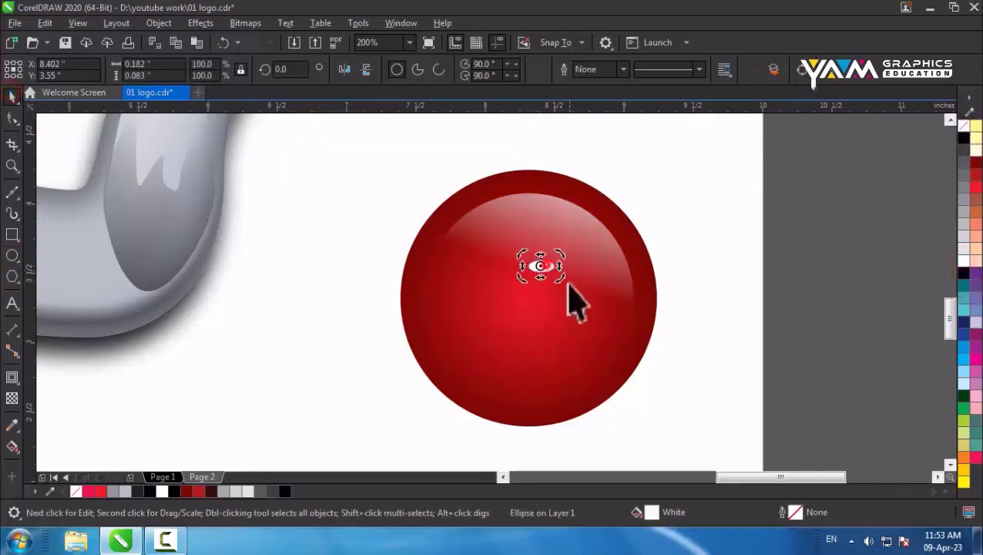
left_click_drag(560, 279, 563, 223)
left_click(754, 262)
left_click(790, 276)
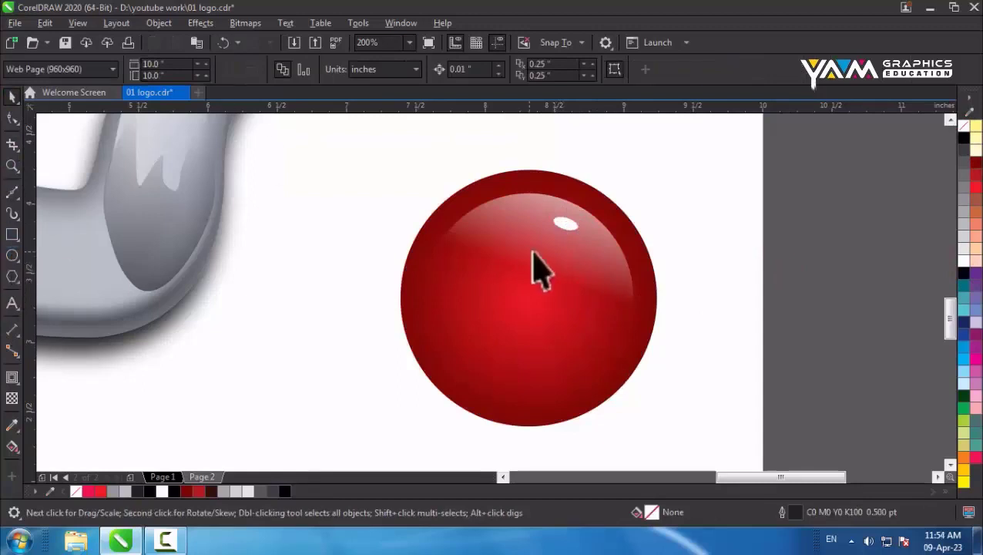
Step: Duplicate the red circle and offset the full-size copy upward and slightly to the right
left_click(624, 217)
left_click_drag(662, 165, 649, 180)
right_click(648, 180)
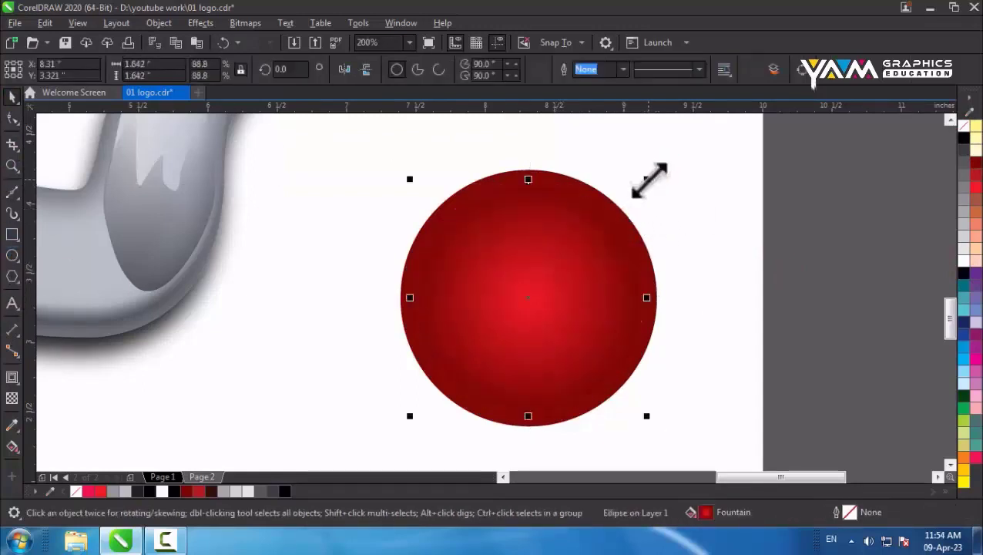
left_click_drag(659, 287, 665, 265)
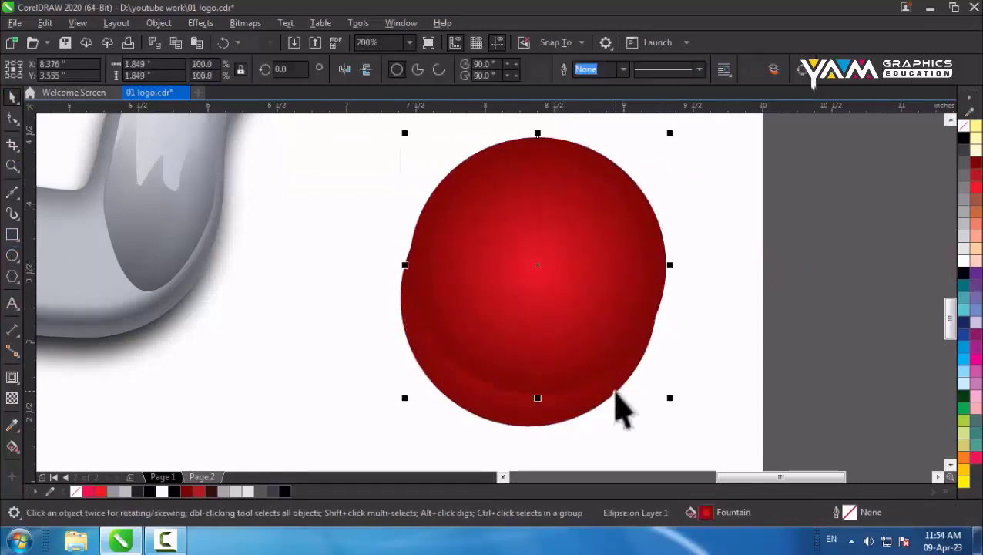
Step: Subtract the offset copy from the circle behind it with Back Minus Front, leaving a crescent along the ball's lower edge
left_click(615, 391, "shift")
left_click(528, 71)
key("ctrl+z")
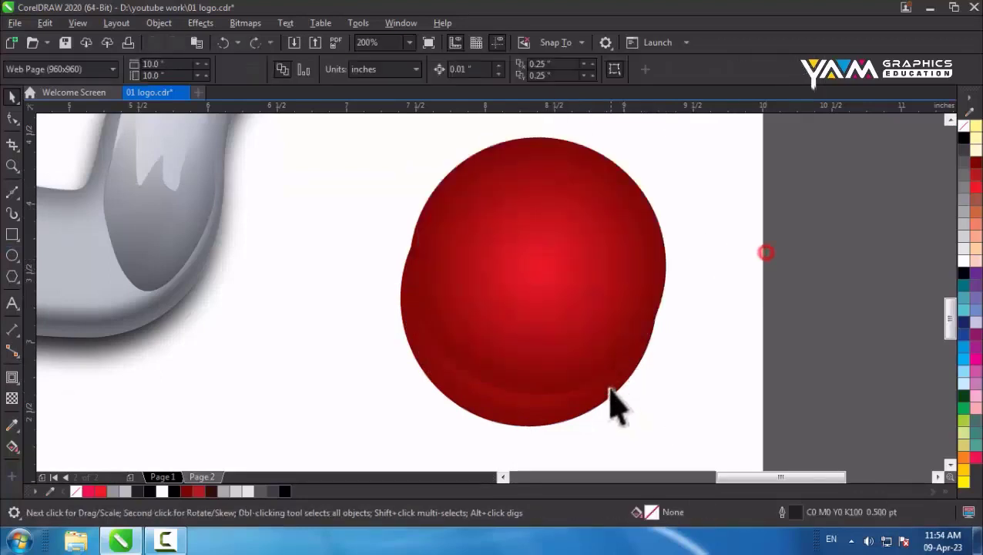
left_click(621, 397)
left_click(621, 398, "shift")
left_click(529, 70)
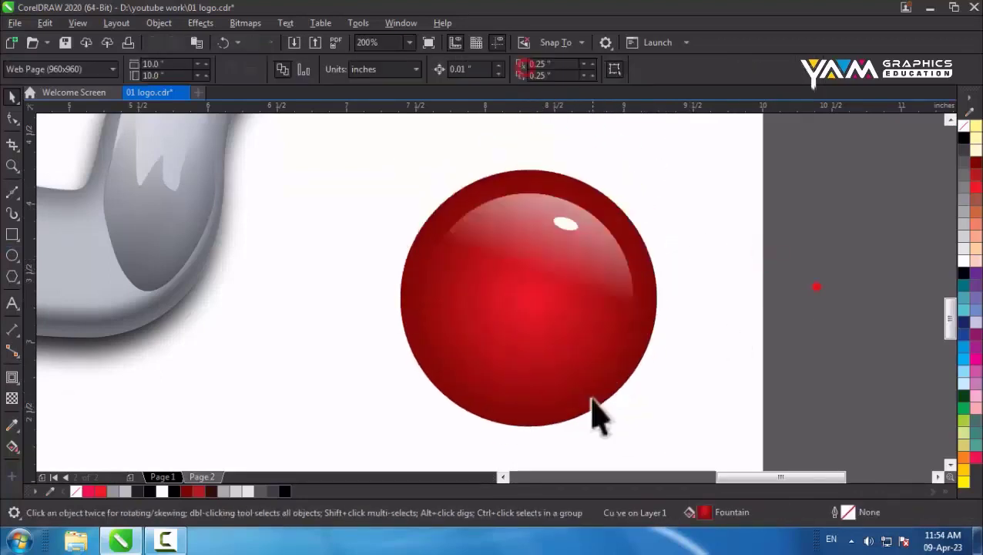
Step: Fill the lower crescent white and give it a uniform transparency of 94
left_click(975, 173)
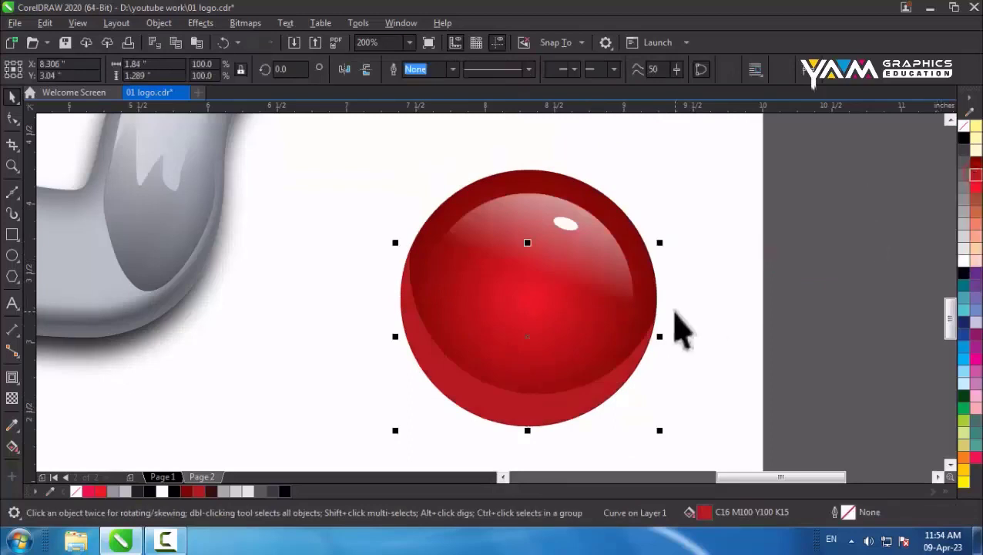
left_click(964, 261)
left_click(12, 398)
left_click_drag(519, 430, 529, 443)
key("ctrl+z")
left_click(524, 443)
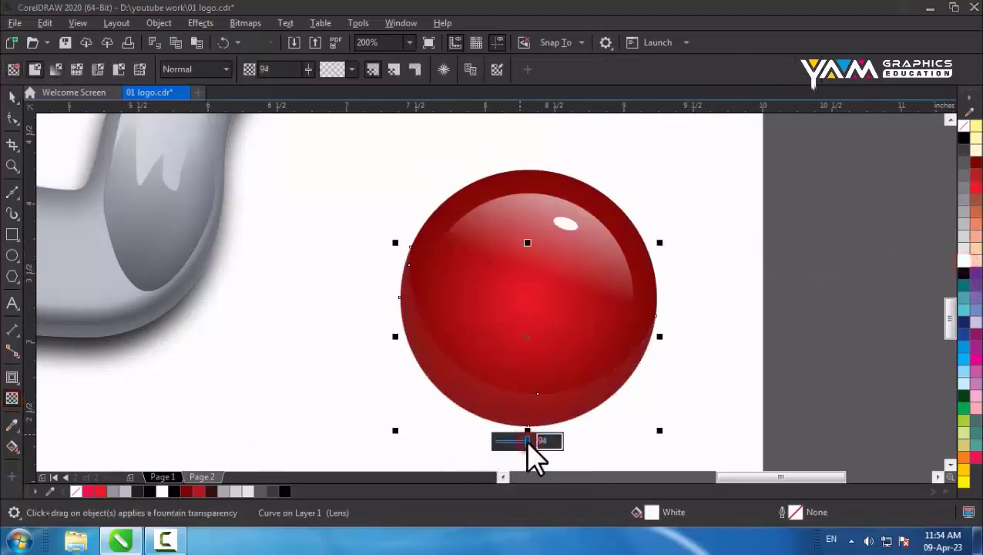
left_click(12, 96)
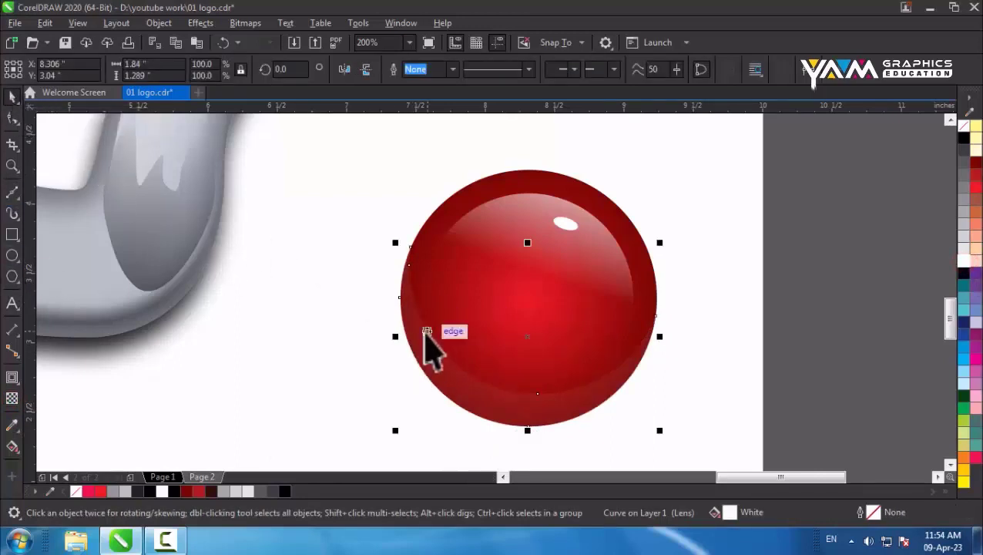
Step: Draw an ellipse about 2.03 by 1.85 inches over the ball and place a copy of it slightly higher
left_click(11, 255)
scroll(548, 318, "down", 2)
left_click_drag(468, 216, 619, 353)
left_click(14, 98)
left_click_drag(588, 259, 595, 234)
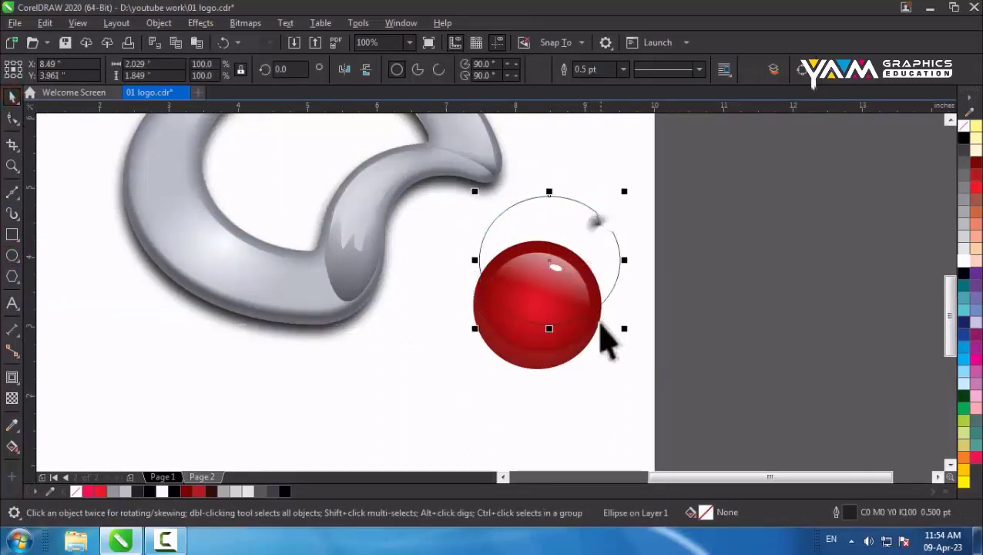
Step: Cut the two ellipses into a crescent with Back Minus Front and fill it black without an outline
left_click(605, 300, "shift")
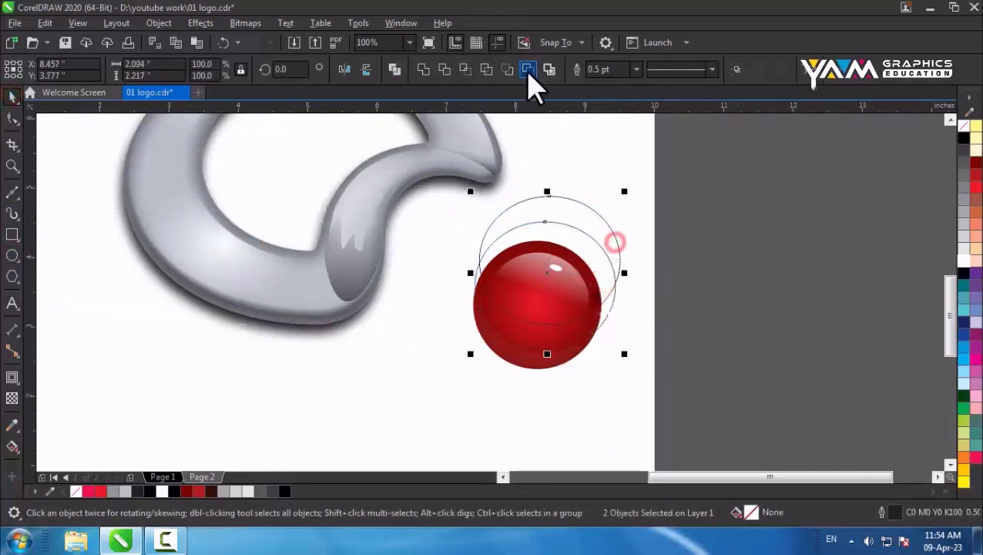
left_click(528, 71)
left_click(725, 279)
left_click(610, 231)
left_click(608, 308, "shift")
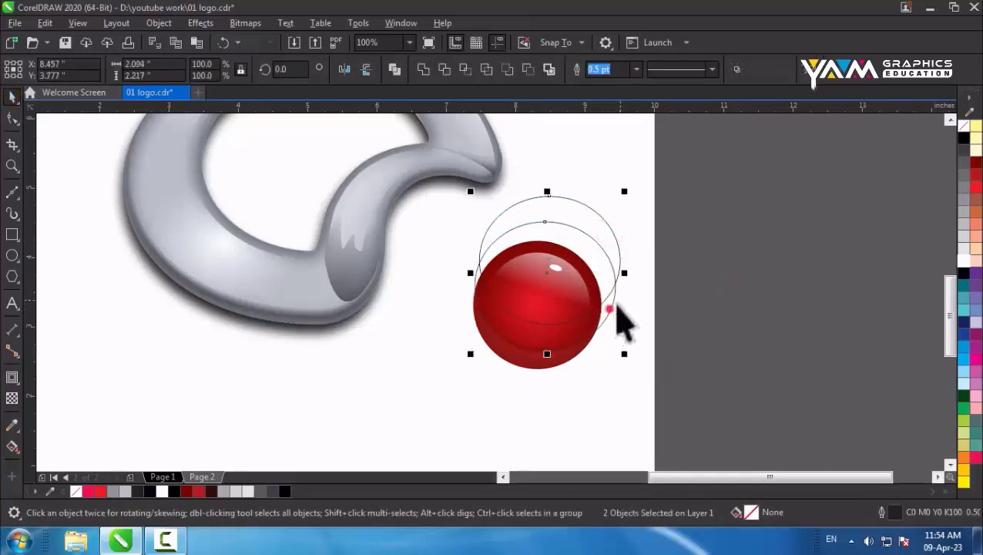
left_click(528, 69)
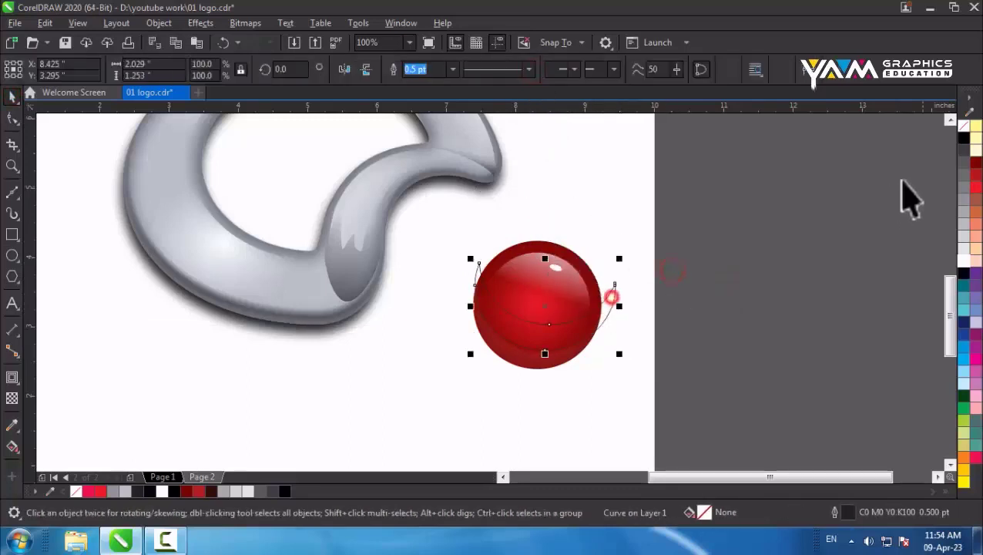
left_click(963, 139)
right_click(963, 125)
scroll(610, 296, "up", 1)
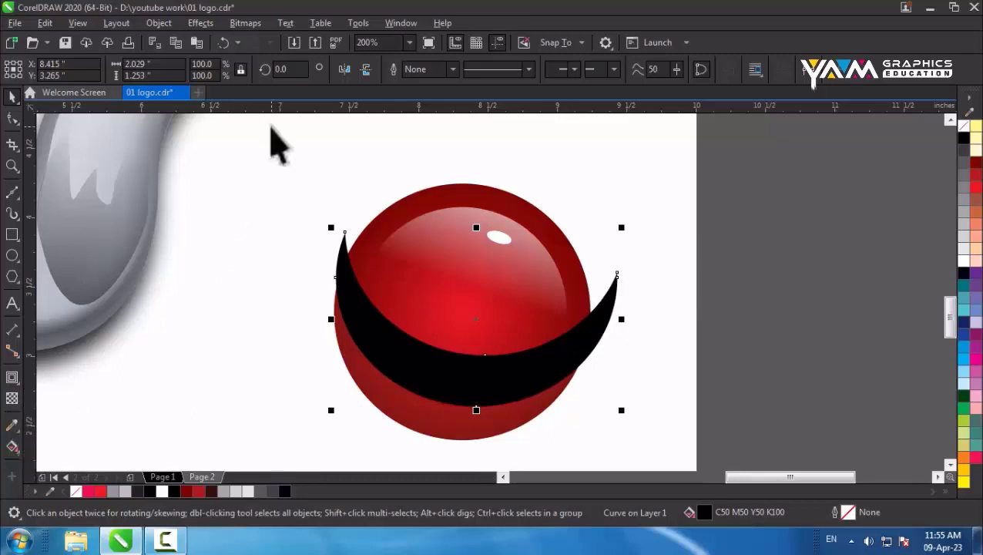
Step: Soften the black crescent with a strong Gaussian Blur and clip it inside the red circle
left_click(241, 32)
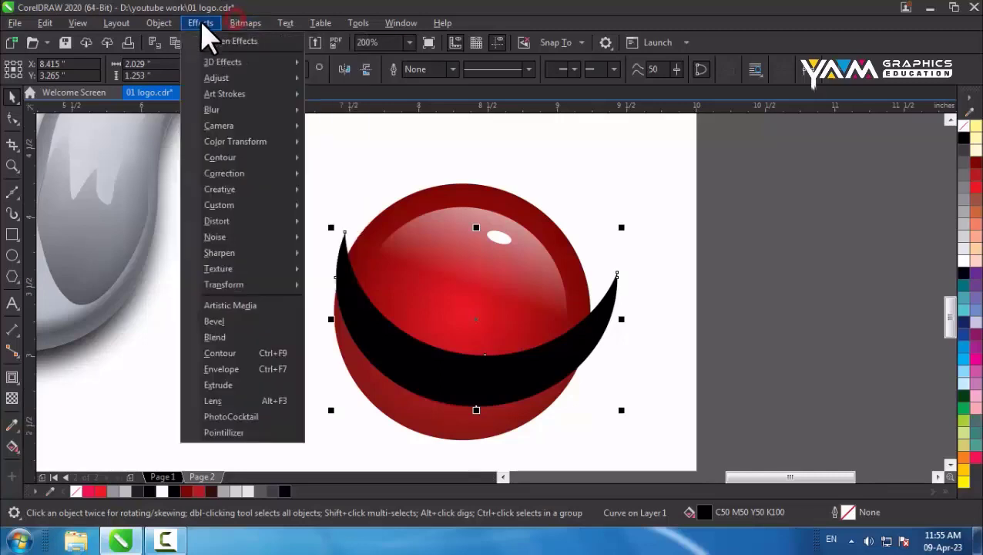
mouse_move(232, 112)
left_click(361, 145)
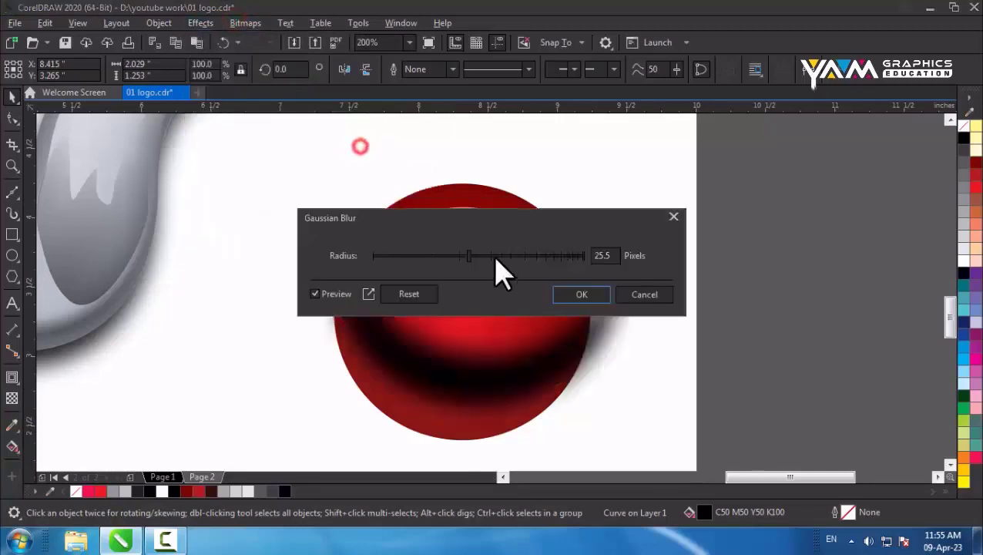
left_click_drag(513, 222, 567, 138)
left_click_drag(516, 159, 559, 169)
left_click(618, 201)
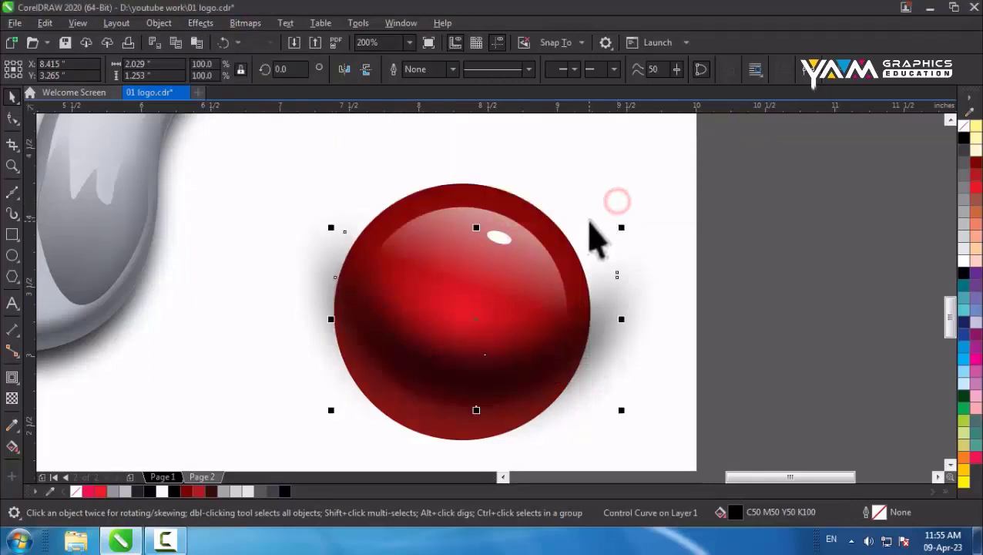
left_click(482, 189)
Step: Replace the lower white crescent's uniform transparency with a linear one that fades from the right side toward the bottom
left_click(478, 428)
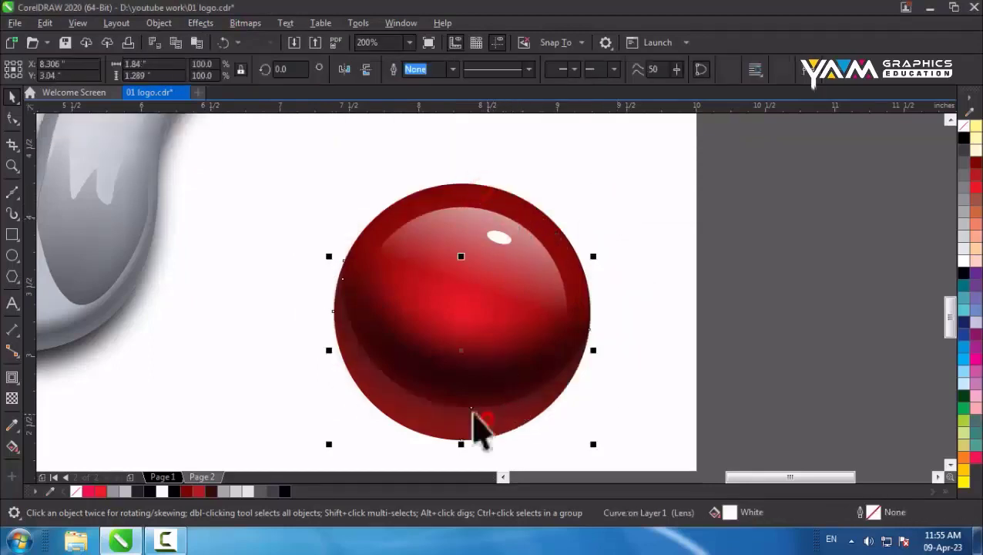
left_click(12, 399)
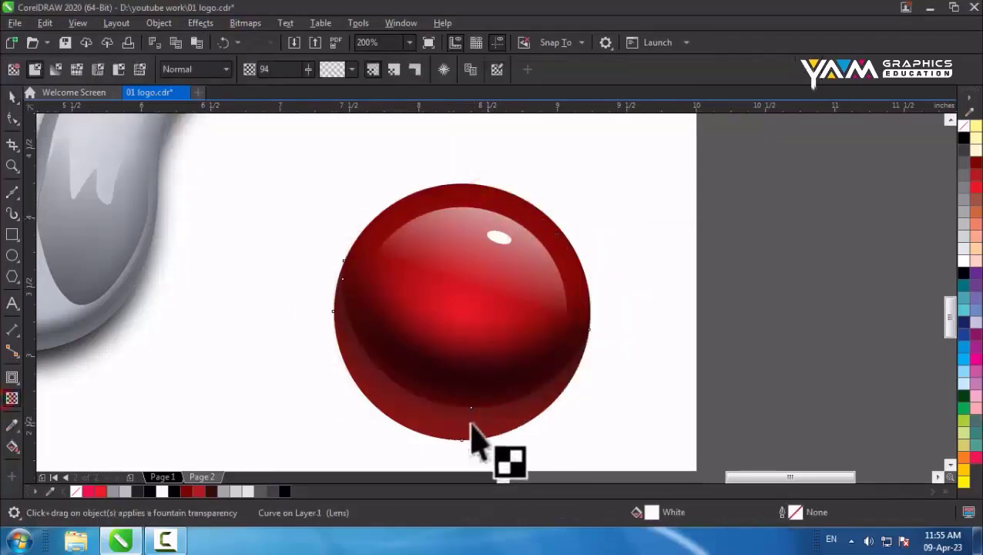
left_click_drag(470, 424, 361, 392)
left_click_drag(469, 424, 666, 406)
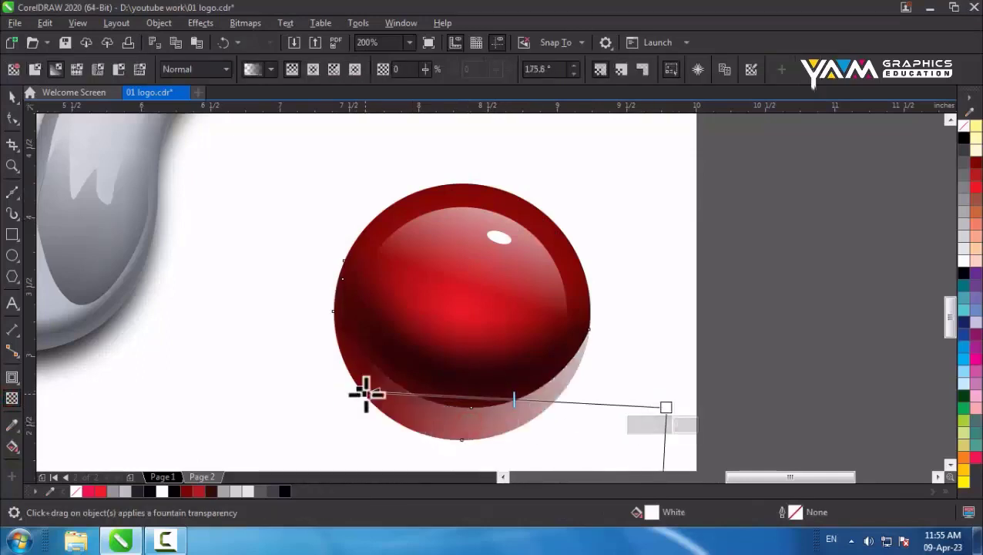
left_click_drag(364, 393, 519, 397)
left_click_drag(667, 407, 666, 319)
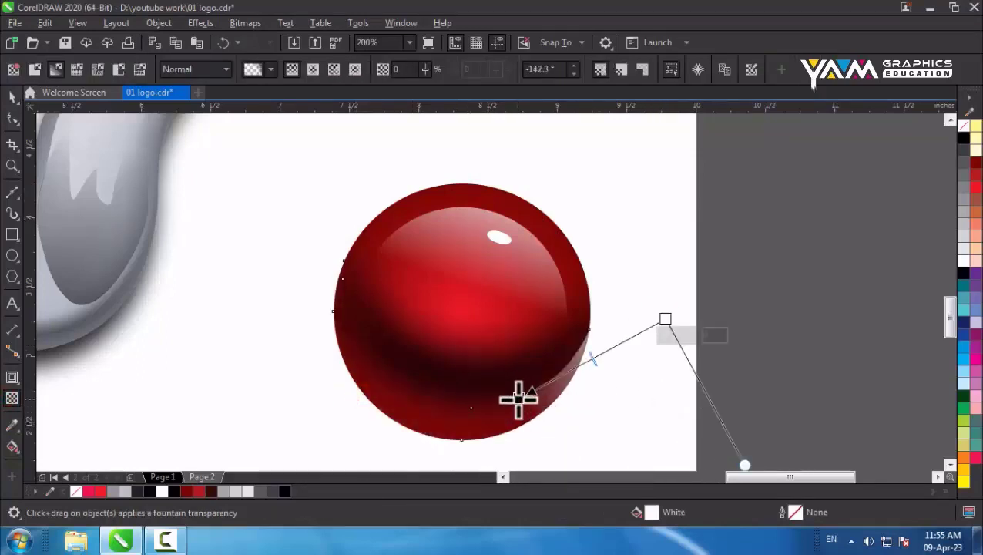
left_click_drag(520, 397, 462, 439)
left_click_drag(563, 380, 651, 328)
left_click(12, 96)
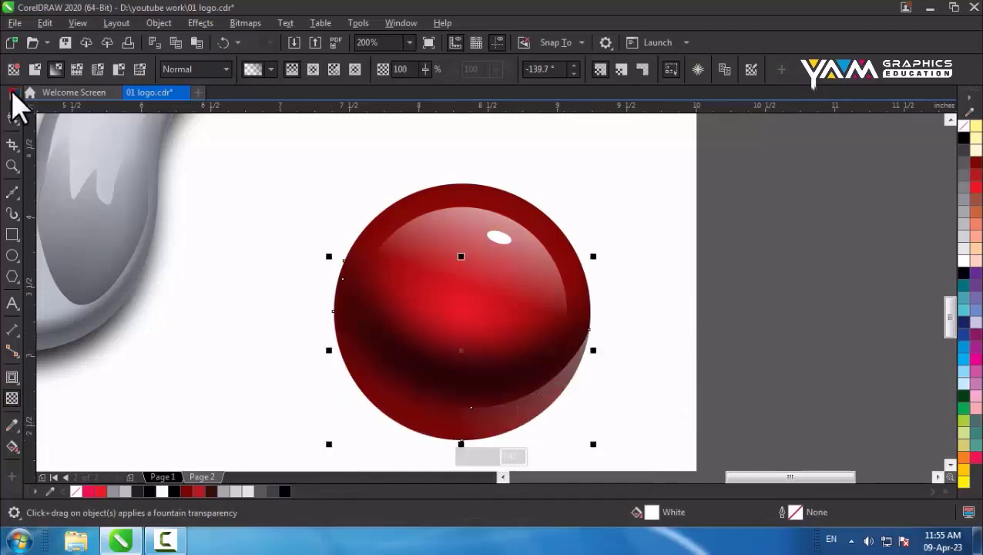
Step: Group the four objects of the red ball and move the group into the ring's lower-right curve
scroll(521, 276, "down", 2)
left_click(612, 262)
scroll(487, 269, "up", 2)
left_click(487, 270)
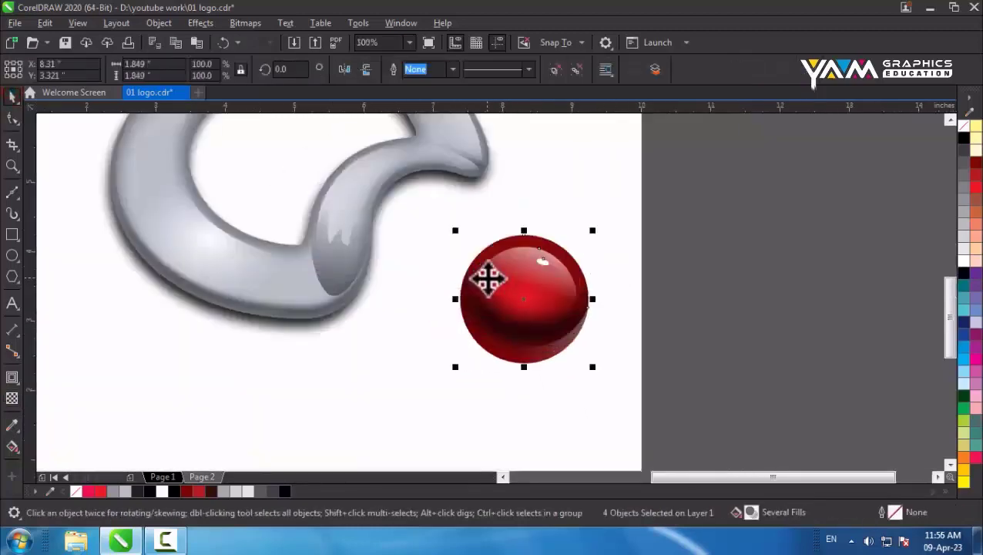
left_click_drag(521, 308, 424, 239)
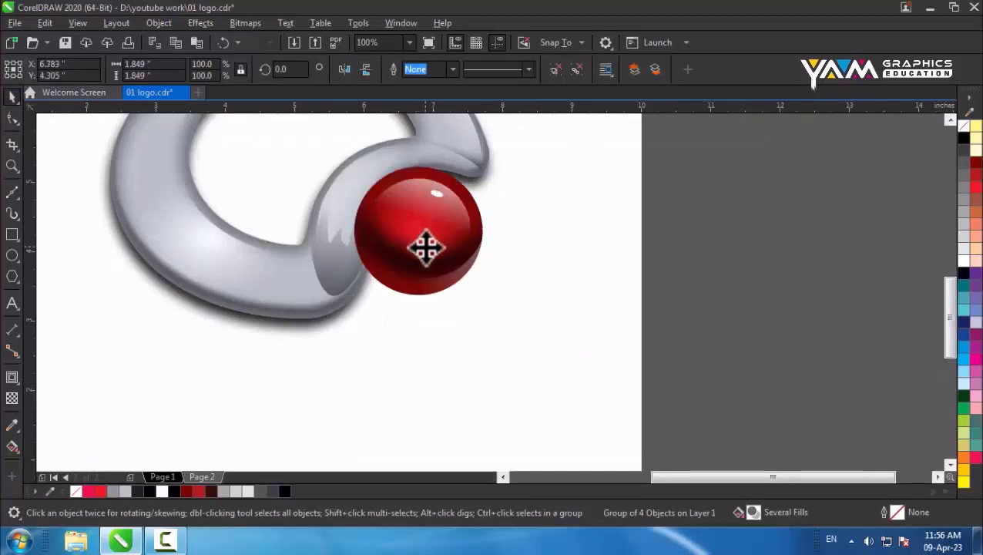
Step: Rearrange the stacking order so the red ball sits behind the ring but in front of the ring's shadow
key("shift+Page_Down")
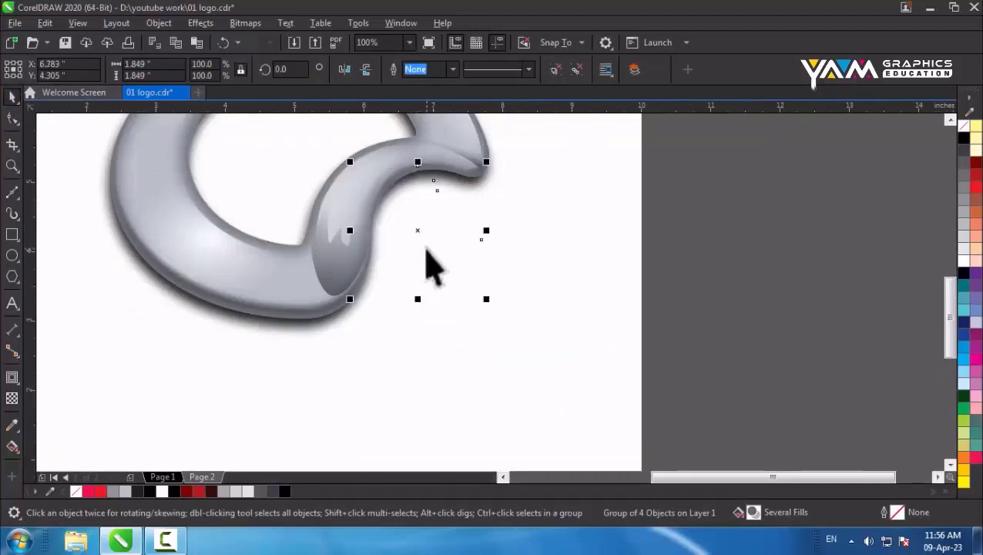
key("shift+Page_Up")
scroll(467, 272, "down", 1)
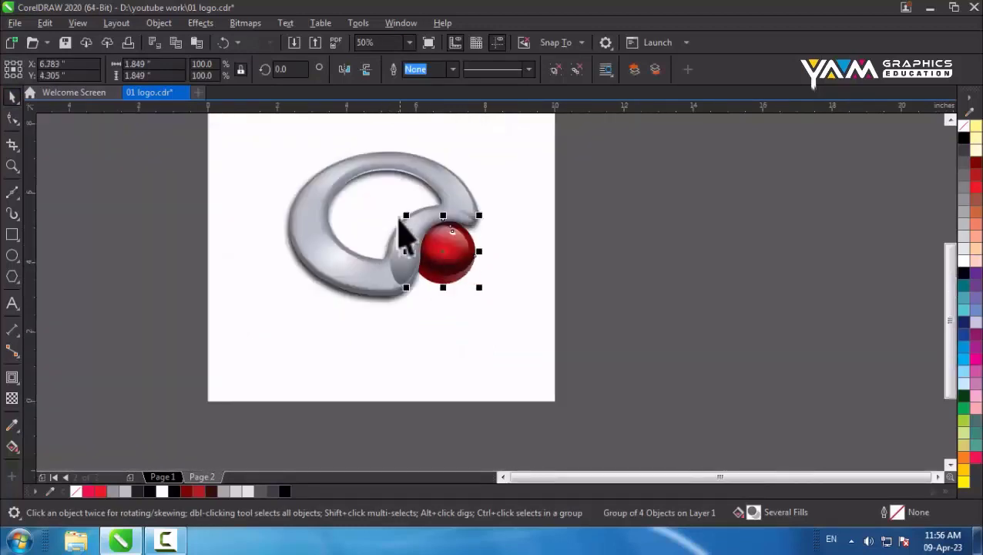
Step: Scale the red ball group down to about 1.73 inches so it nests in the ring's lower-right curve
scroll(402, 231, "up", 2)
left_click_drag(441, 226, 433, 231)
scroll(549, 259, "down", 1)
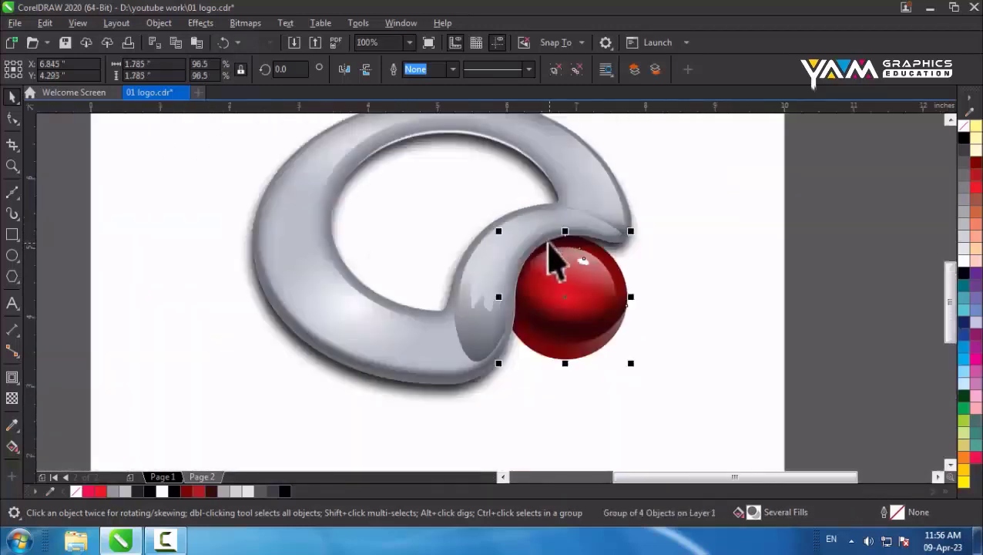
scroll(548, 247, "down", 1)
scroll(558, 286, "up", 1)
left_click_drag(614, 257, 599, 279)
scroll(750, 301, "down", 1)
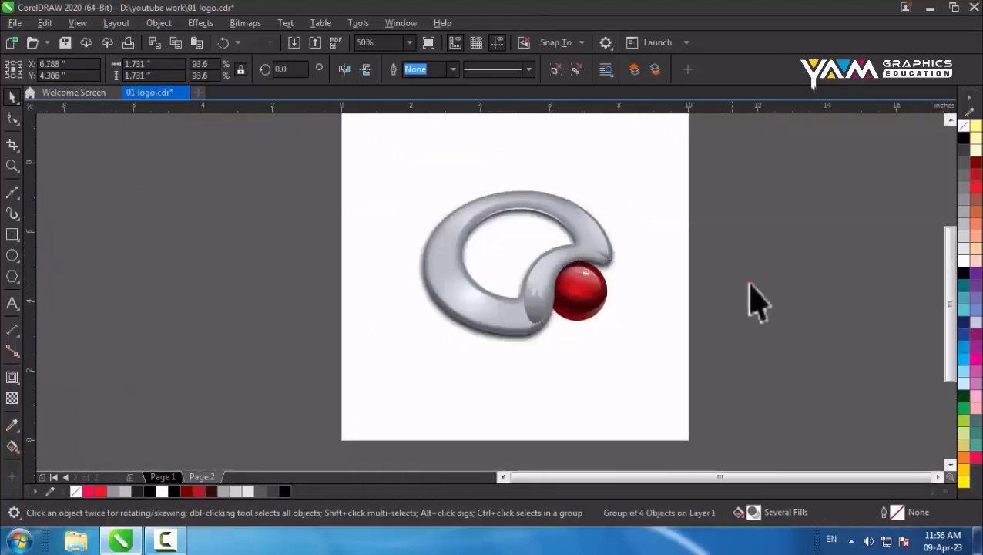
left_click(752, 283)
Step: Draw a flat black-filled ellipse about 1.33 by 0.21 inches under the red ball and convert it to a bitmap
scroll(593, 320, "up", 2)
left_click(12, 255)
left_click_drag(589, 327, 396, 366)
left_click(964, 137)
left_click(245, 22)
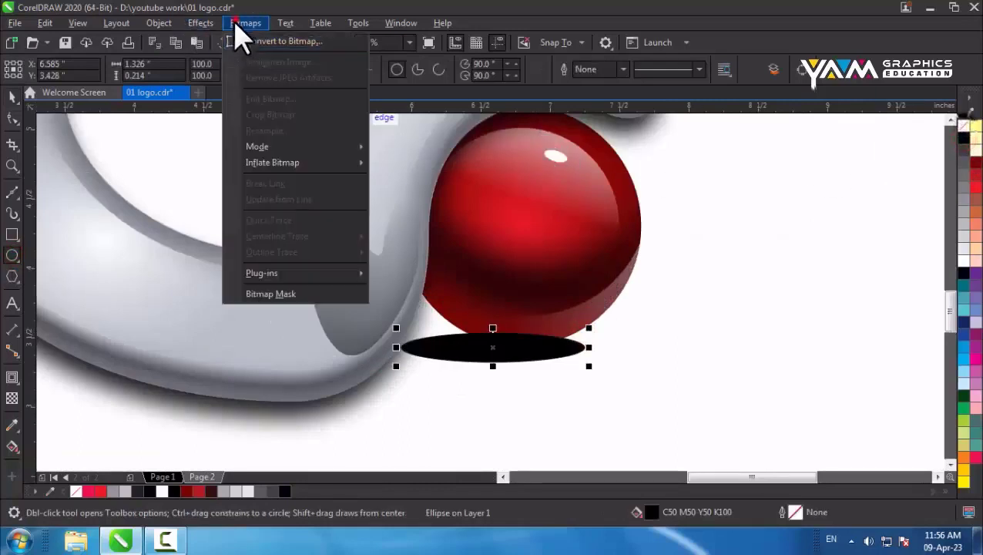
left_click(259, 37)
left_click(518, 350)
Step: Apply a Gaussian Blur with a radius of 22.1 pixels to the black ellipse bitmap
left_click(245, 23)
mouse_move(204, 23)
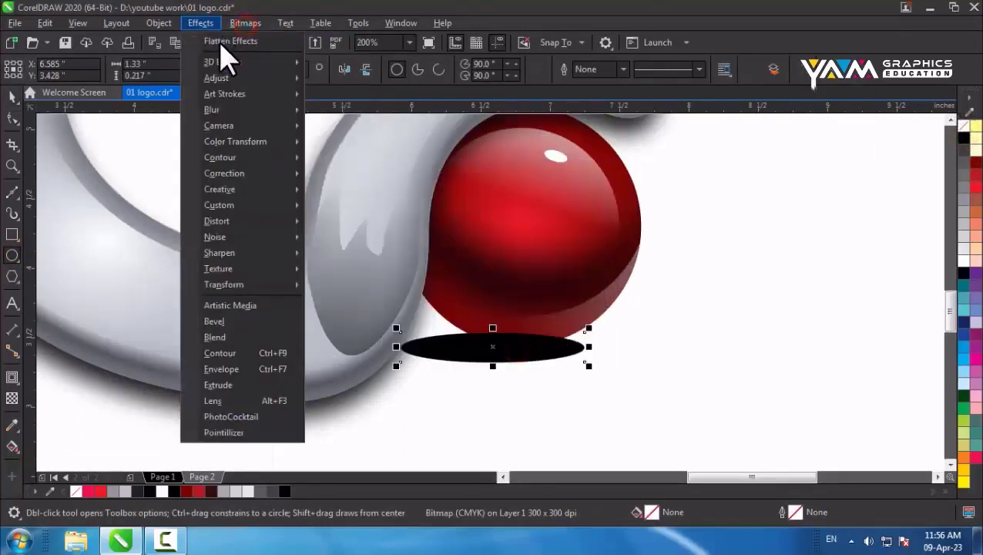
mouse_move(297, 117)
left_click(356, 144)
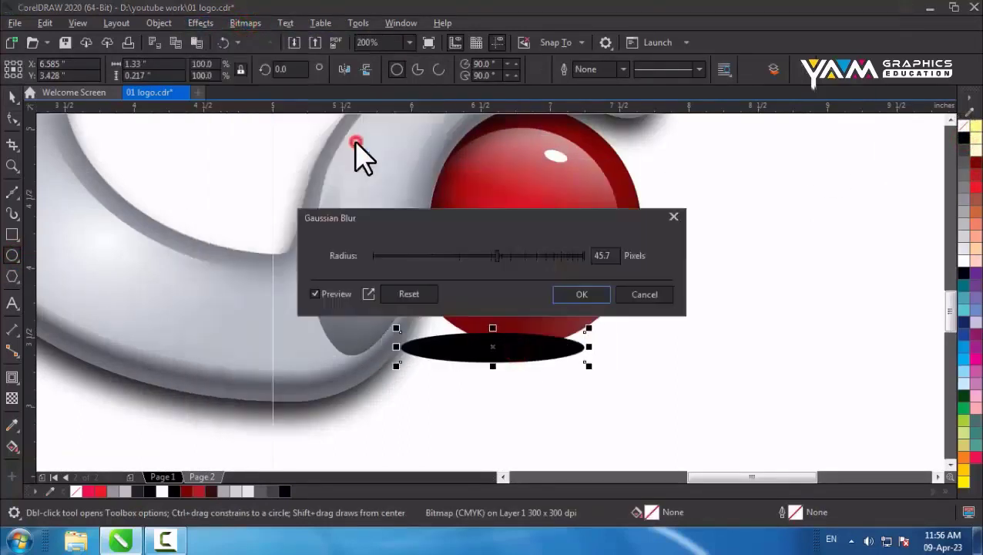
left_click(445, 257)
left_click_drag(455, 257, 465, 257)
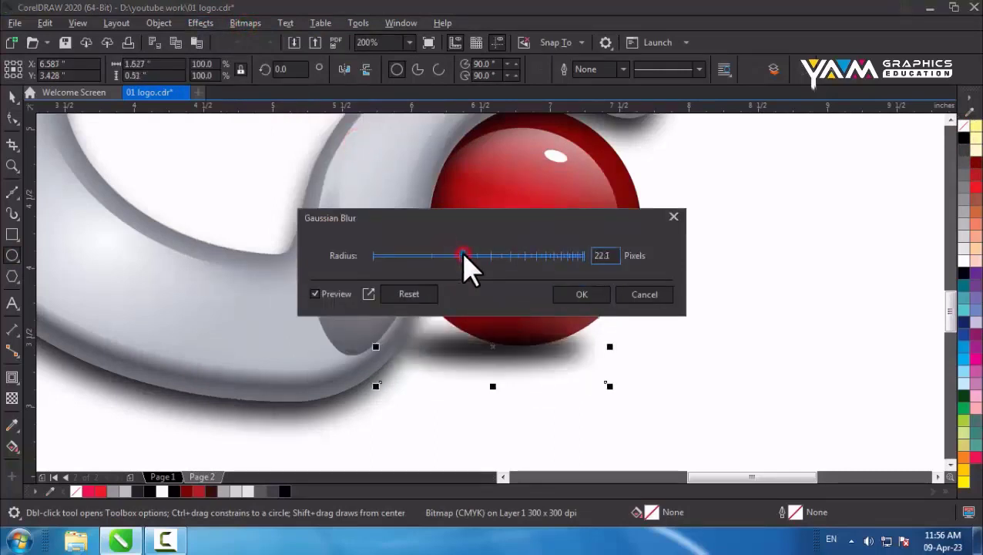
left_click(582, 294)
Step: Tuck the blurred shadow behind the base of the red ball and scale it to about 1.48 by 0.57 inches
left_click(11, 95)
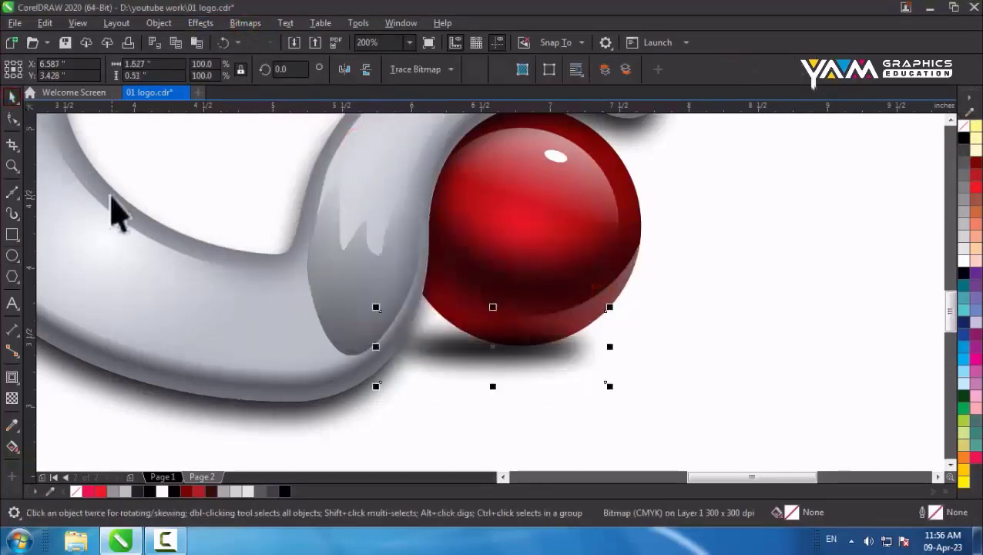
left_click_drag(493, 347, 602, 352)
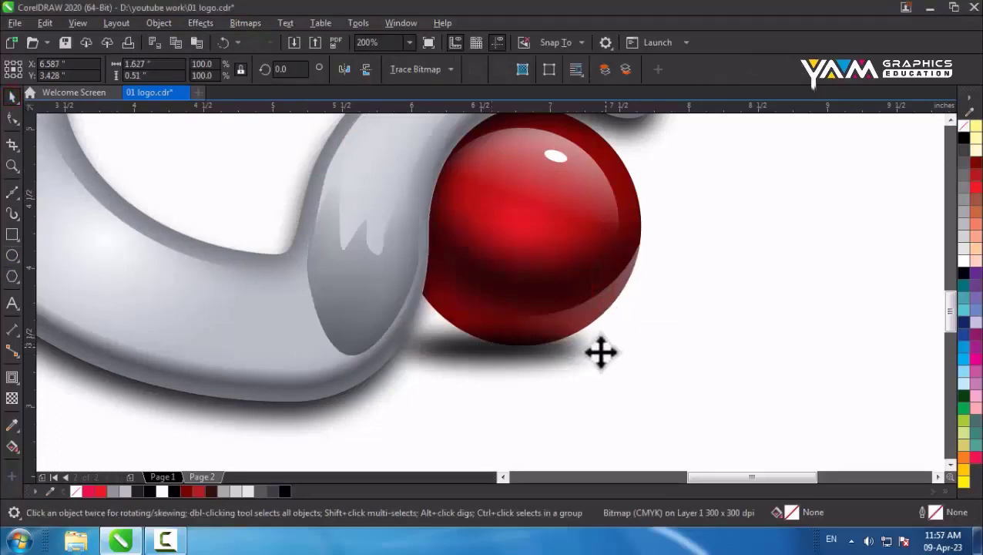
left_click(601, 352)
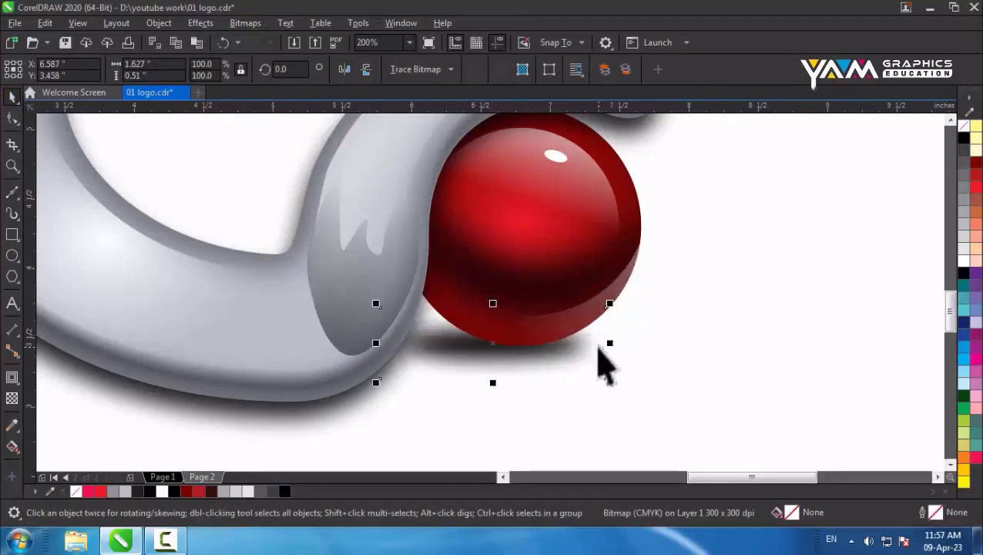
left_click_drag(610, 383, 588, 375)
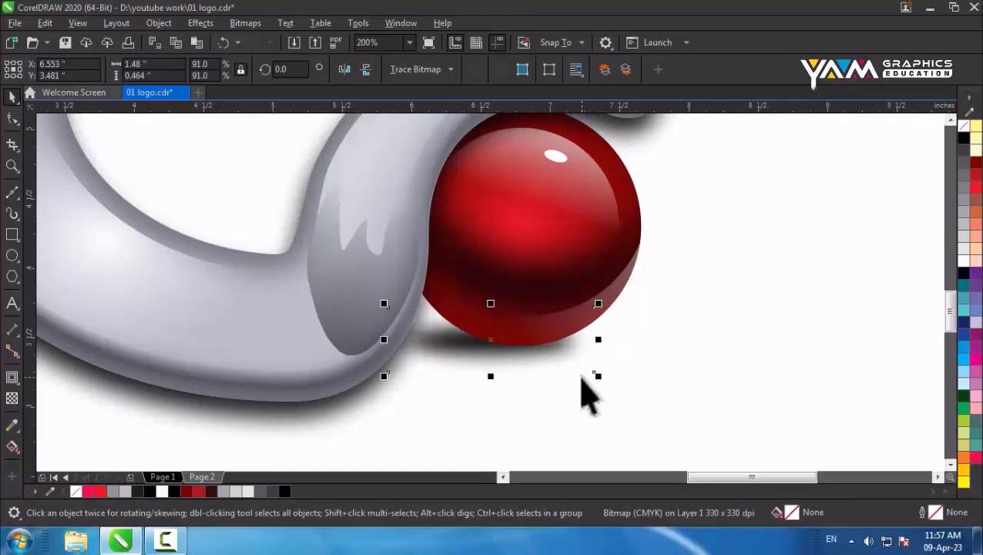
scroll(510, 331, "down", 1)
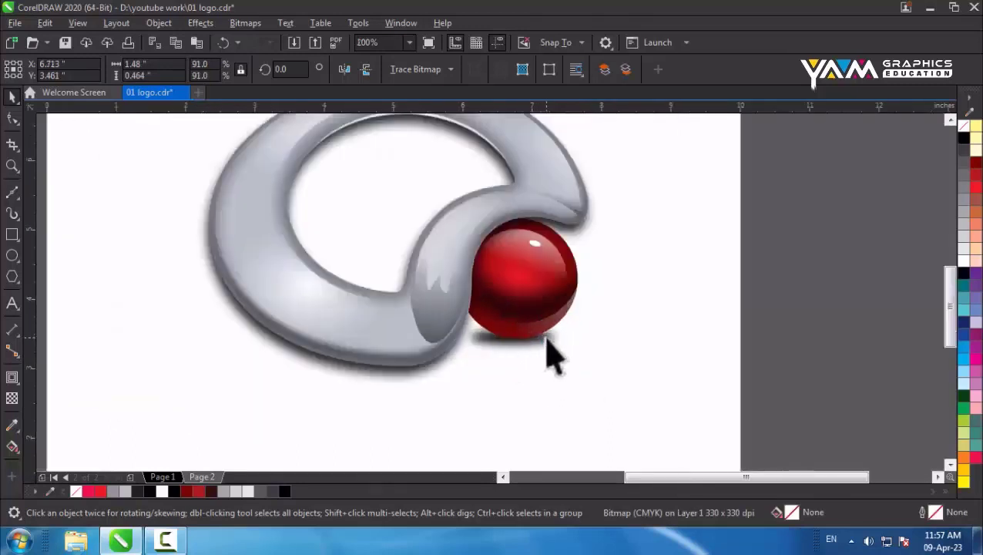
left_click_drag(508, 315, 512, 311)
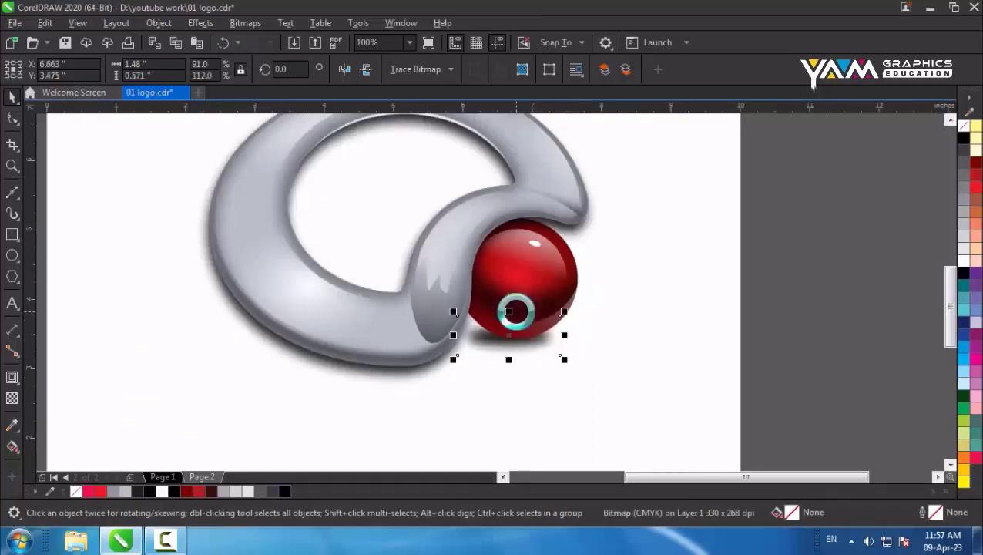
Step: Lighten the ball's shadow with transparency and shift it slightly left to X 6.583 inches
left_click(12, 398)
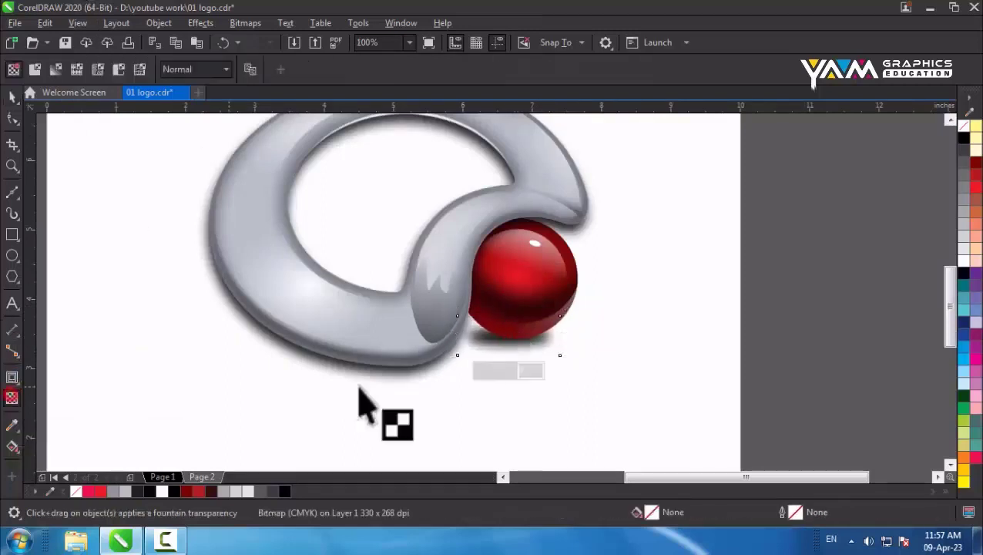
mouse_move(471, 334)
left_mouse_down()
mouse_move(512, 331)
mouse_move(457, 329)
left_mouse_up()
left_click(13, 96)
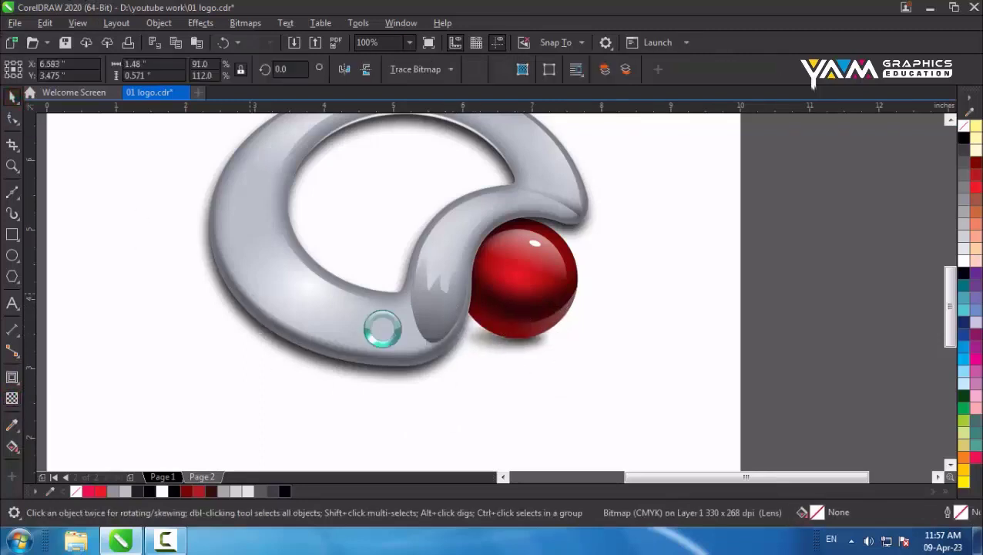
left_click(779, 301)
Step: Add the text VISUALFX in BankGothic Lt BT below the logo, with FX in red, and scale it to about 5.3 inches wide
key("F3")
key("F3")
left_click(715, 287)
key("z")
left_click_drag(586, 318, 586, 318)
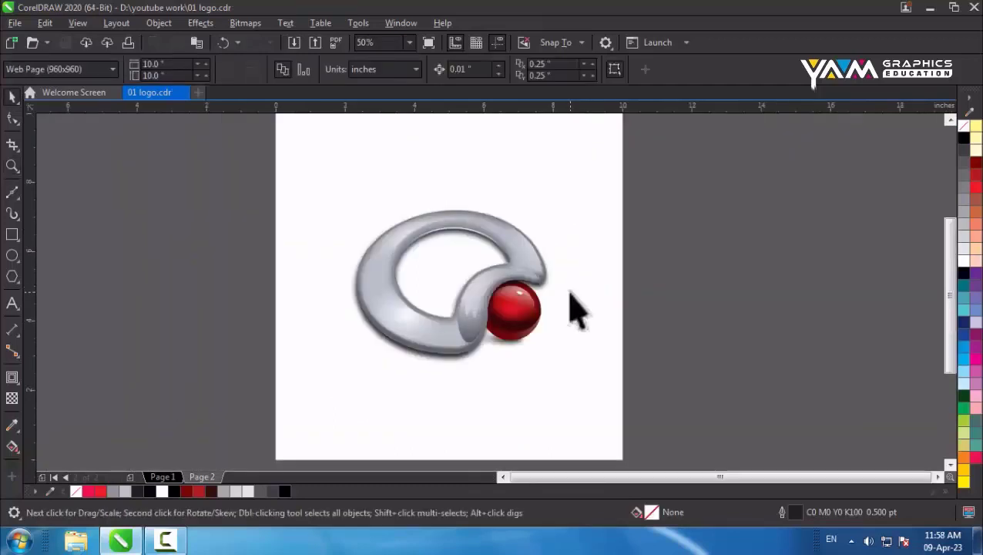
type("VISUALFX")
left_click_drag(468, 381, 467, 393)
left_click_drag(549, 399, 541, 402)
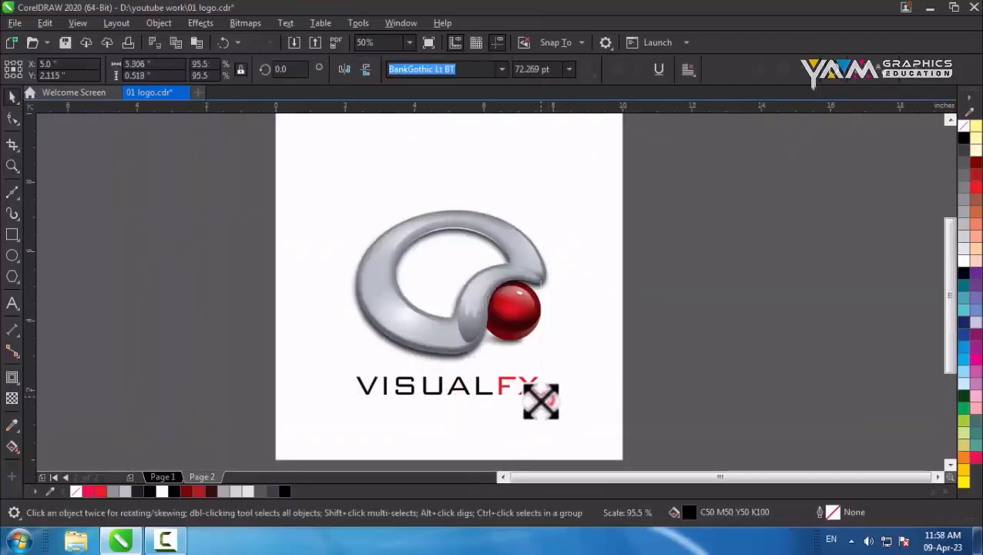
Step: Group the ring, red ball, shadows and VISUALFX text into one logo group
left_click_drag(659, 171, 318, 445)
key("ctrl+g")
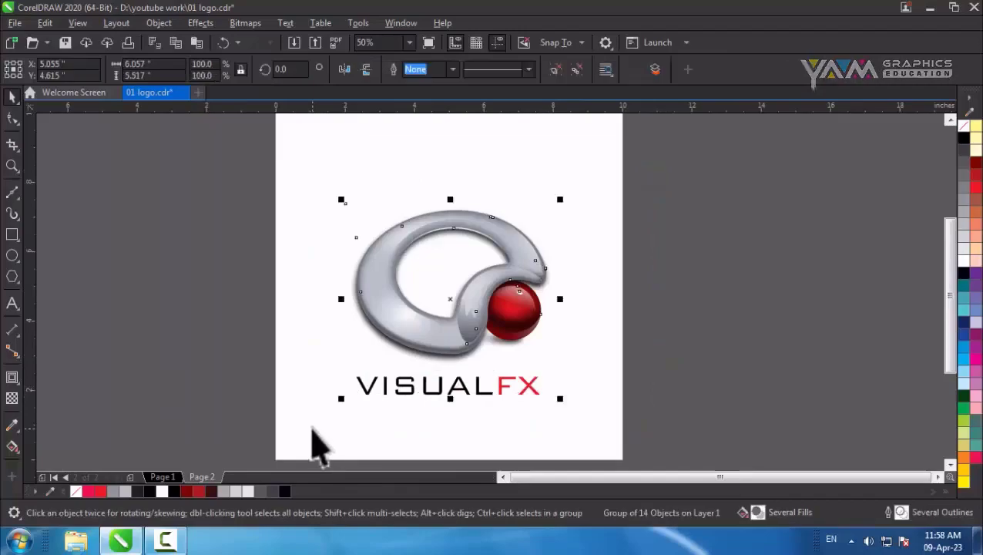
left_click(219, 347)
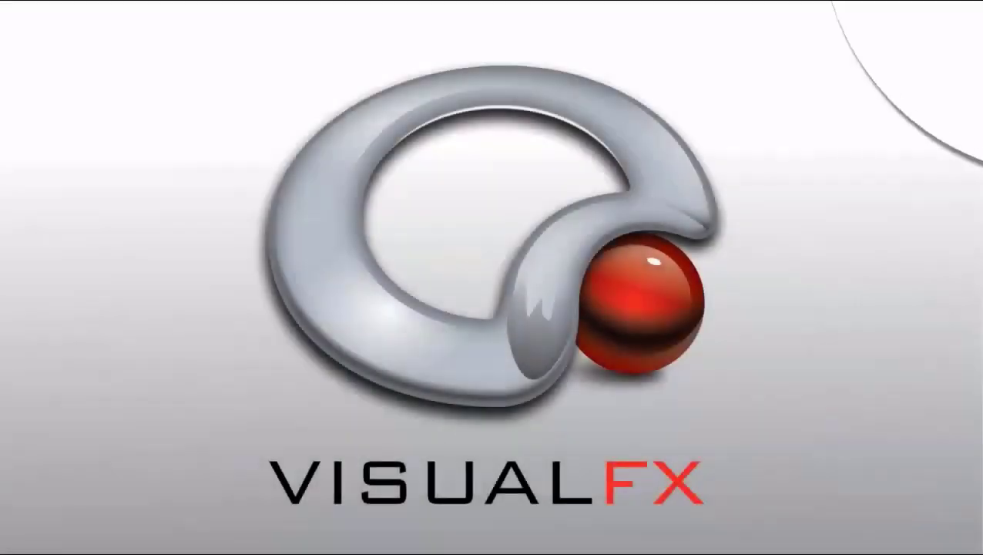